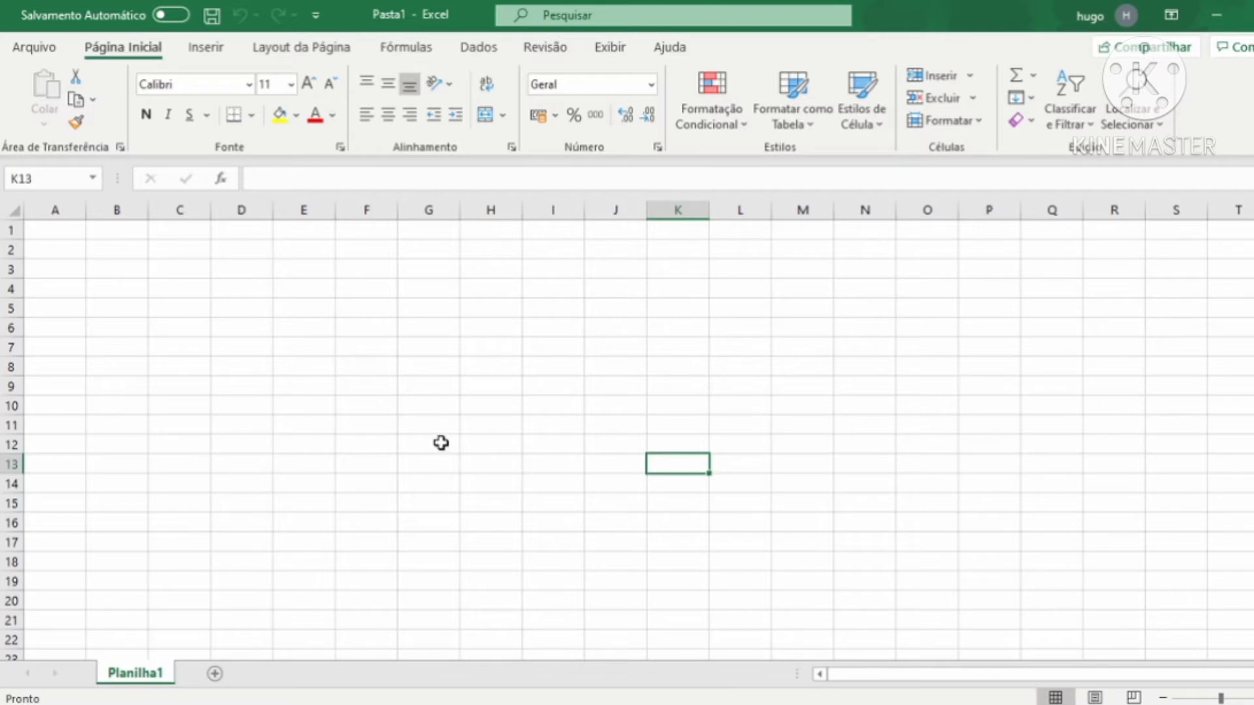
- Mark out the D5:D14 area on the empty sheet for the lookup form
click(436, 441)
click(422, 404)
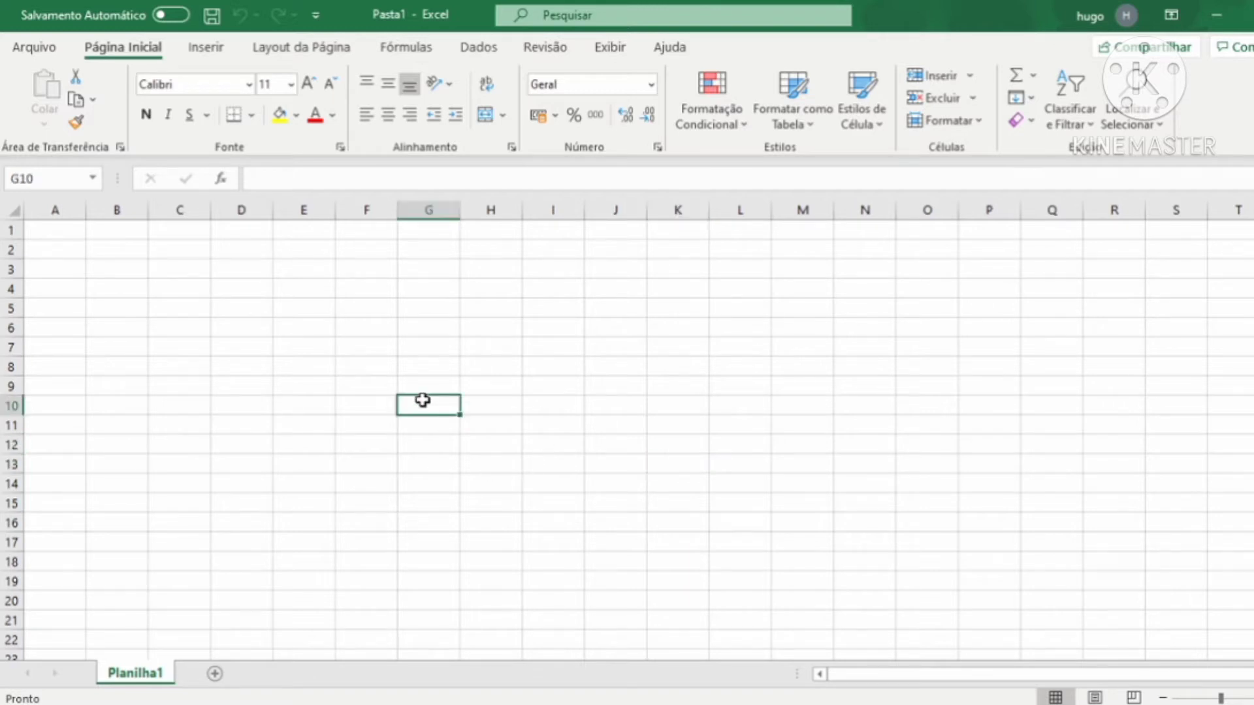
click(540, 369)
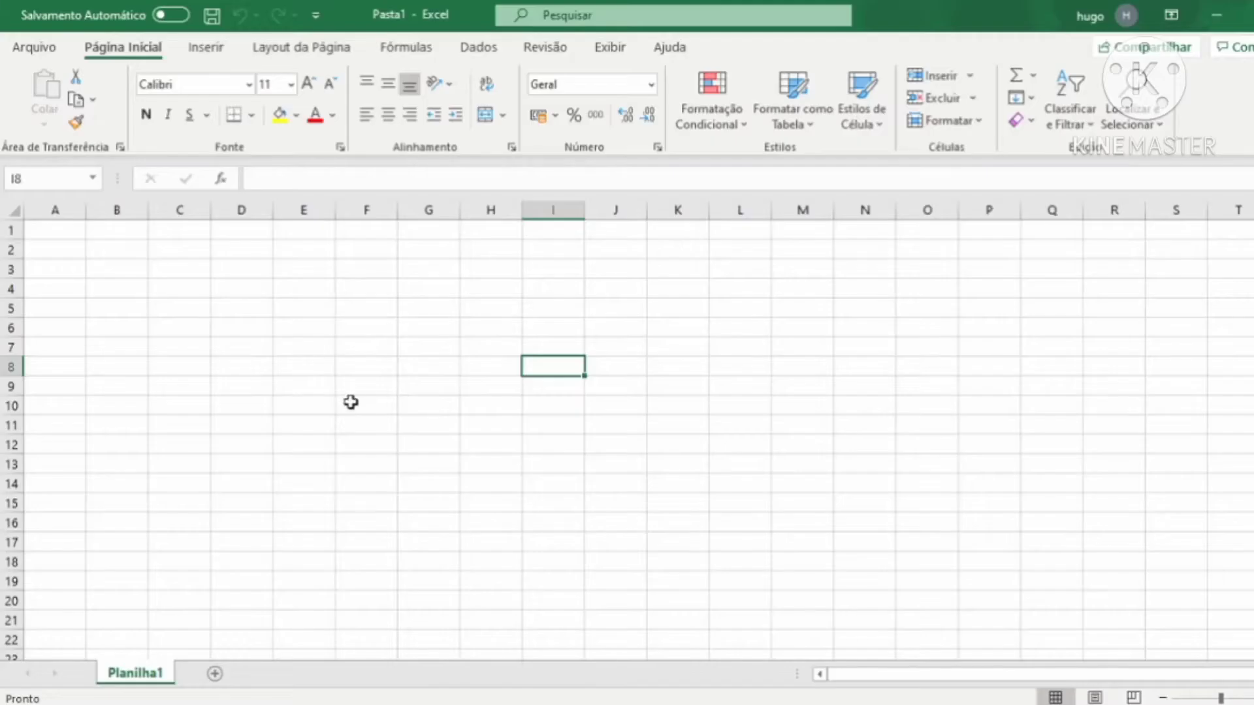
click(350, 403)
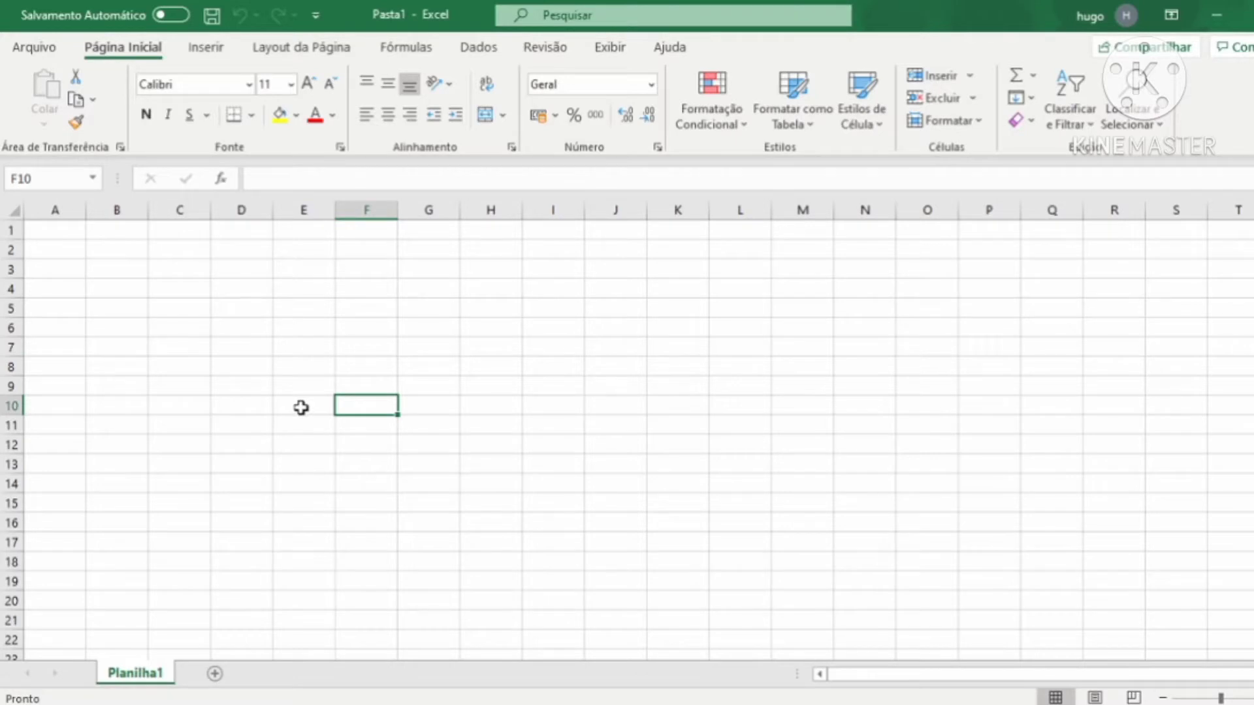
click(254, 325)
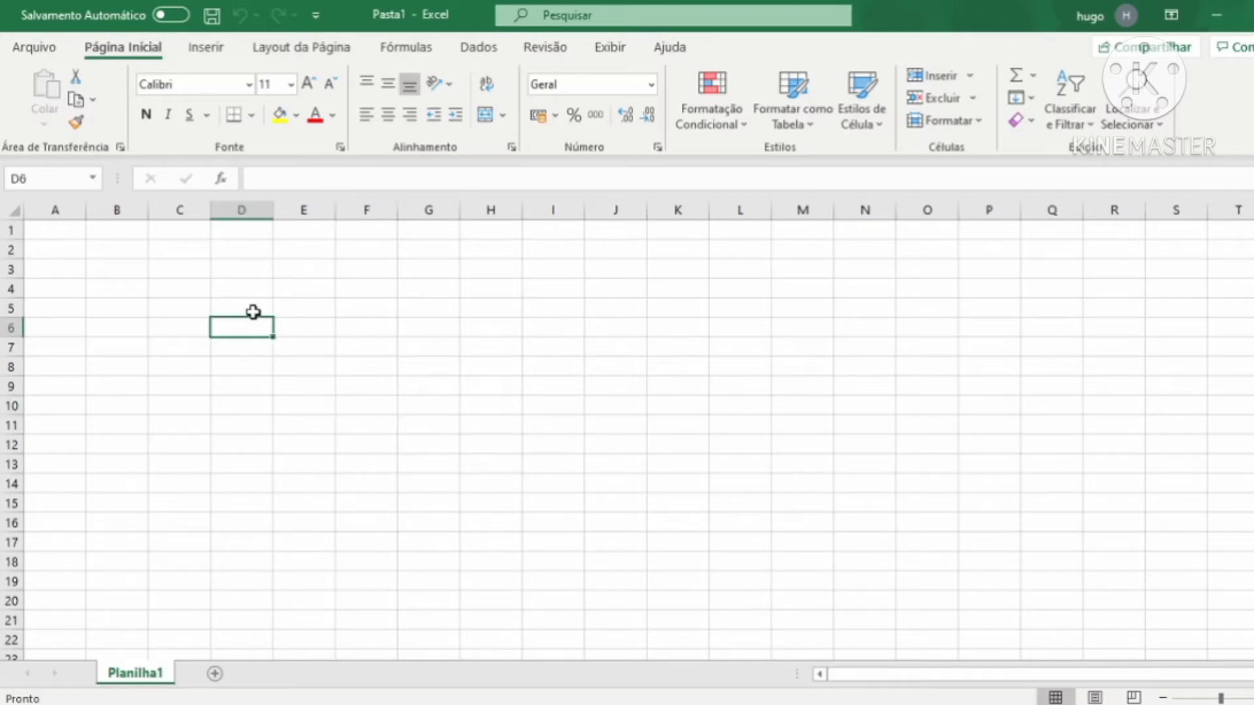
click(253, 312)
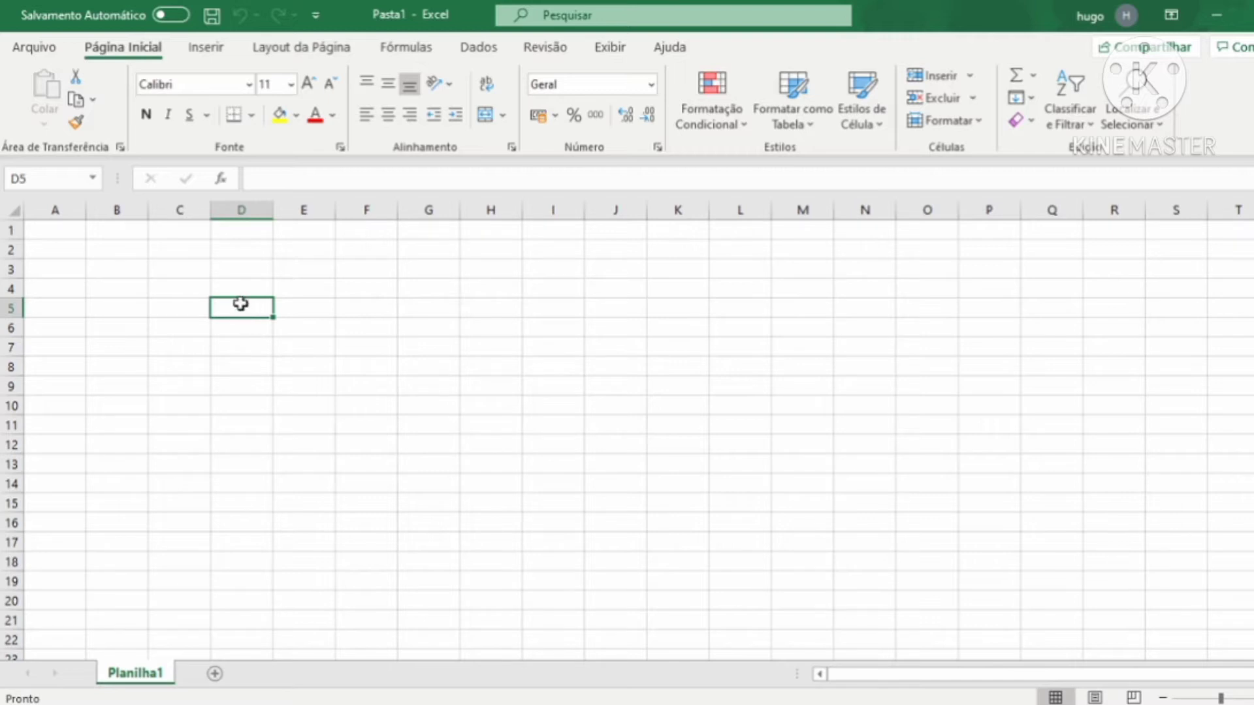
drag(246, 305, 257, 501)
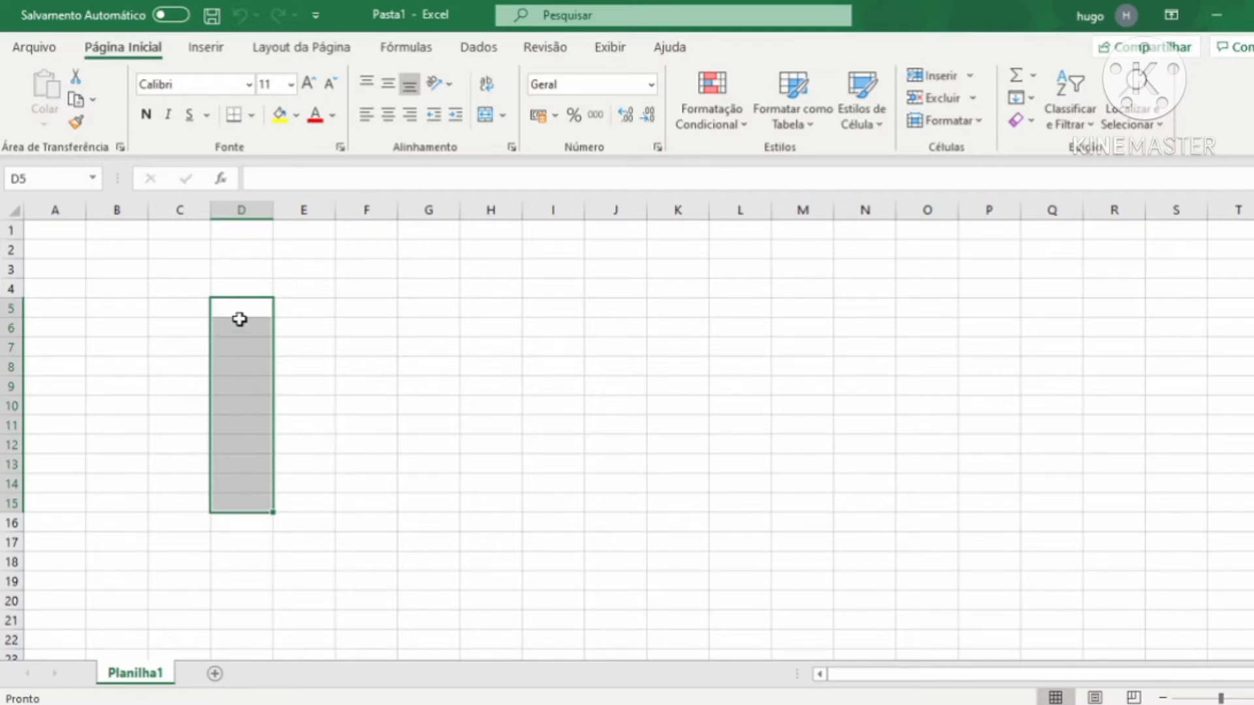
drag(241, 310, 257, 480)
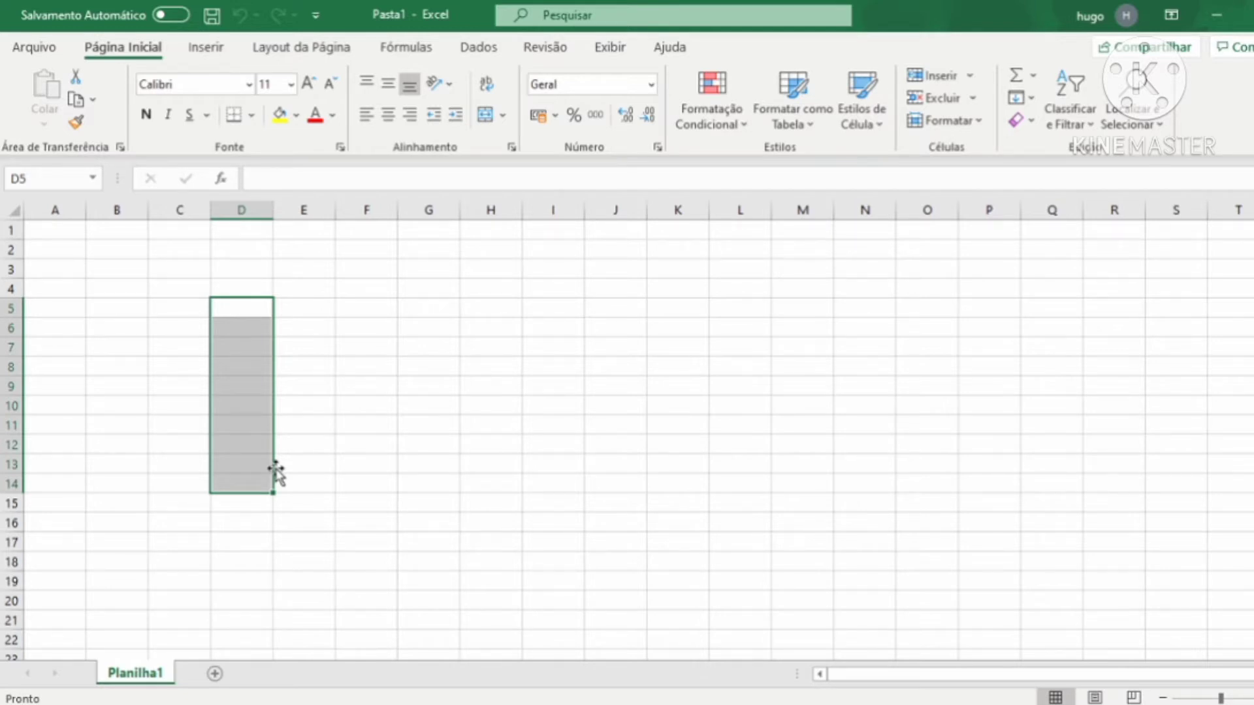
click(294, 311)
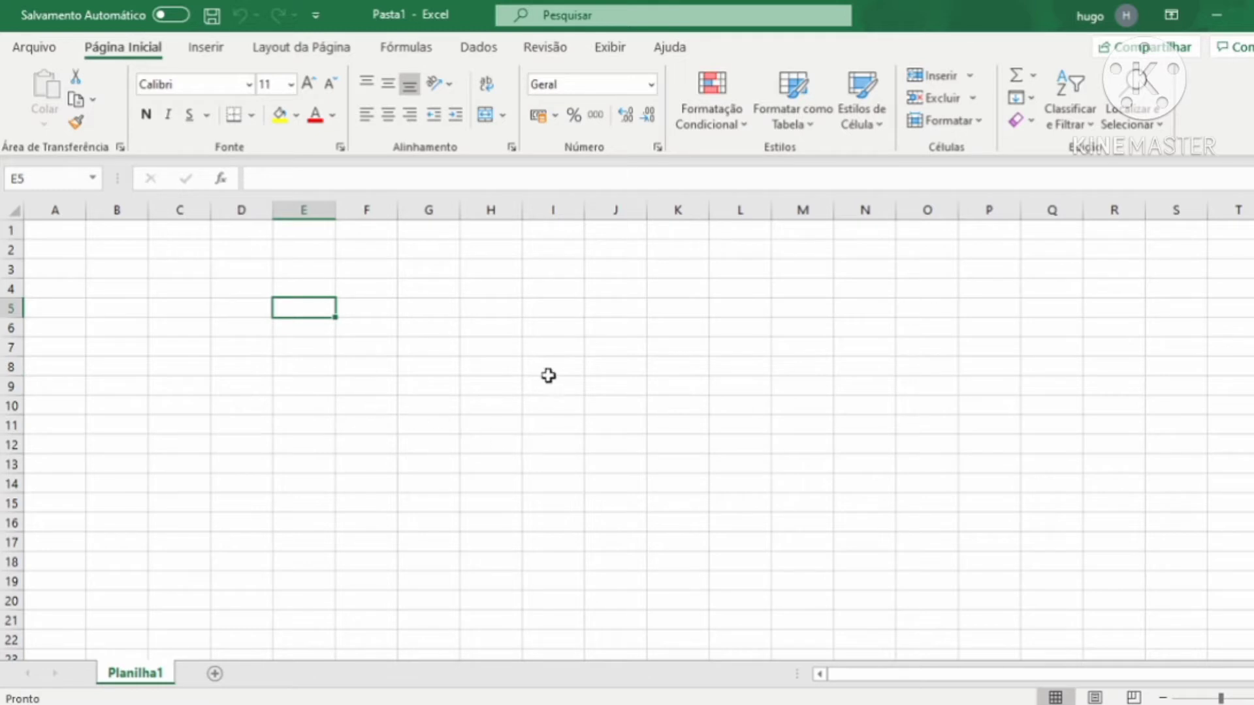
click(535, 332)
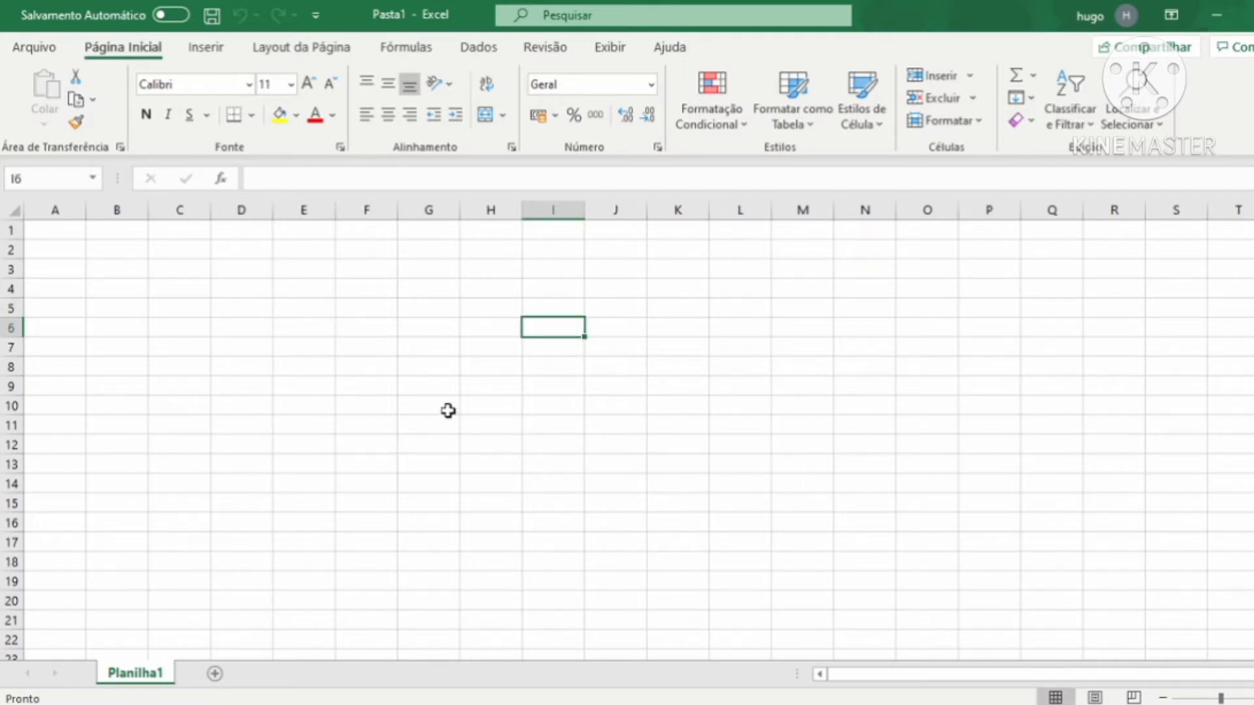
click(242, 314)
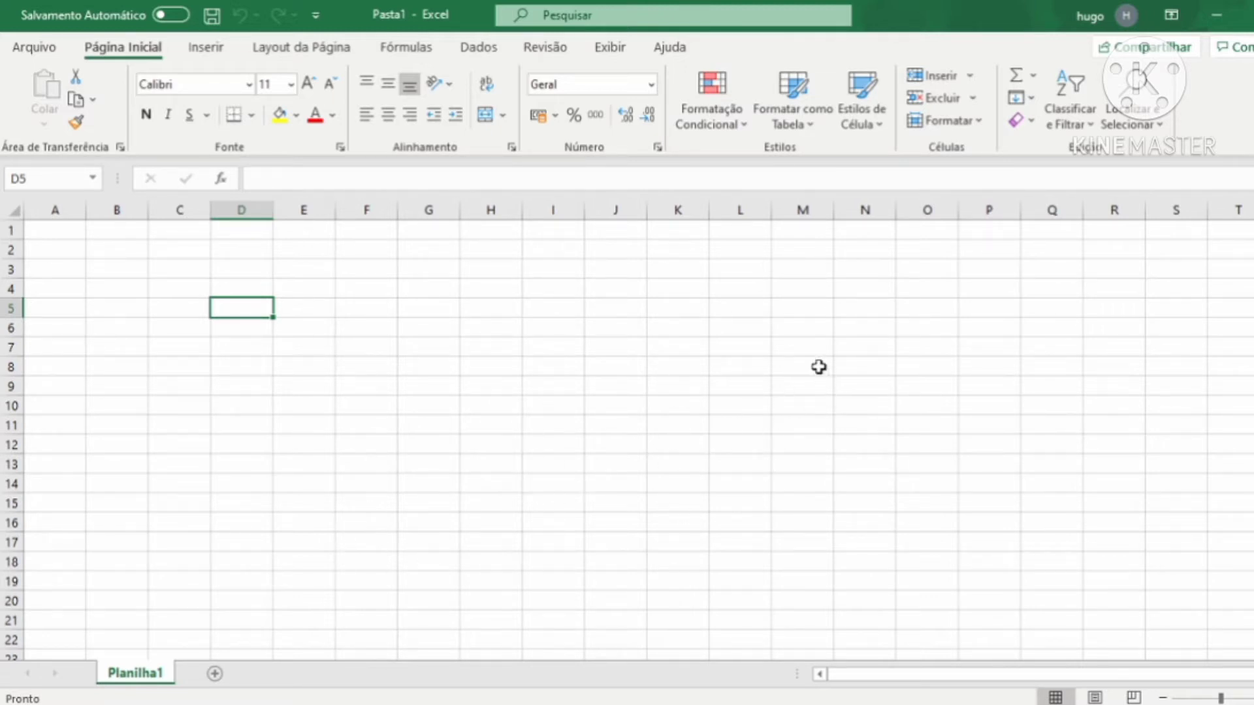
- Enter the headers matriula, nome and idade across M6:O6
click(788, 329)
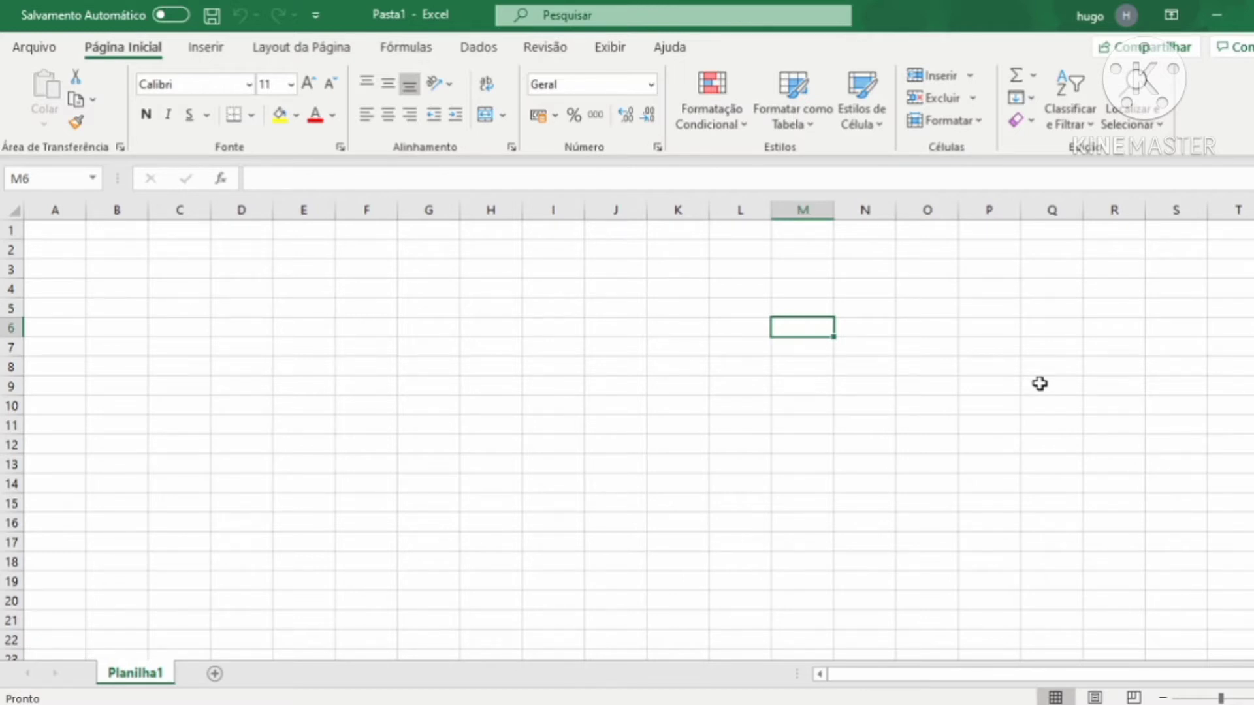
text(matriula)
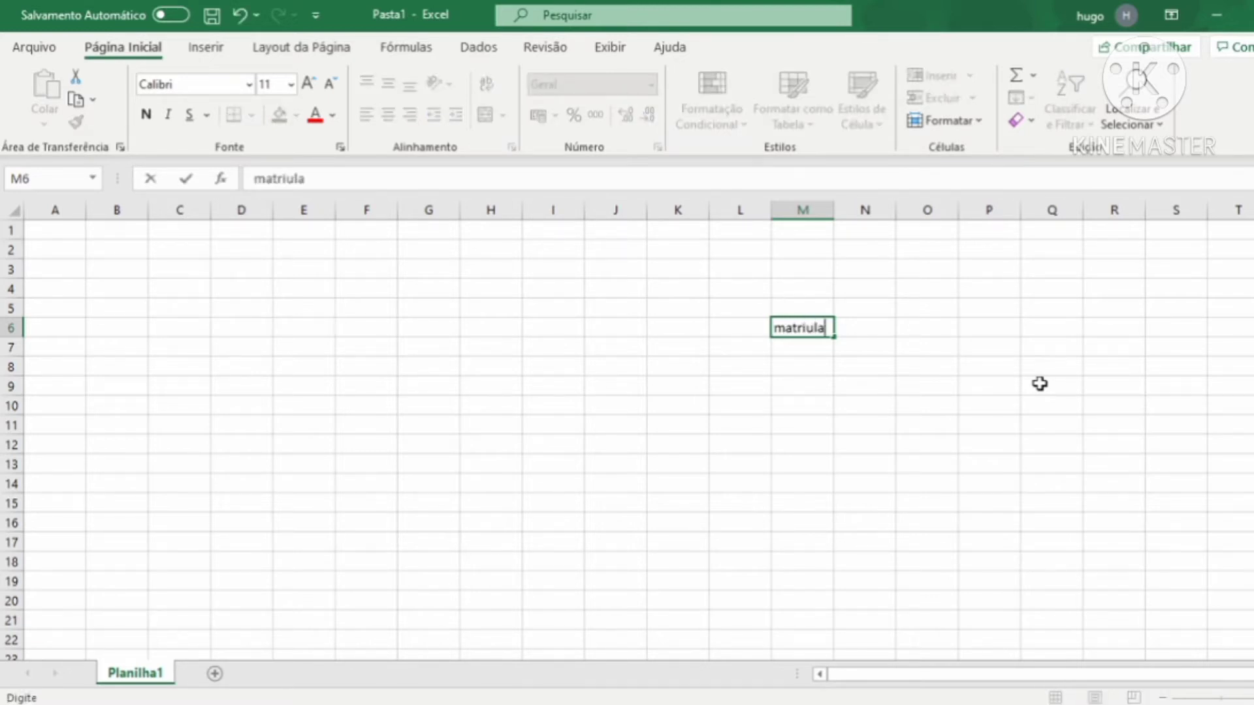
key(Tab)
text(nome)
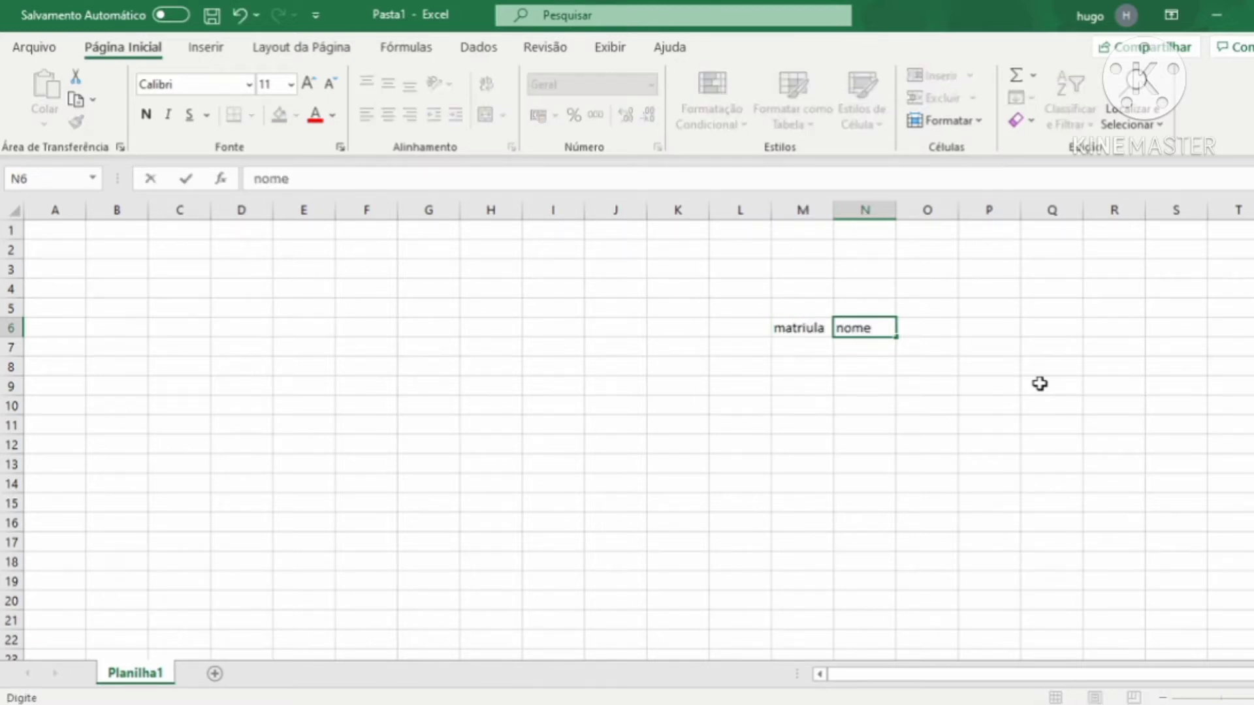
key(Tab)
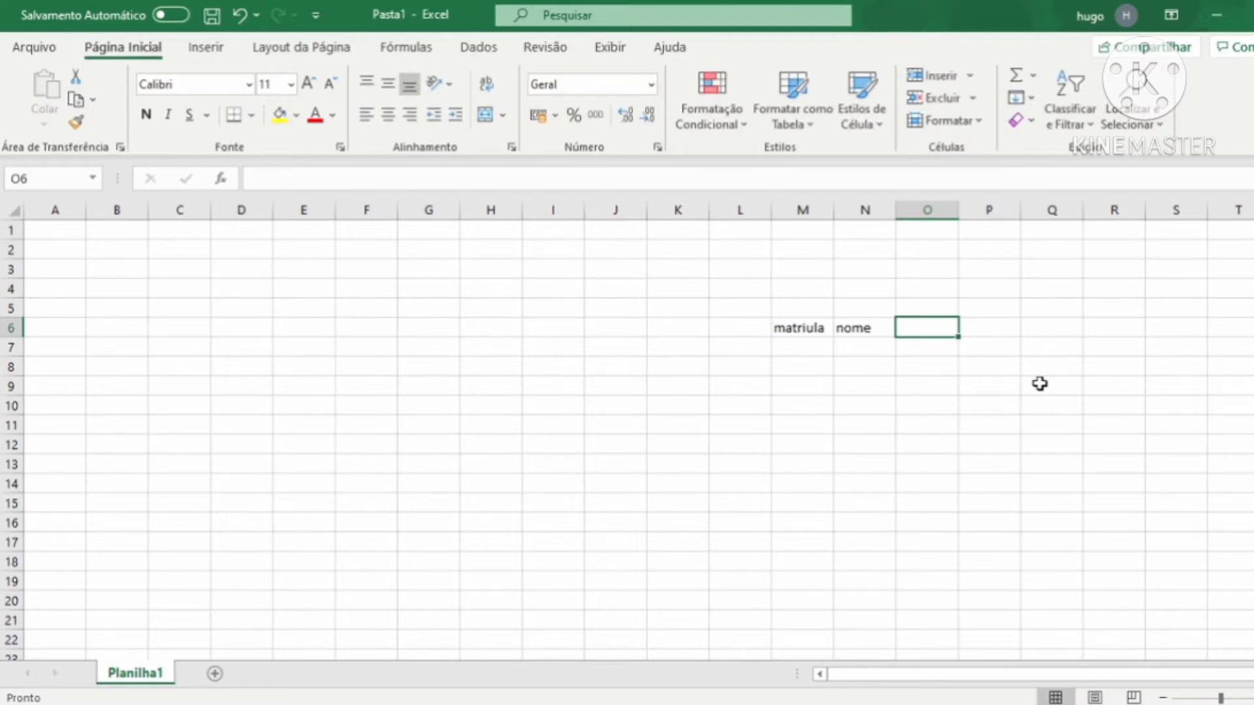
text(idade)
key(Return)
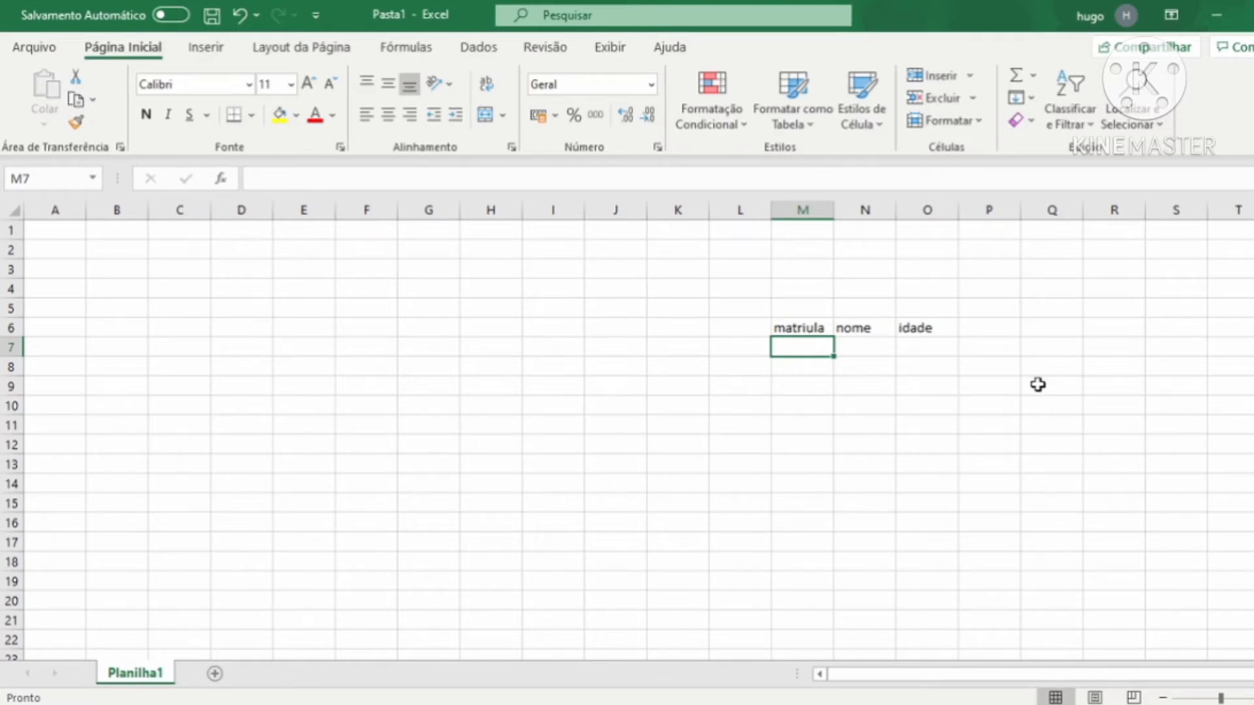
- Fill matrículas 1, 2 and 3 down M7:M9, correcting the third value to 3
text(1)
key(Return)
text(2)
key(Return)
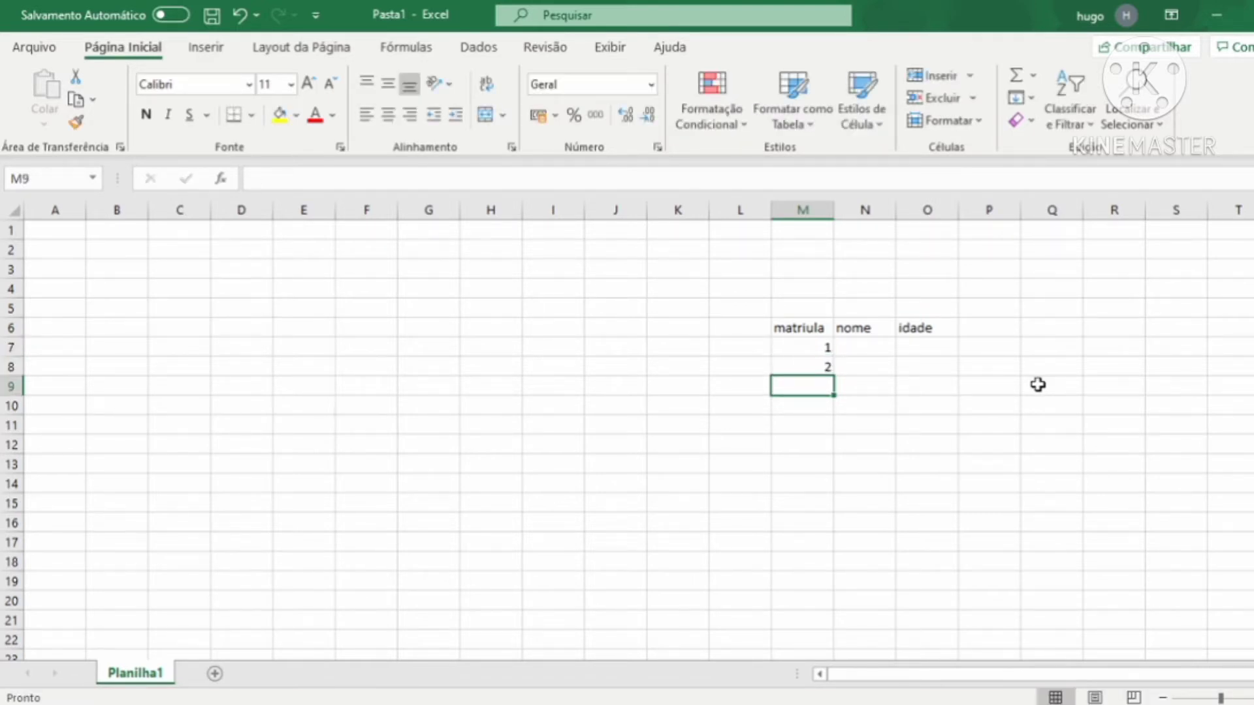
text(4)
key(Return)
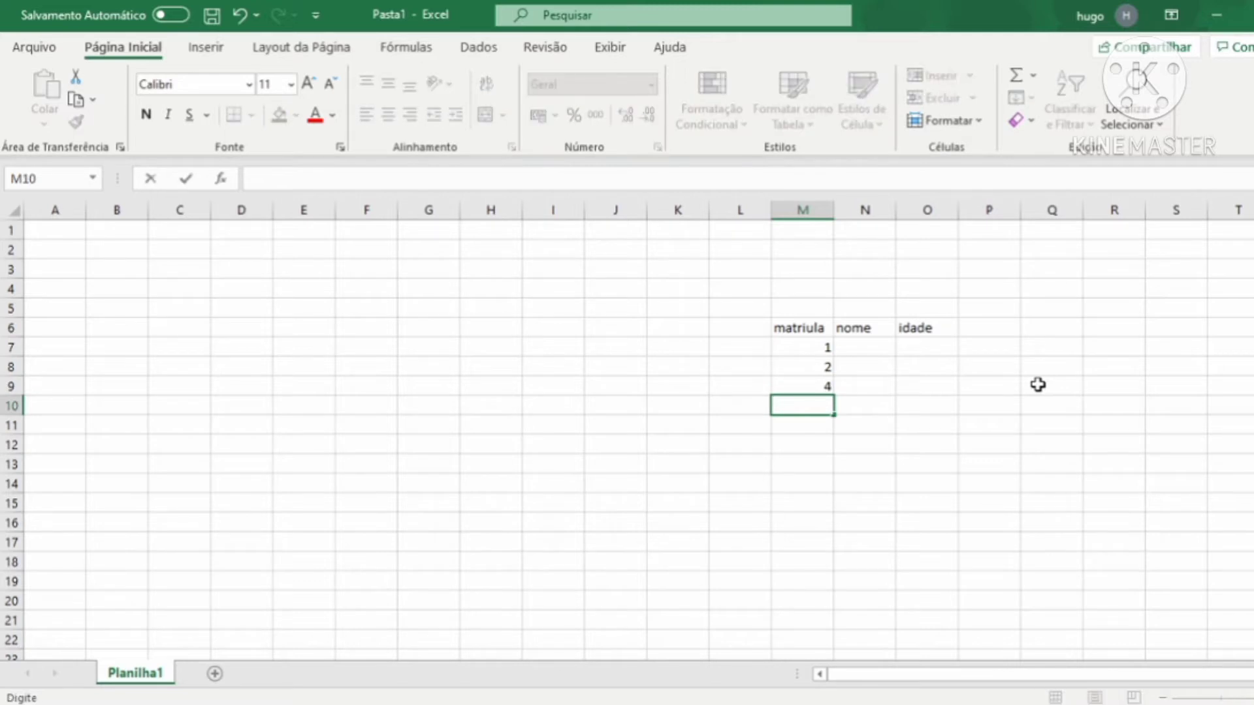
key(Up)
text(3)
key(Return)
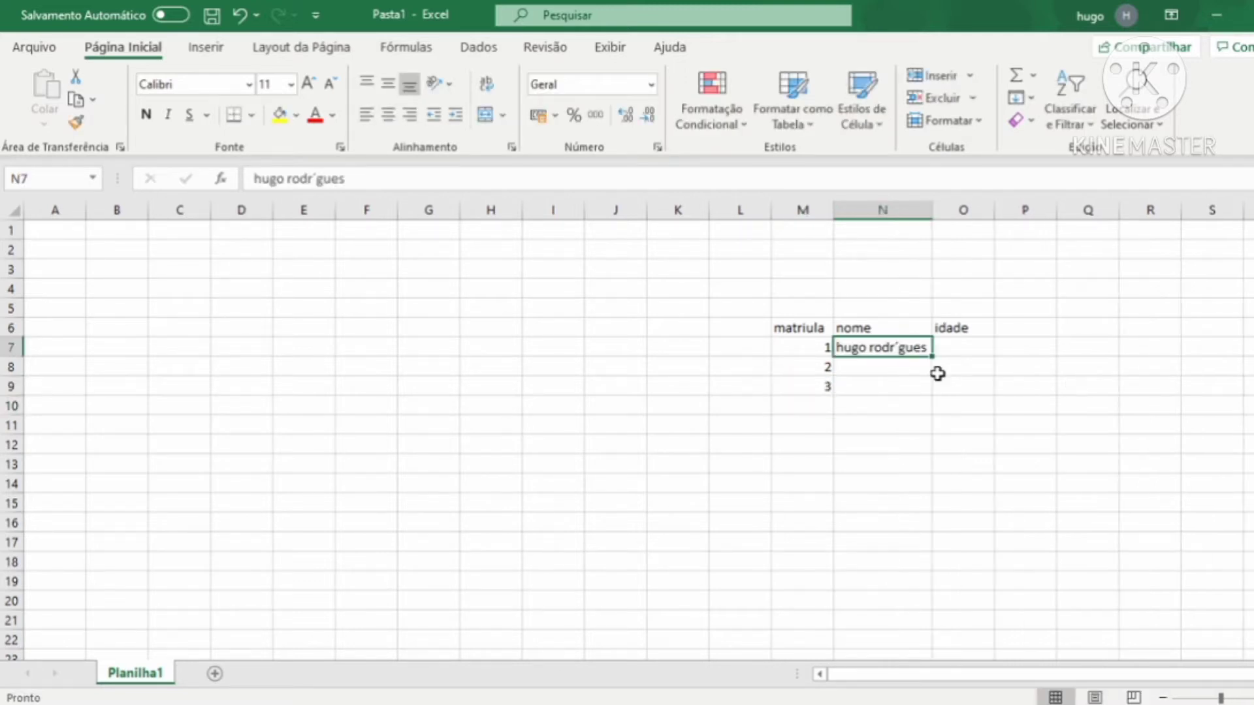
- Type the first student's full name in N7
text(HUGO RO)
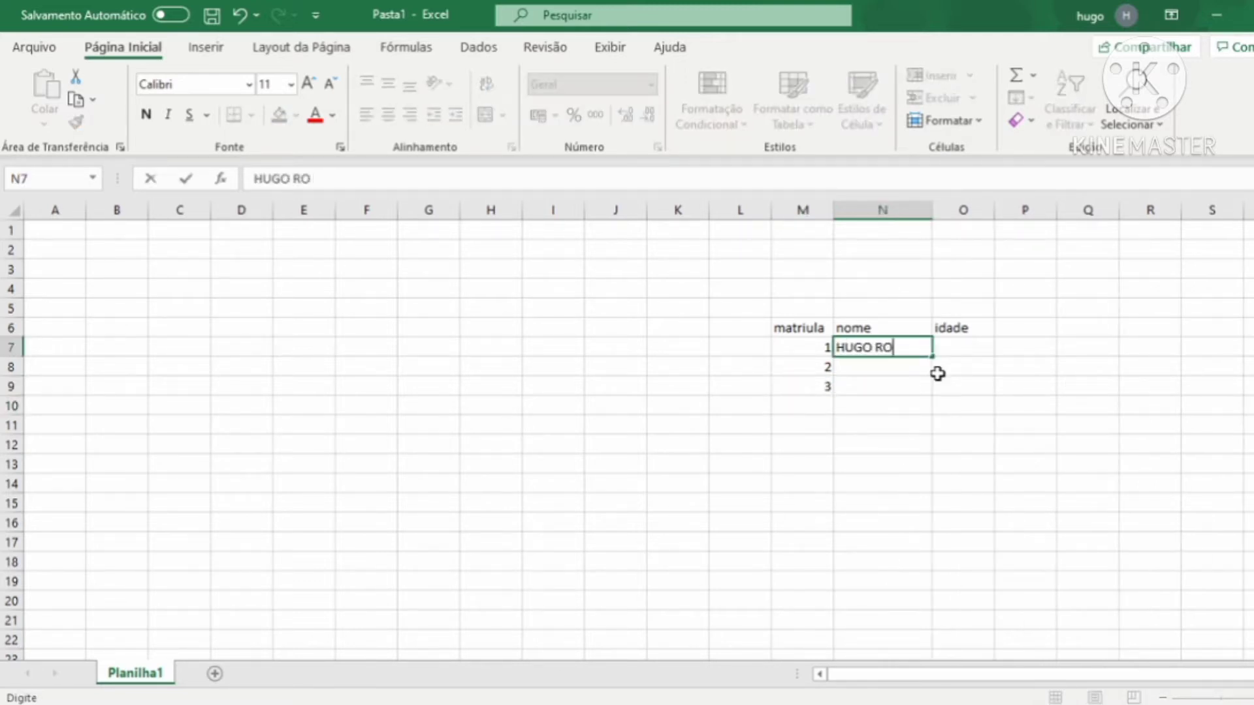
text(DRÍGUE)
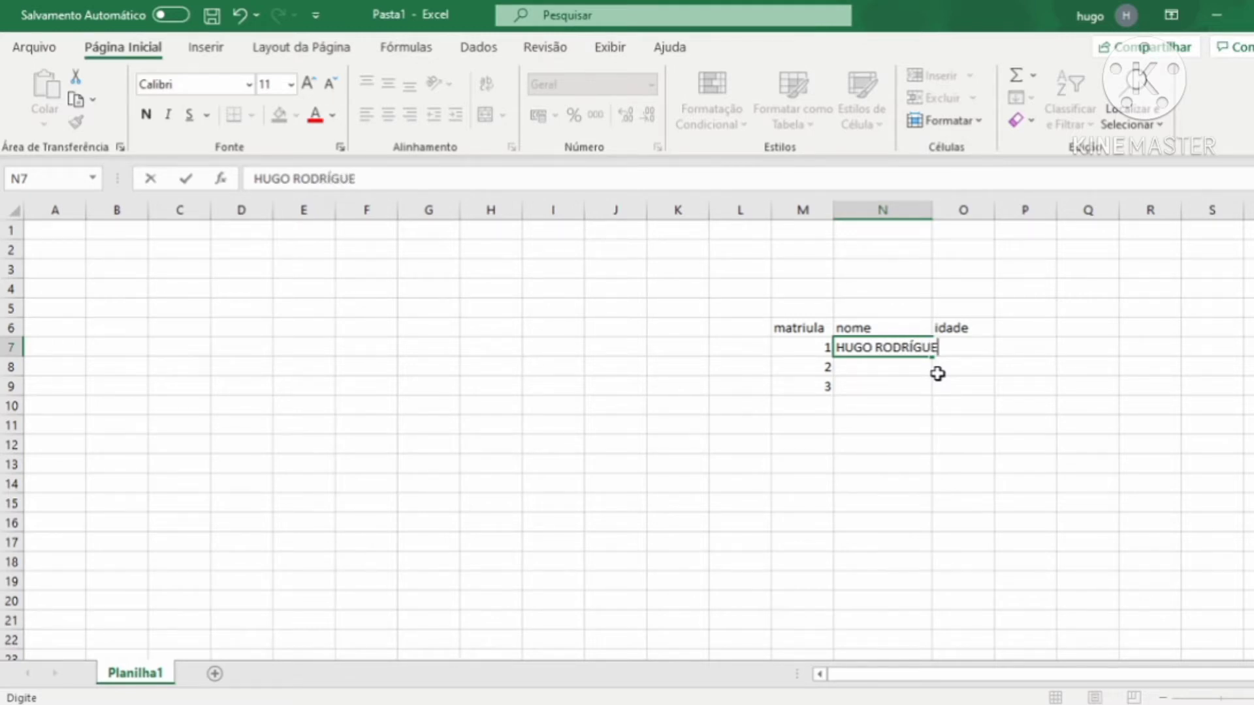
text(S)
key(Tab)
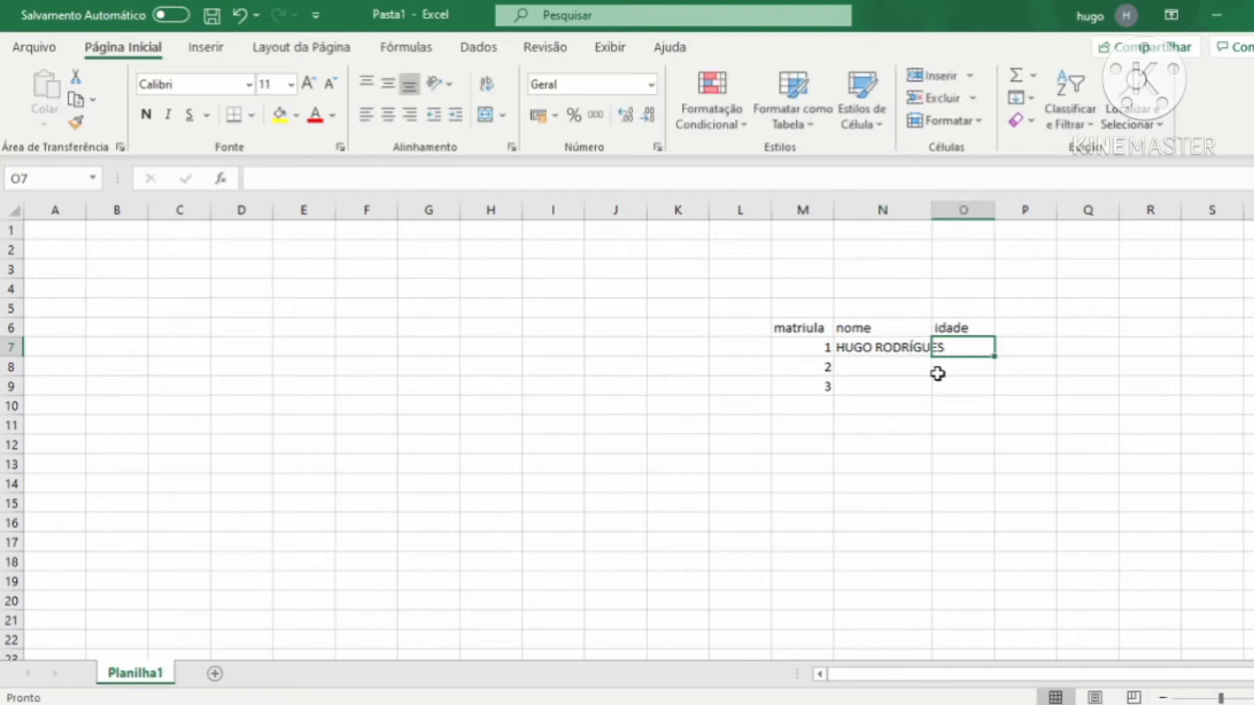
- Widen column N to fit the name and enter age 29 in O7
double_click(932, 209)
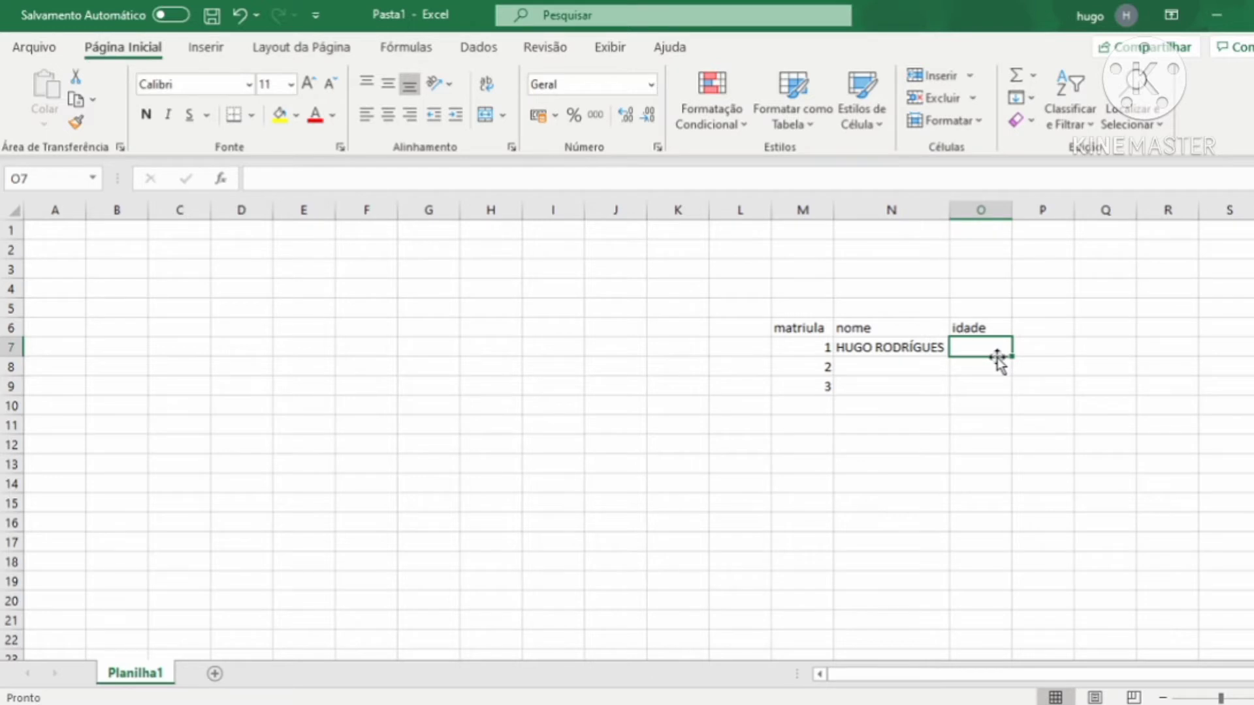
text(29)
key(Return)
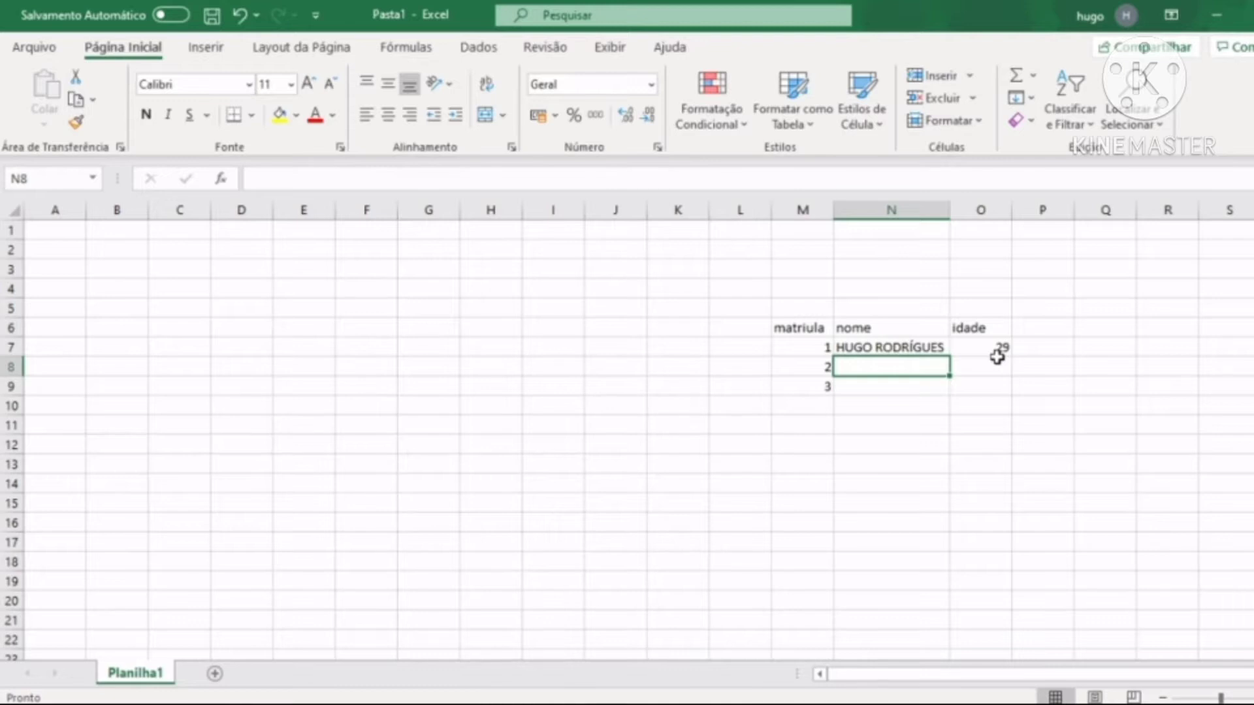
- Enter the second student's name in N8 and age 54 in O8
key(BackSpace)
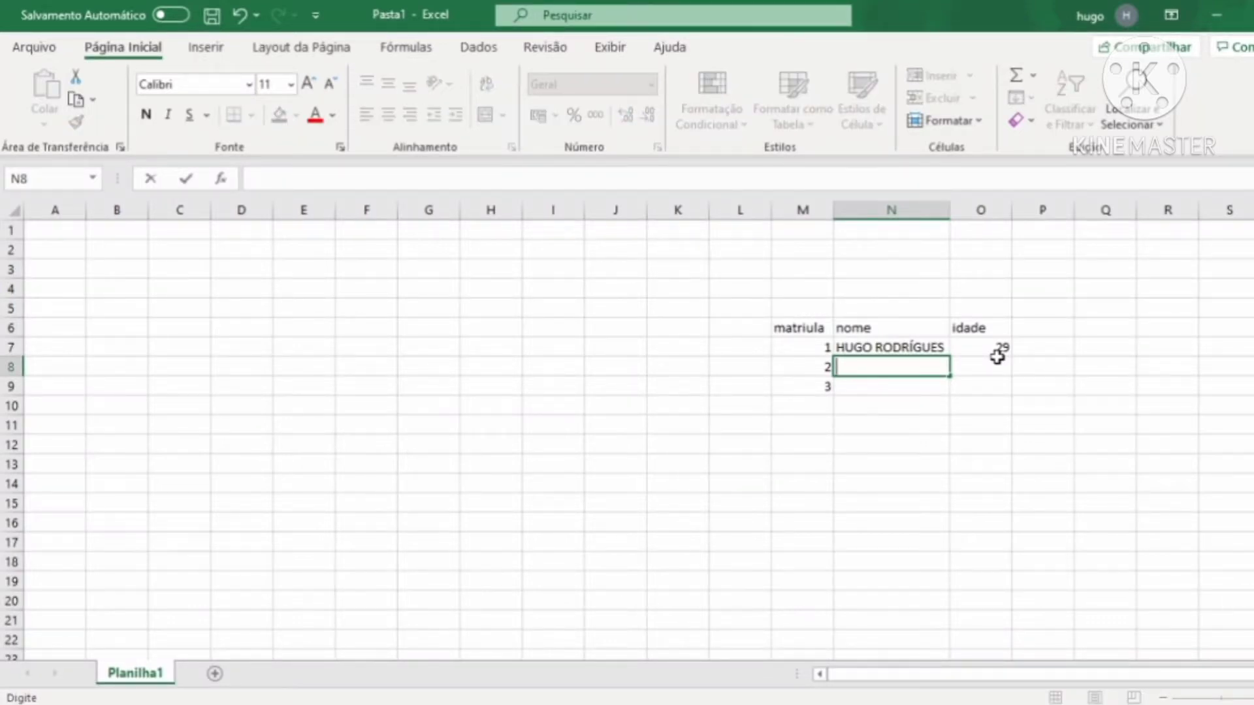
text(JOQUEM)
key(BackSpace)
key(BackSpace)
key(BackSpace)
key(BackSpace)
text(AQUIM)
key(ctrl+Return)
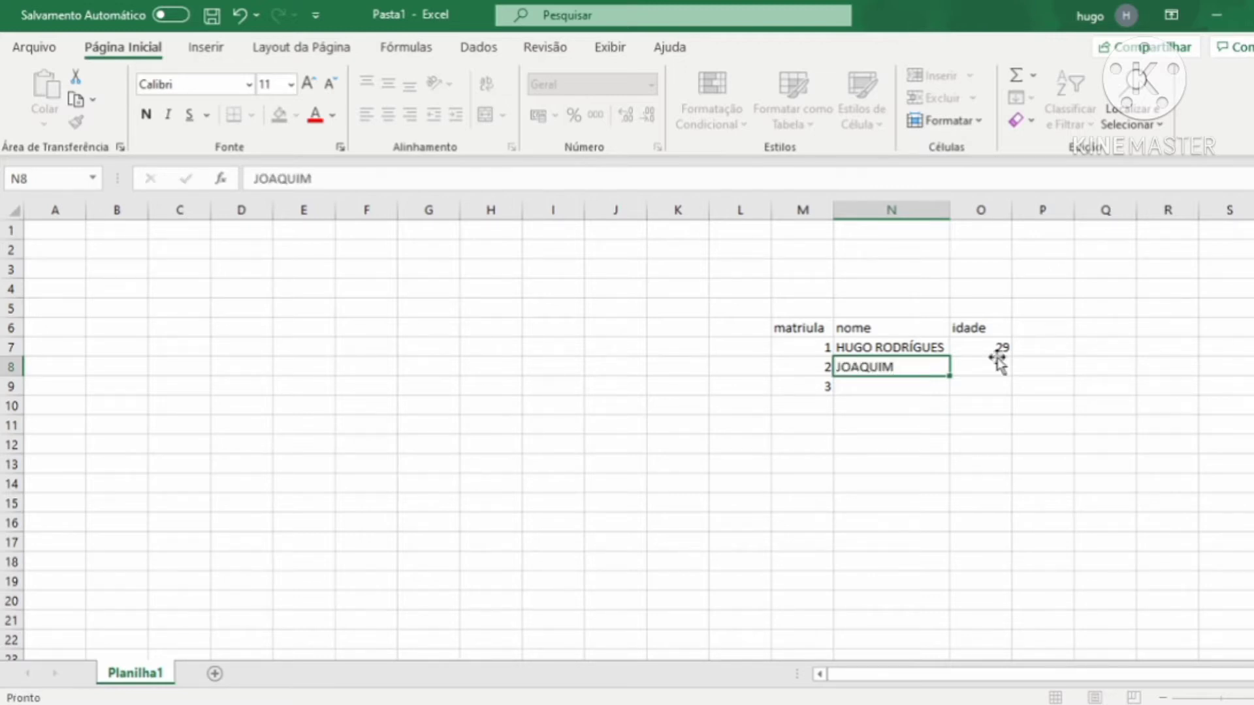
click(999, 364)
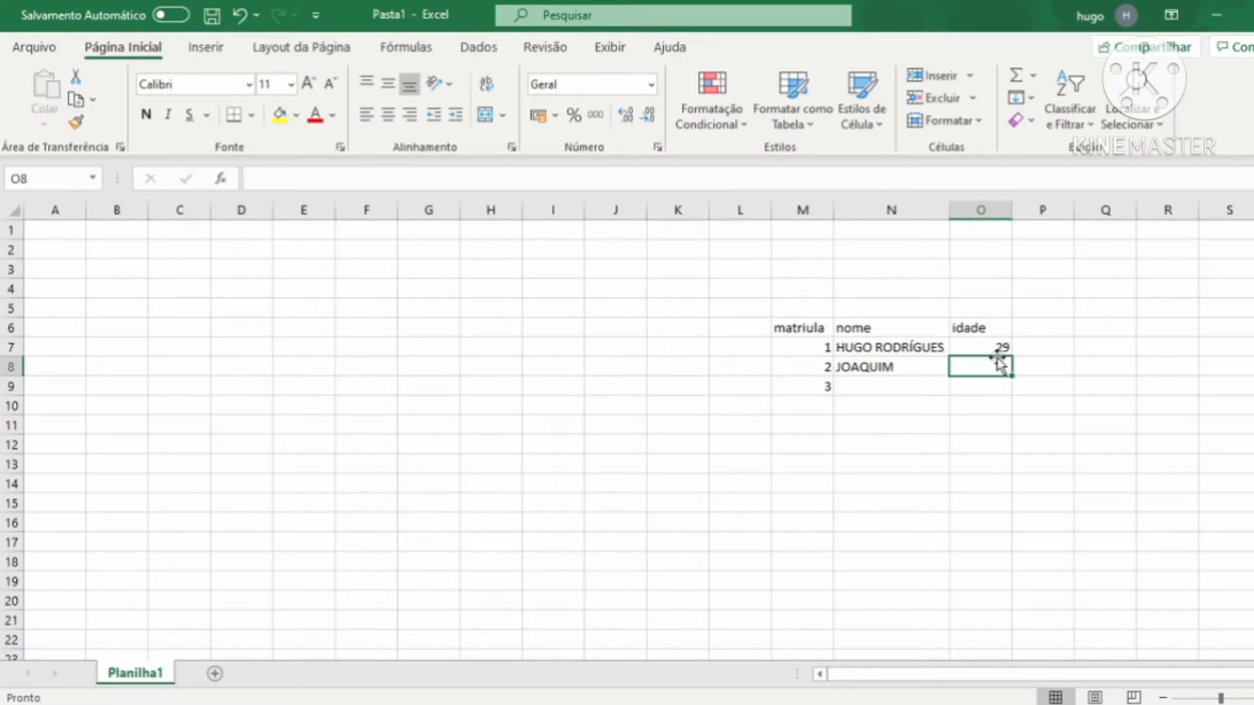
text(54)
key(Return)
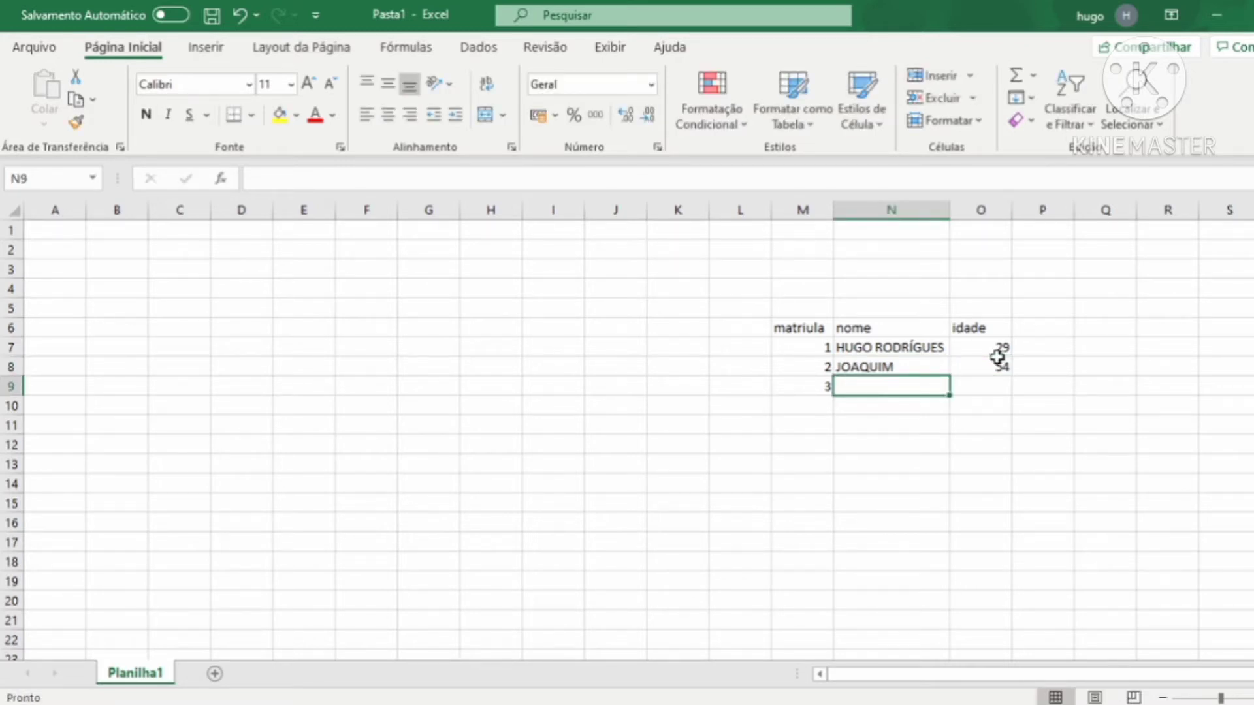
- Add the third student's name with age 37, then select the table M6:O9
text(MARIA)
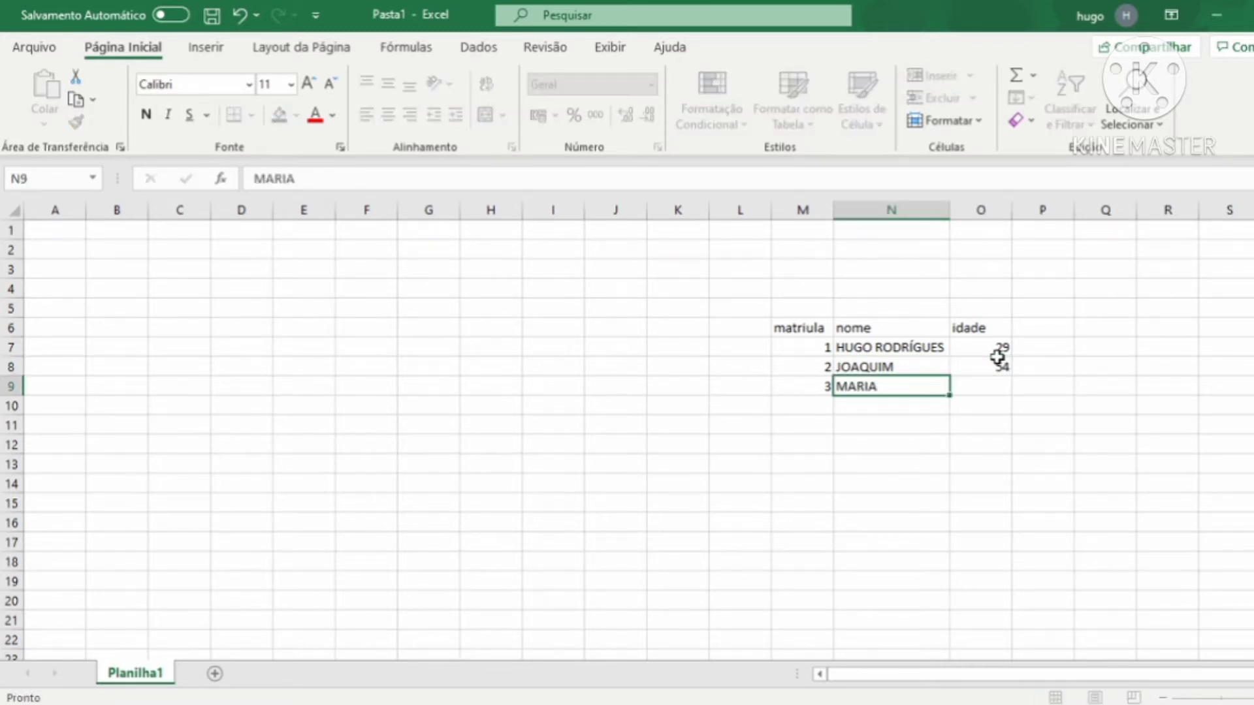
key(Tab)
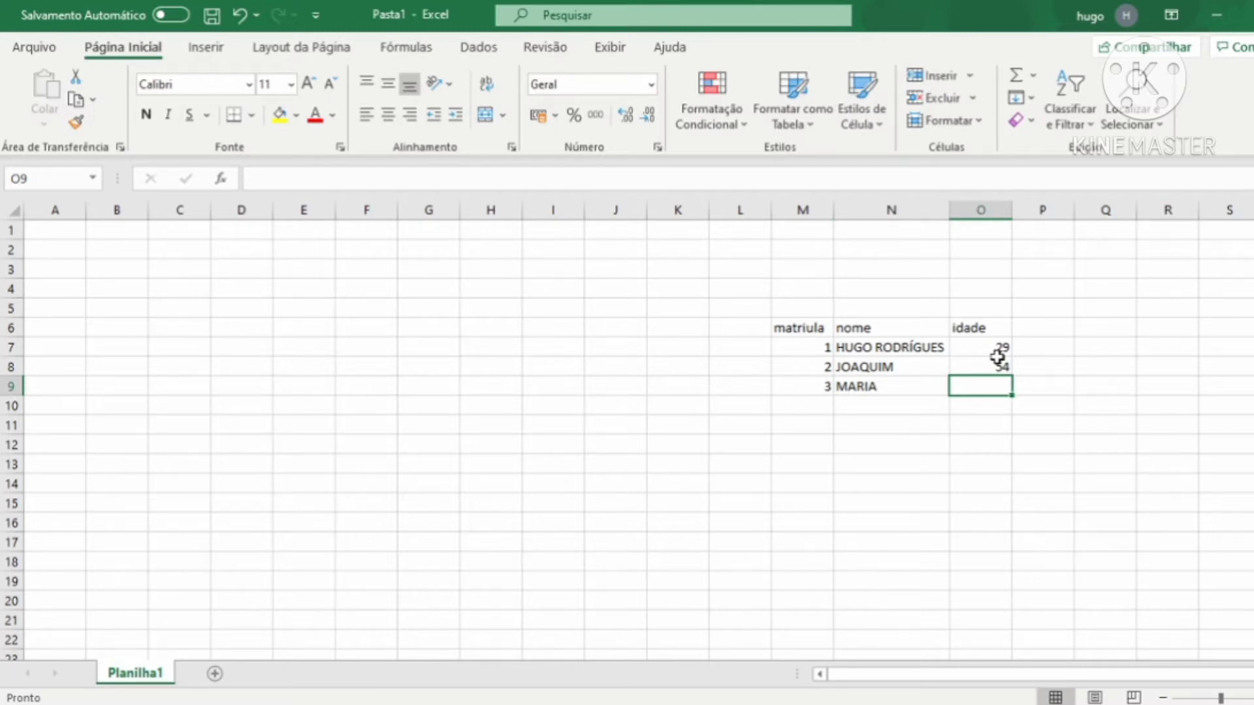
text(37)
key(Return)
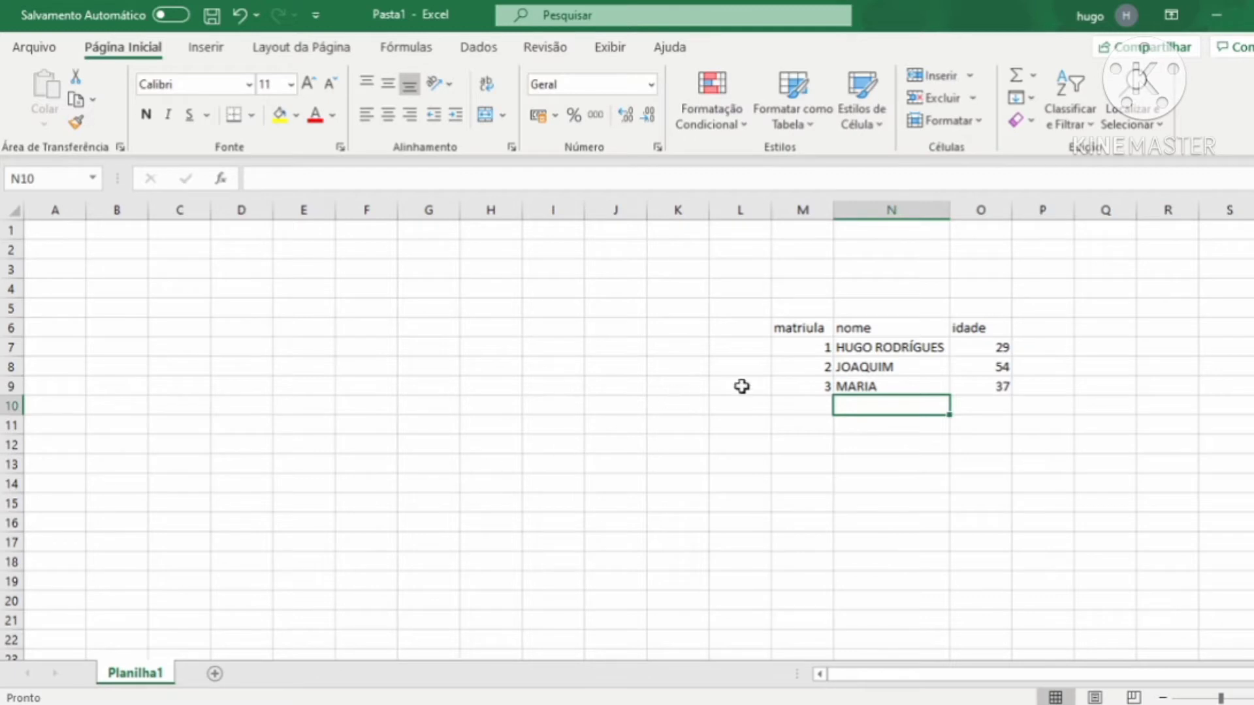
drag(798, 330, 966, 389)
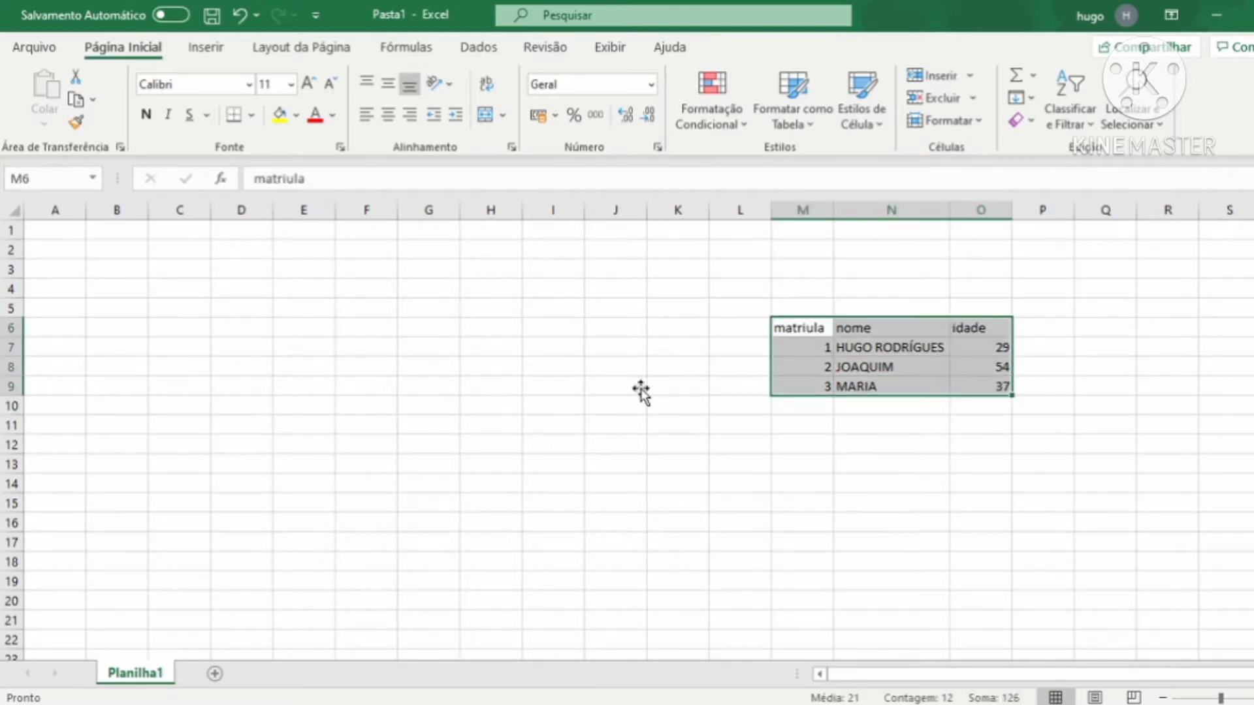
- Begin a =PROCV( formula in cell B4
click(128, 287)
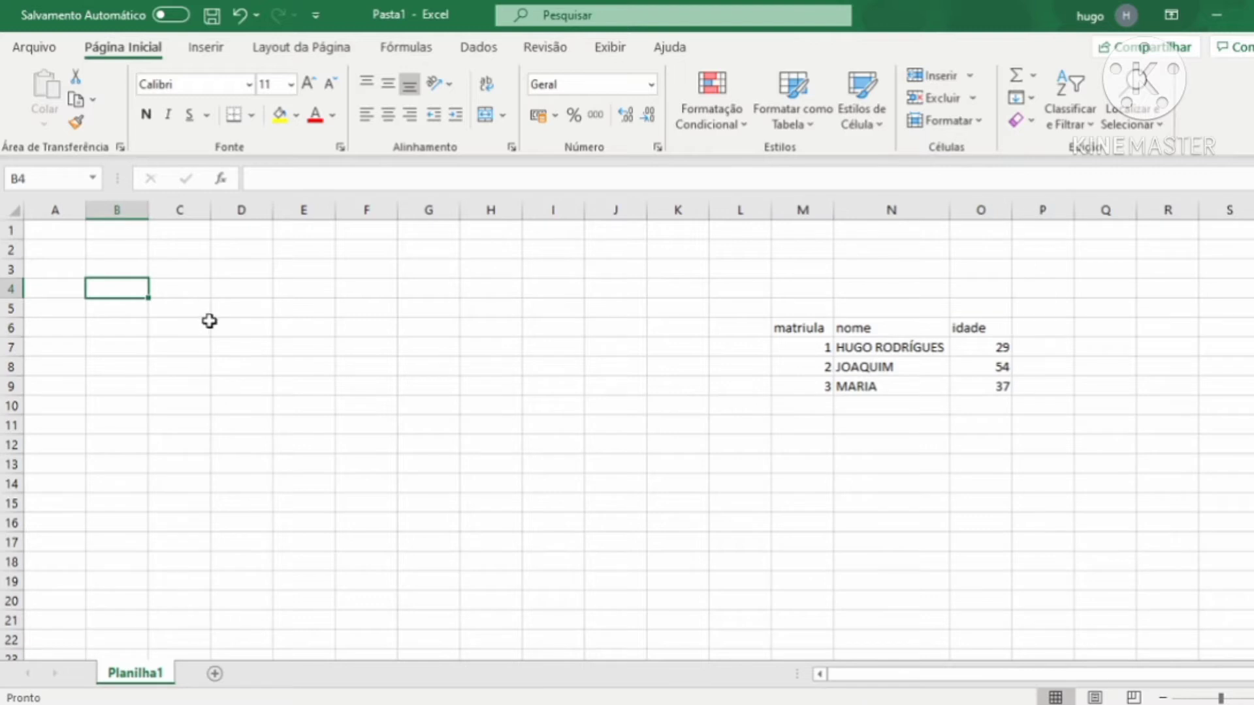
text(=)
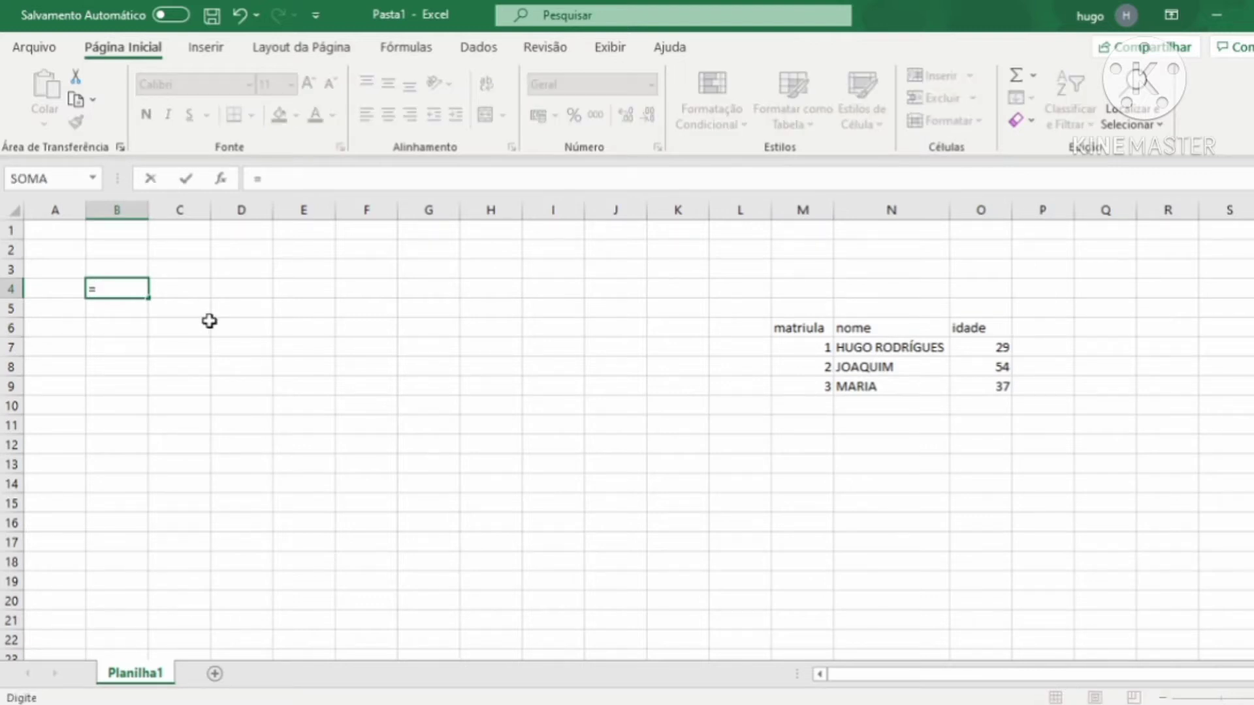
text(PROCV()
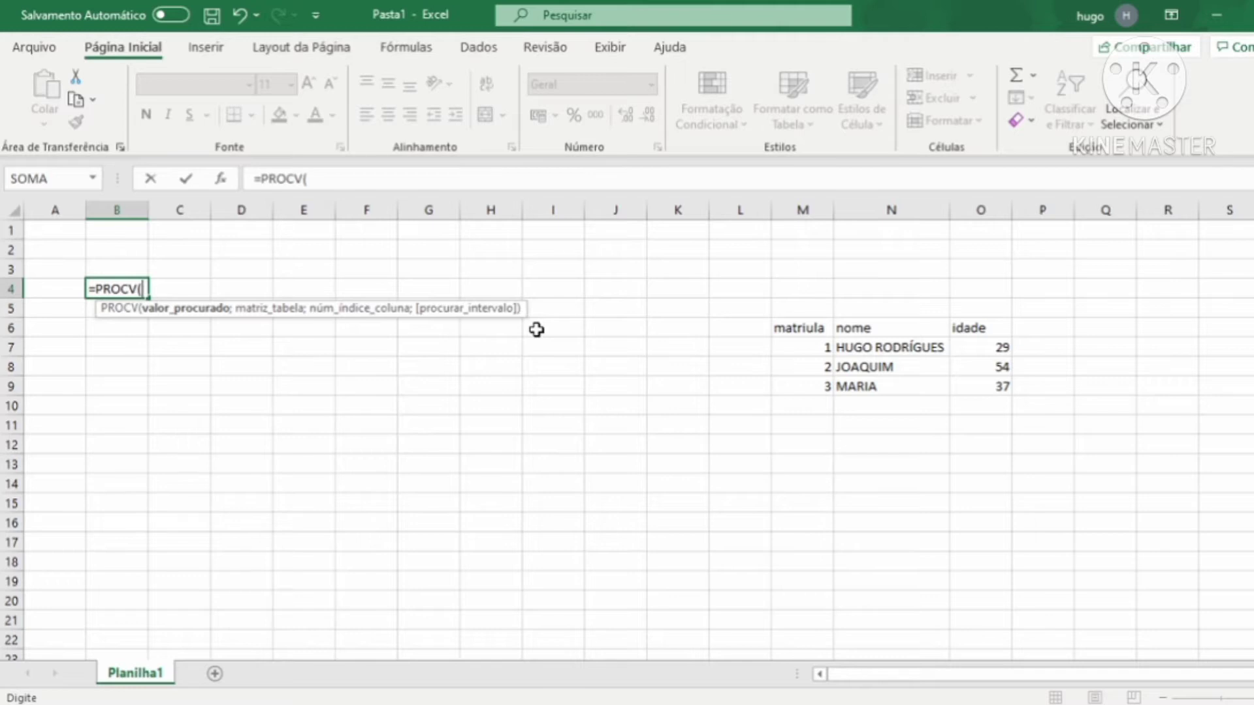
- Give the B4 PROCV lookup value 2 and the table range M6:O9
text(2;)
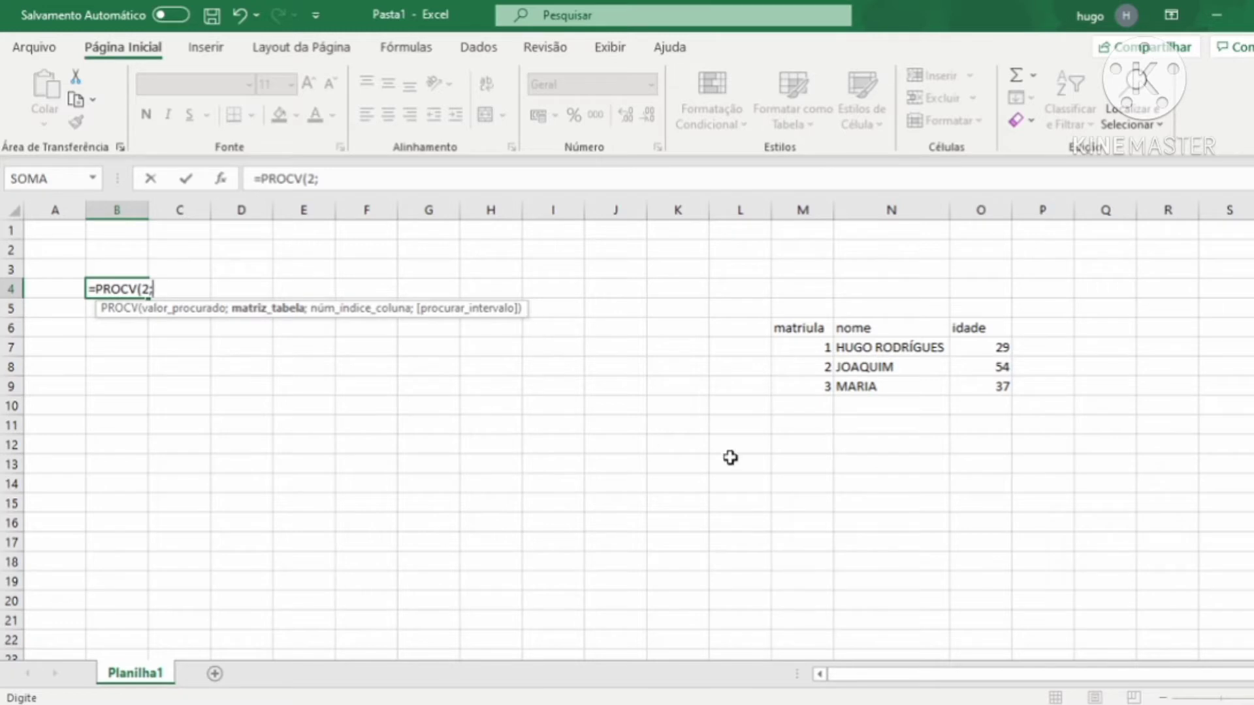
click(802, 325)
drag(803, 325, 981, 378)
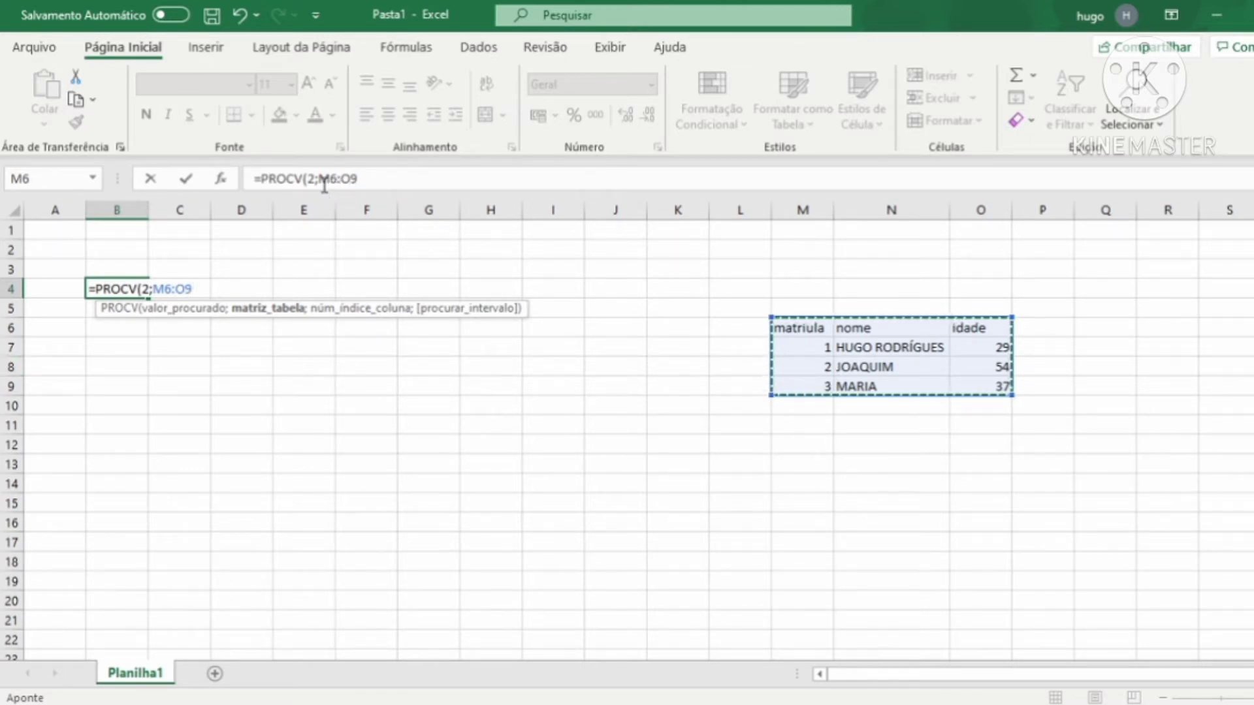
- Finish B4 as =PROCV(2;M6:O9;2;0), enter it, and widen column B for the name
click(372, 183)
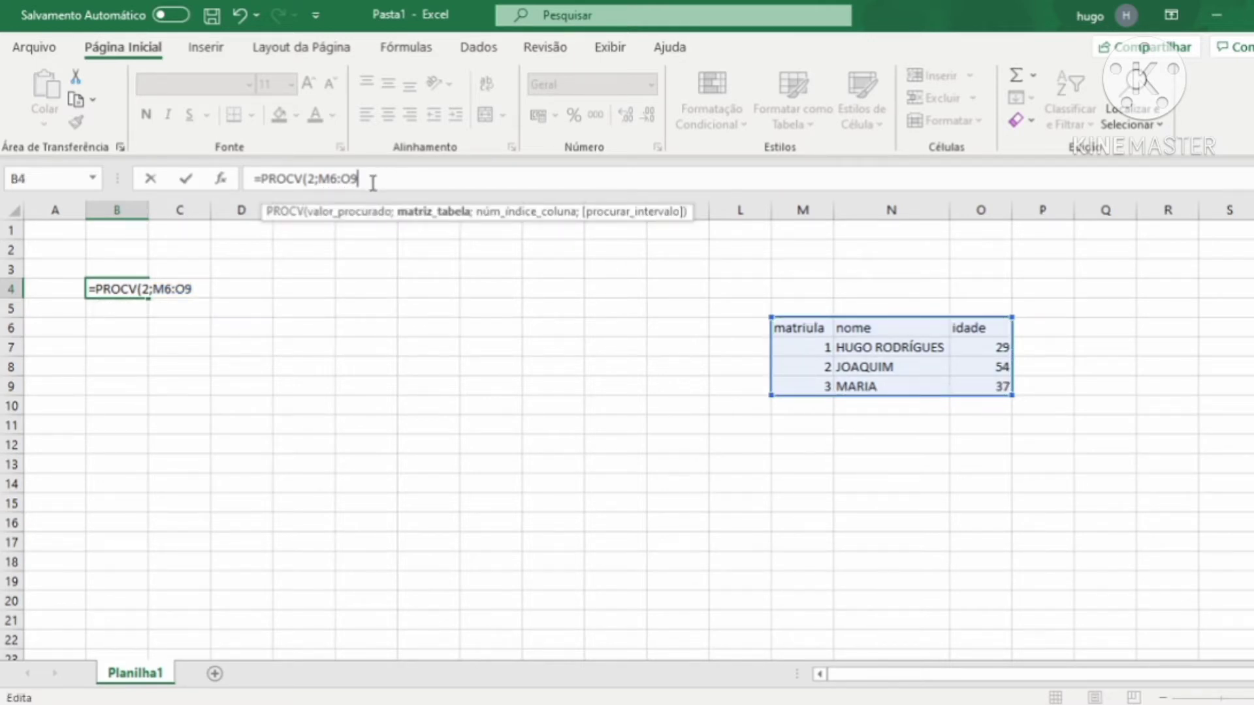
text(;)
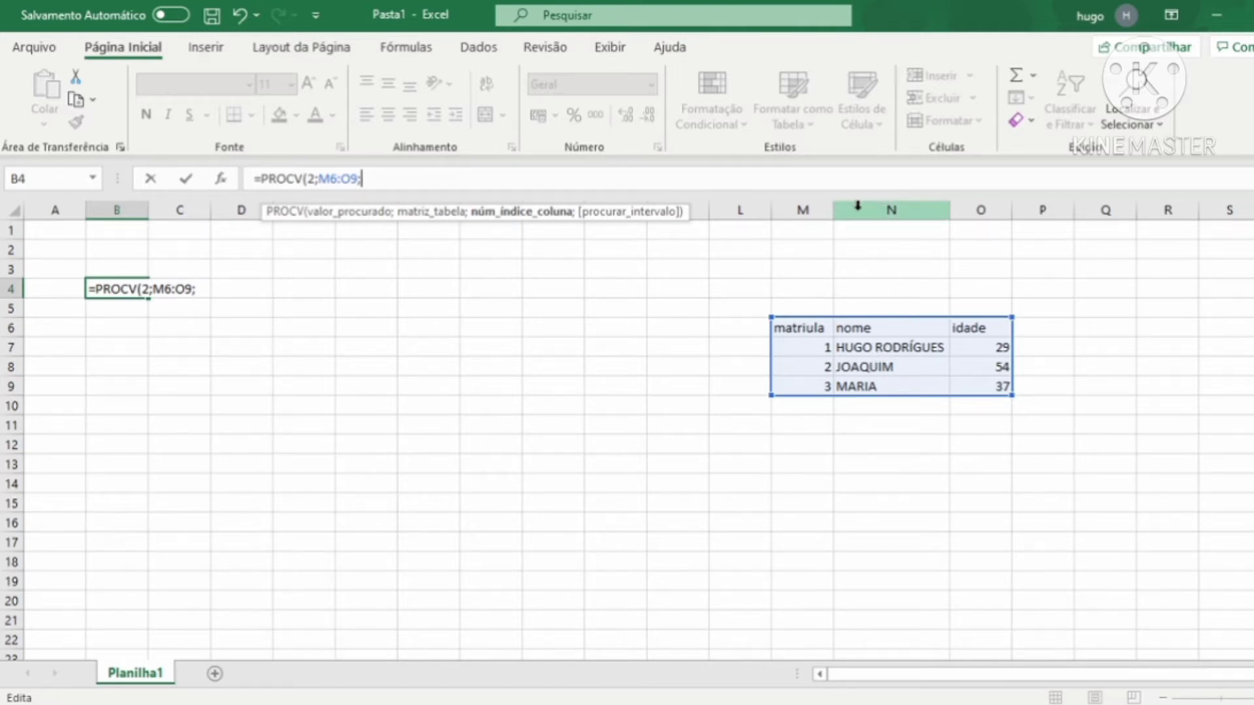
text(N)
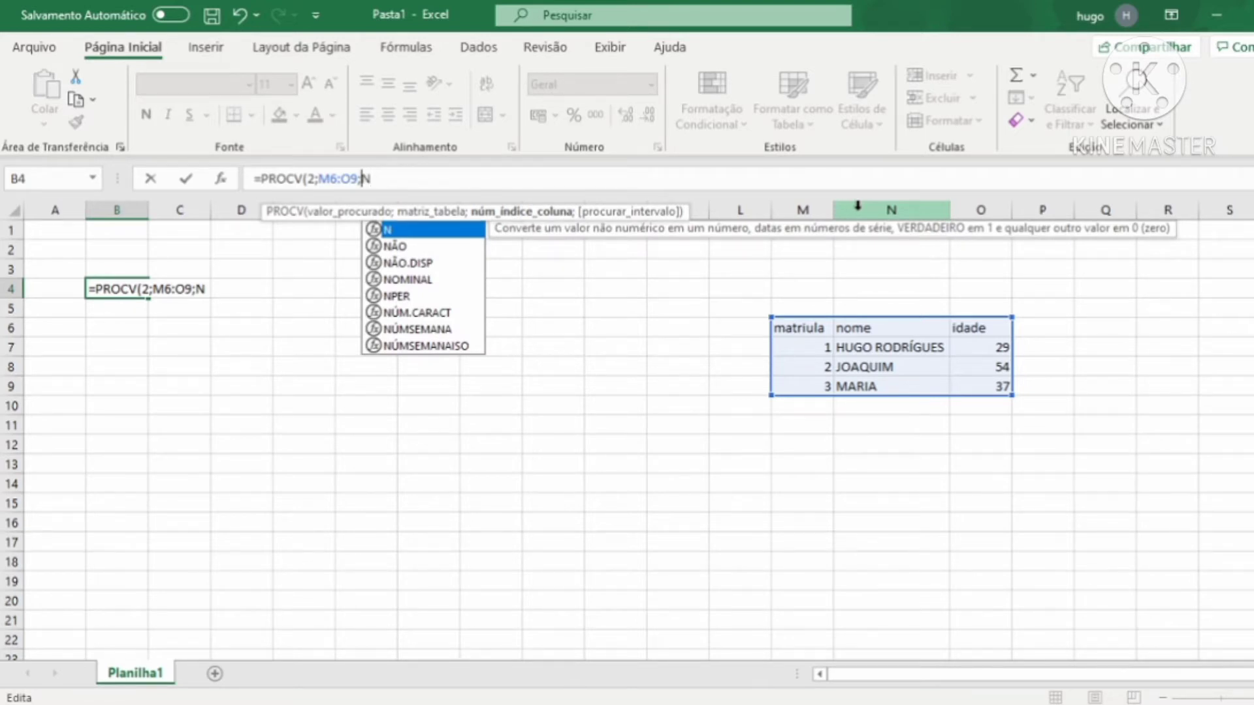
key(BackSpace)
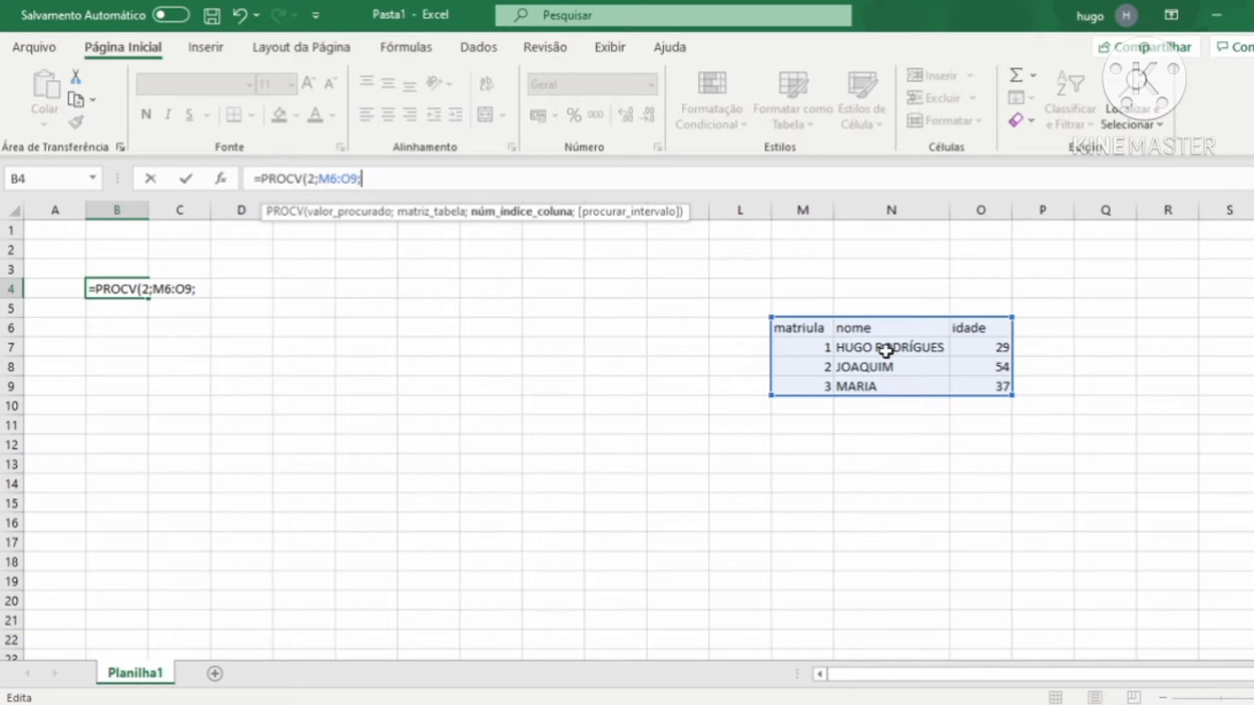
text(2;)
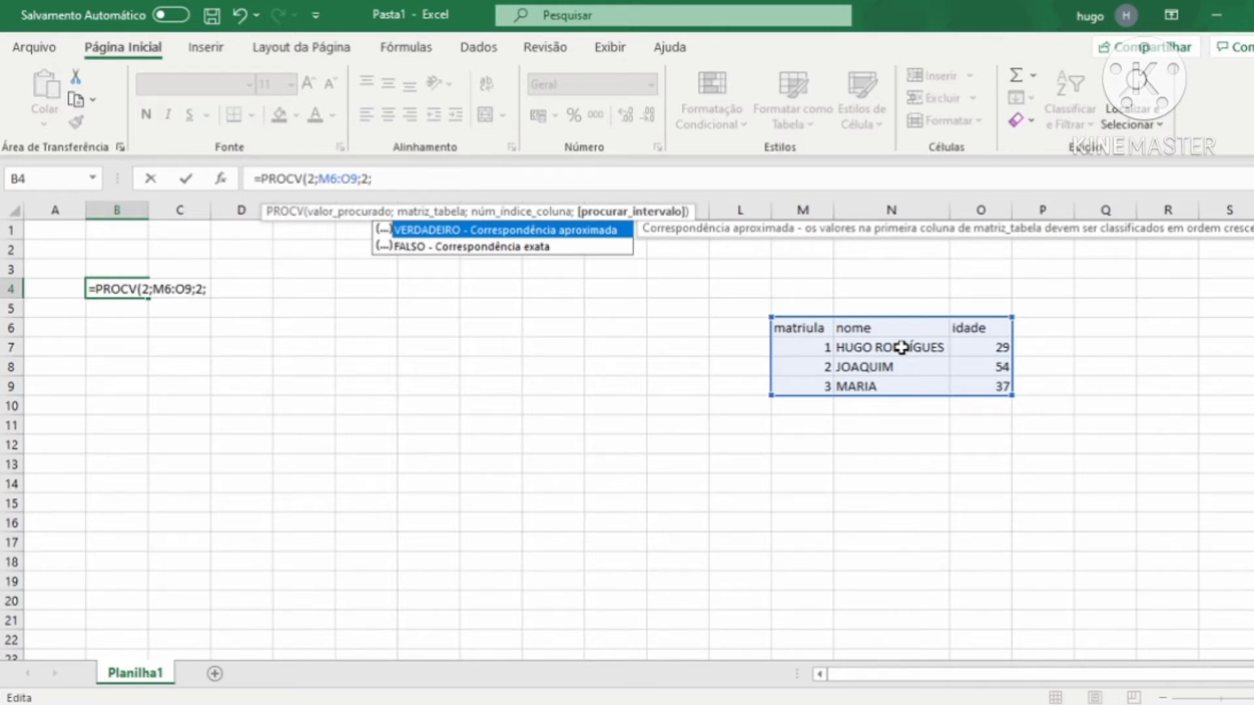
text(0))
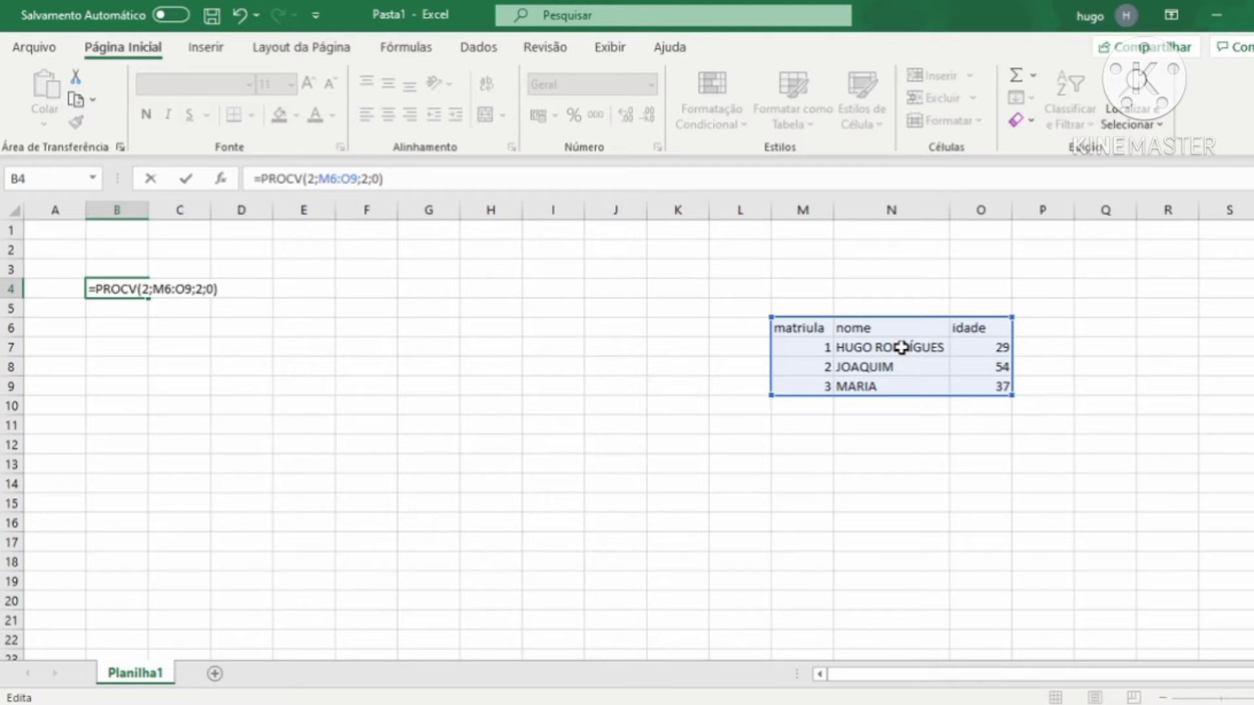
key(Return)
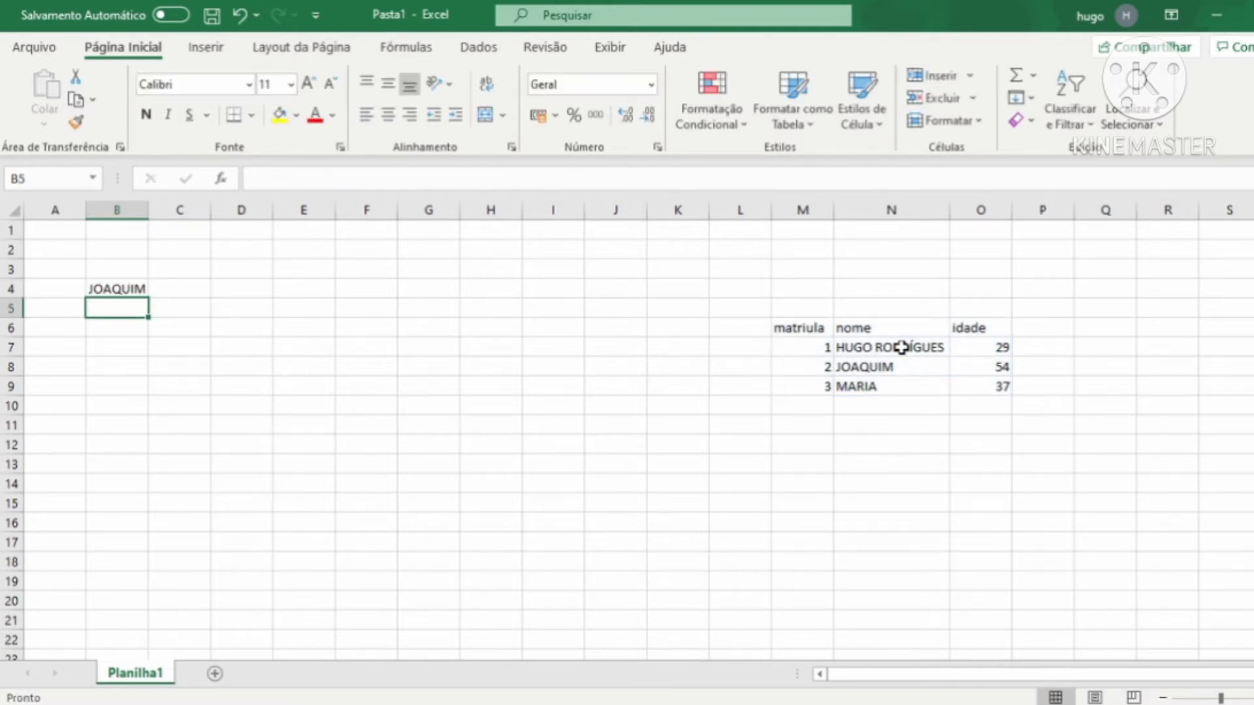
drag(148, 209, 168, 209)
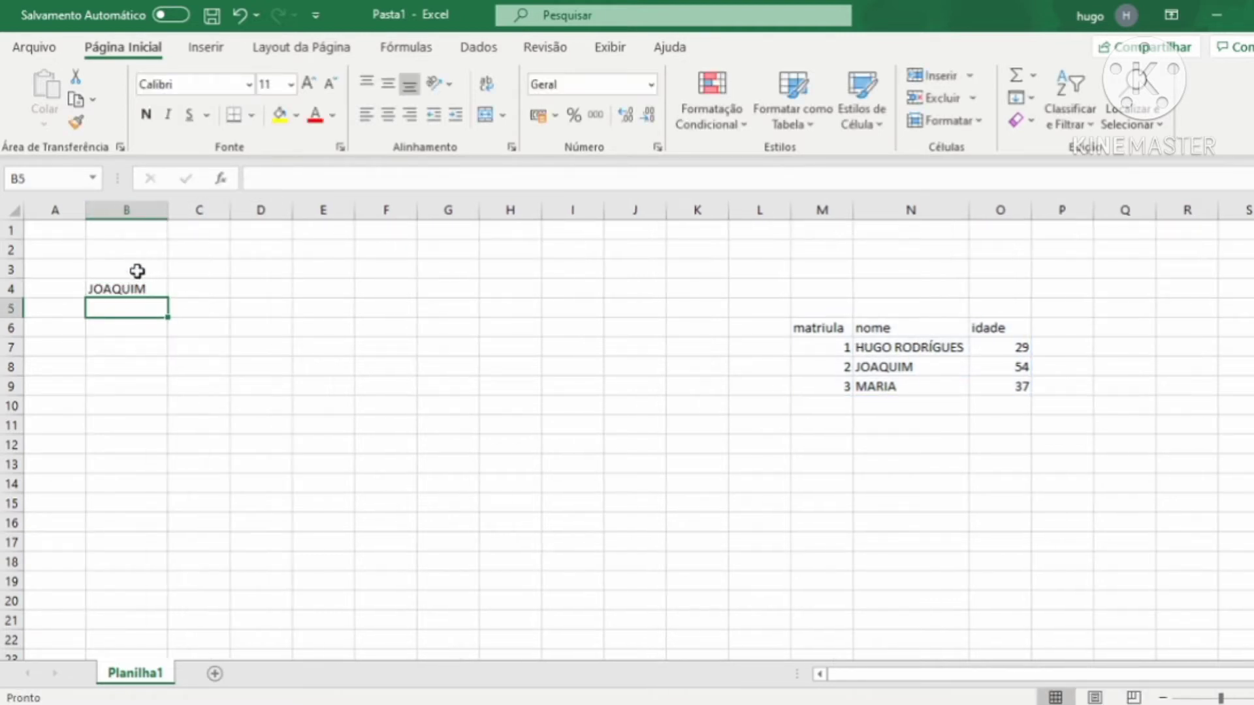
click(139, 286)
- Give the result cell B4 a yellow fill
click(280, 114)
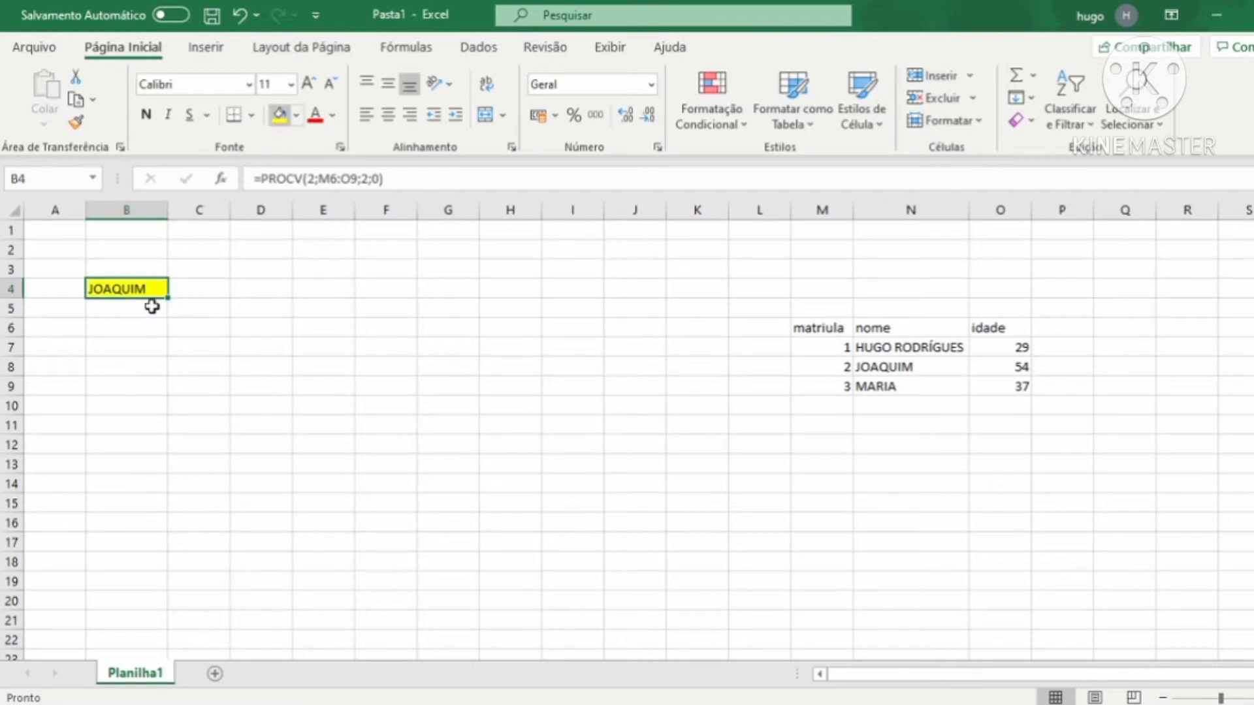
click(442, 403)
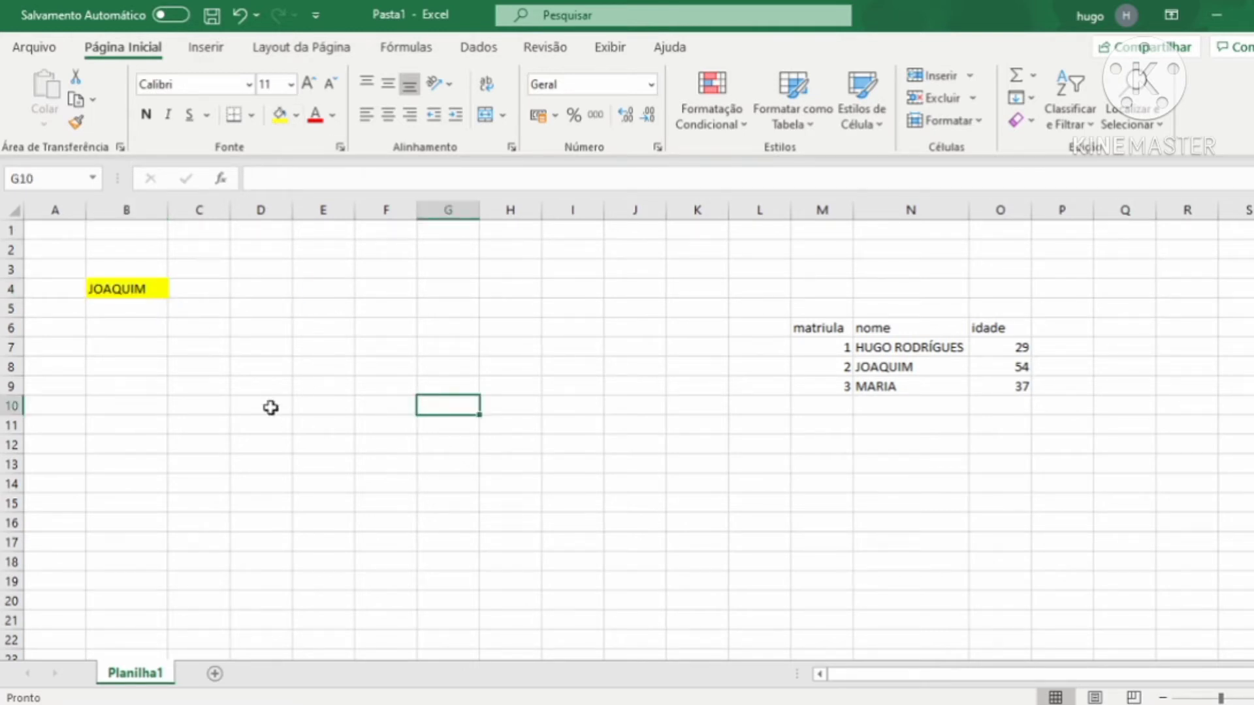
click(137, 346)
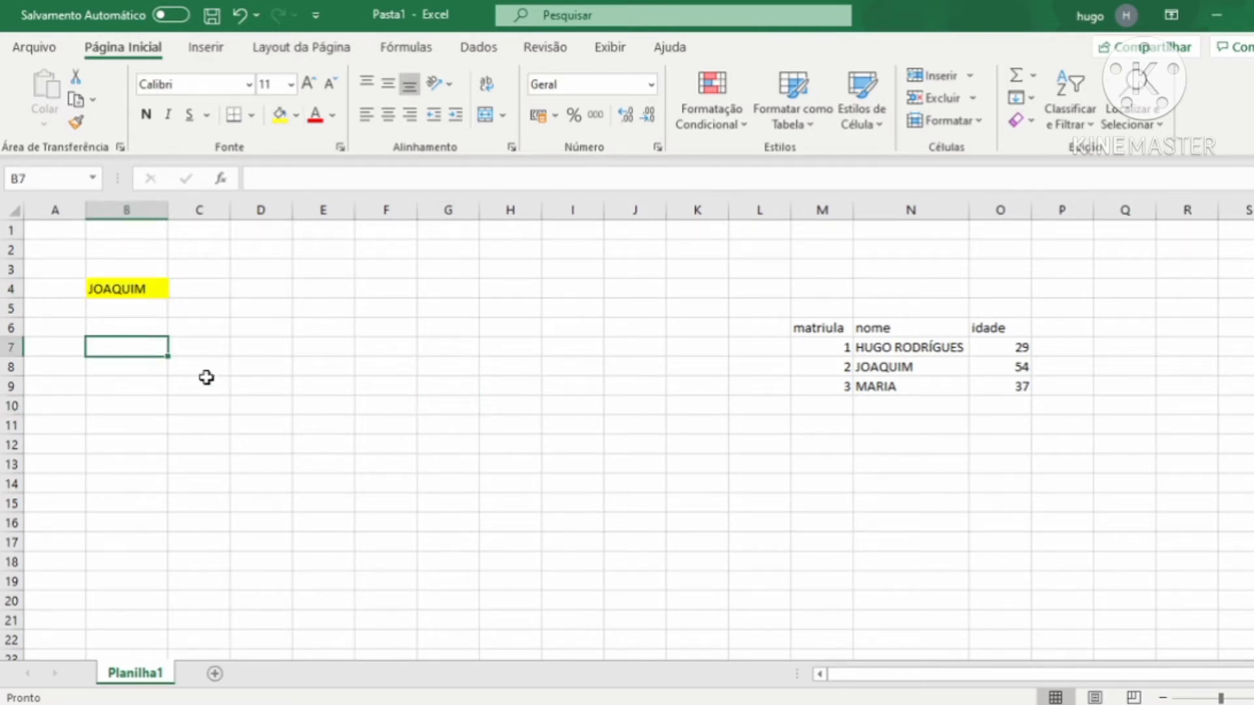
- Review the lookup value and column index arguments of B4's formula without changing it
click(134, 289)
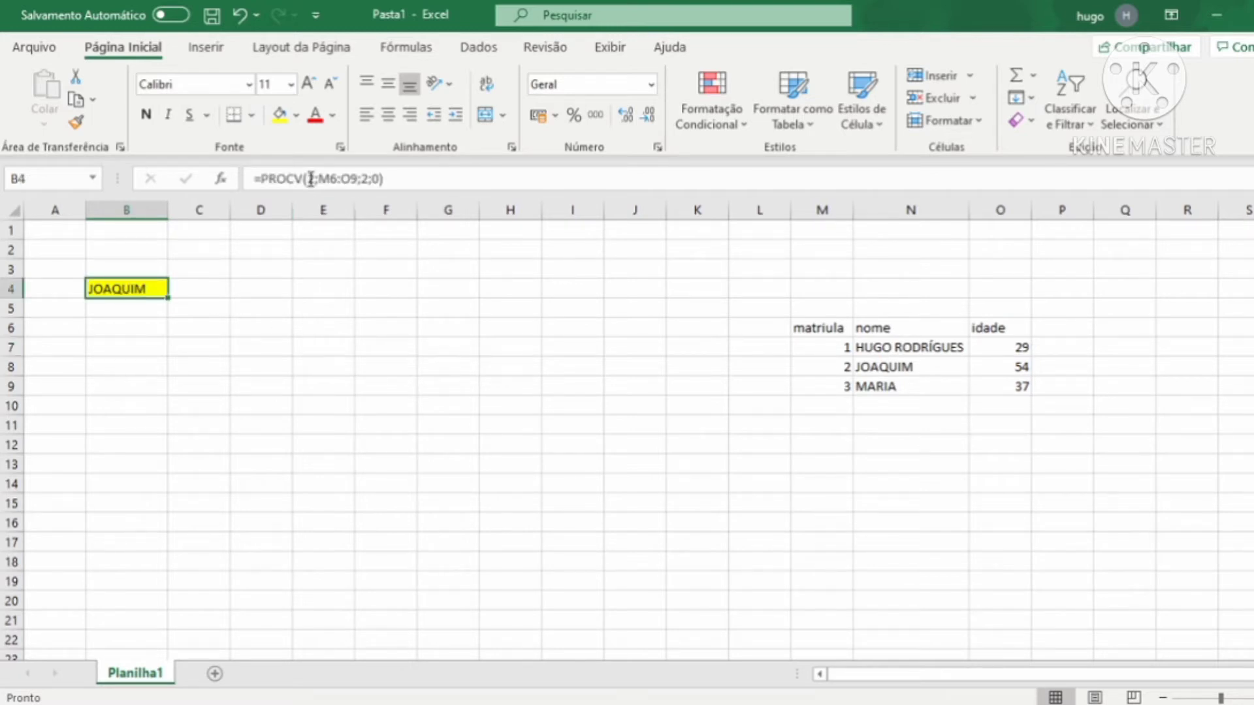
click(316, 178)
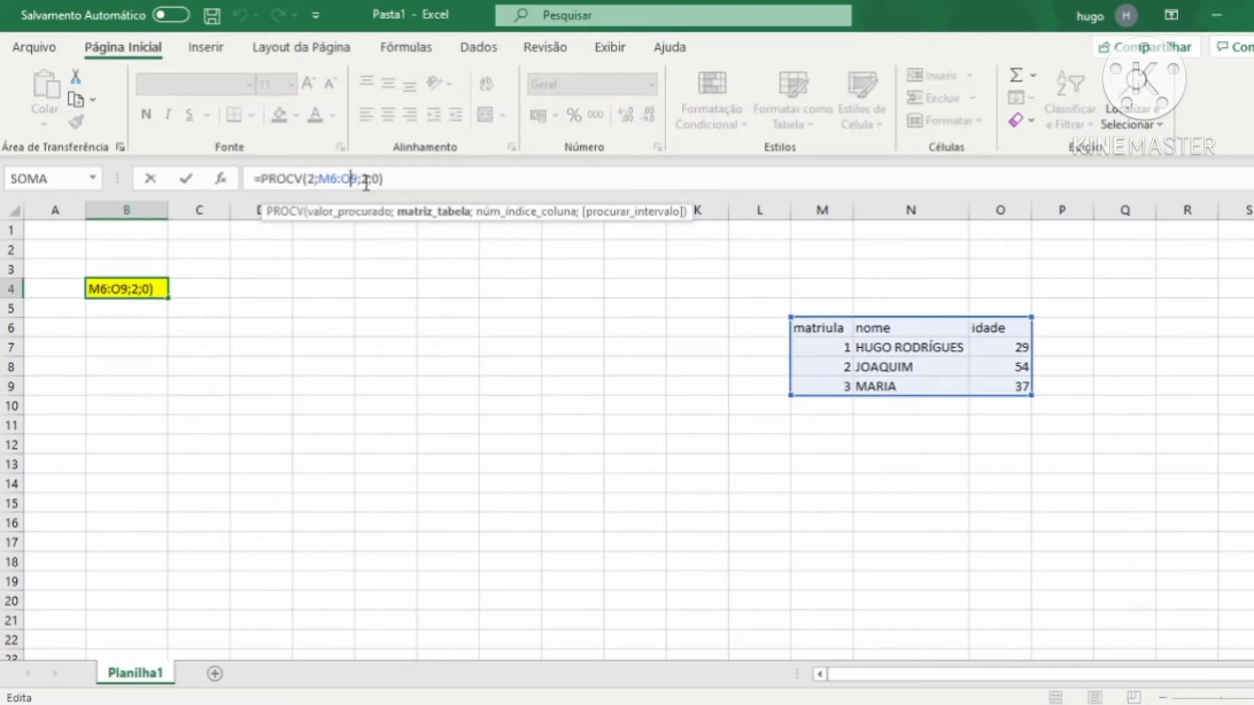
click(363, 179)
click(305, 179)
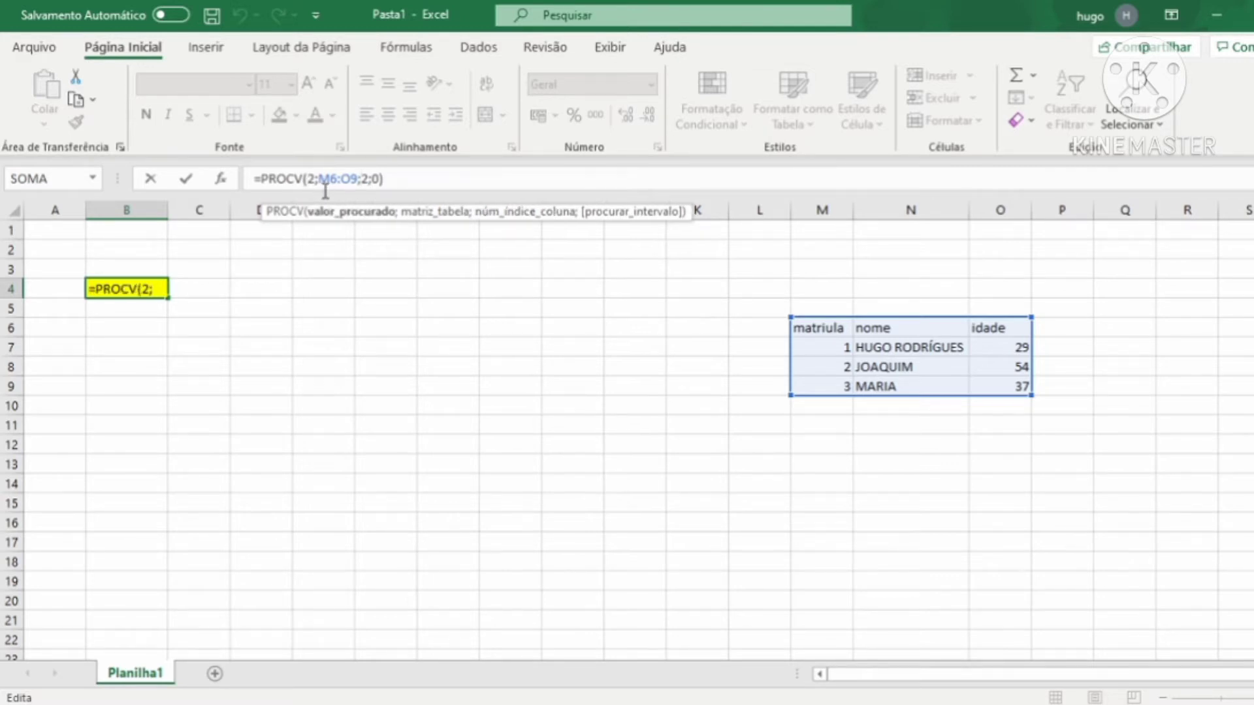
click(362, 178)
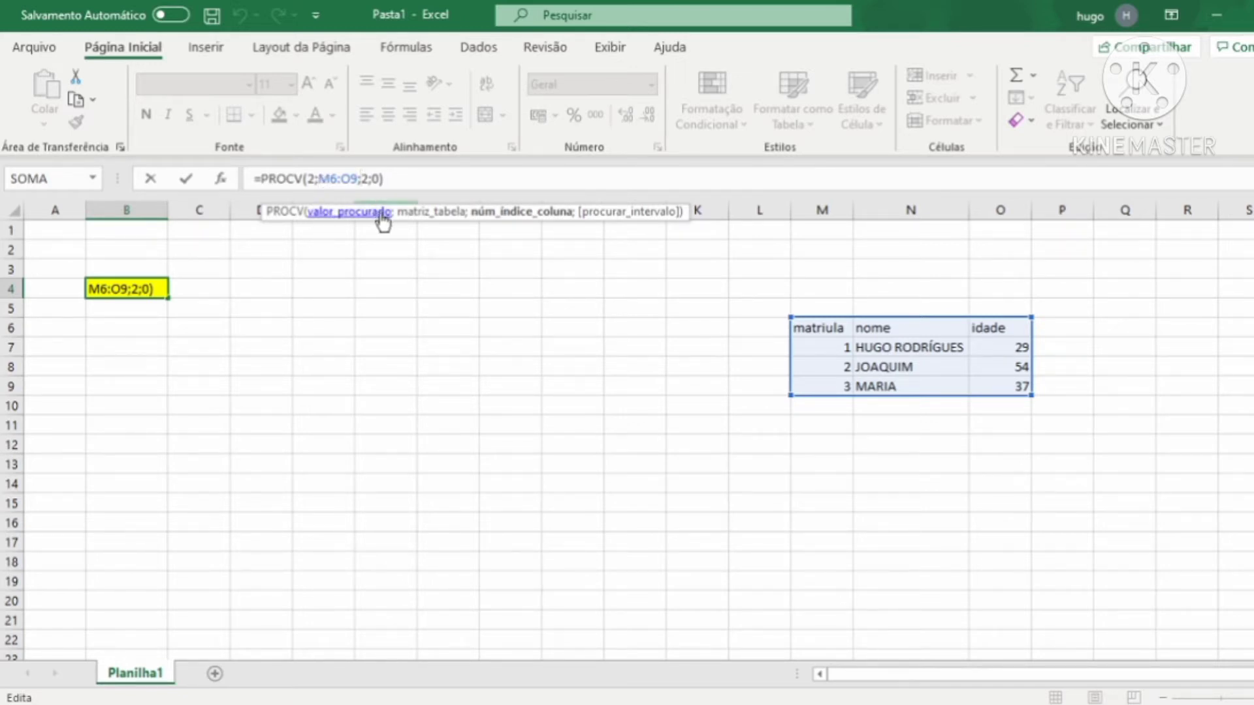
key(ctrl+Return)
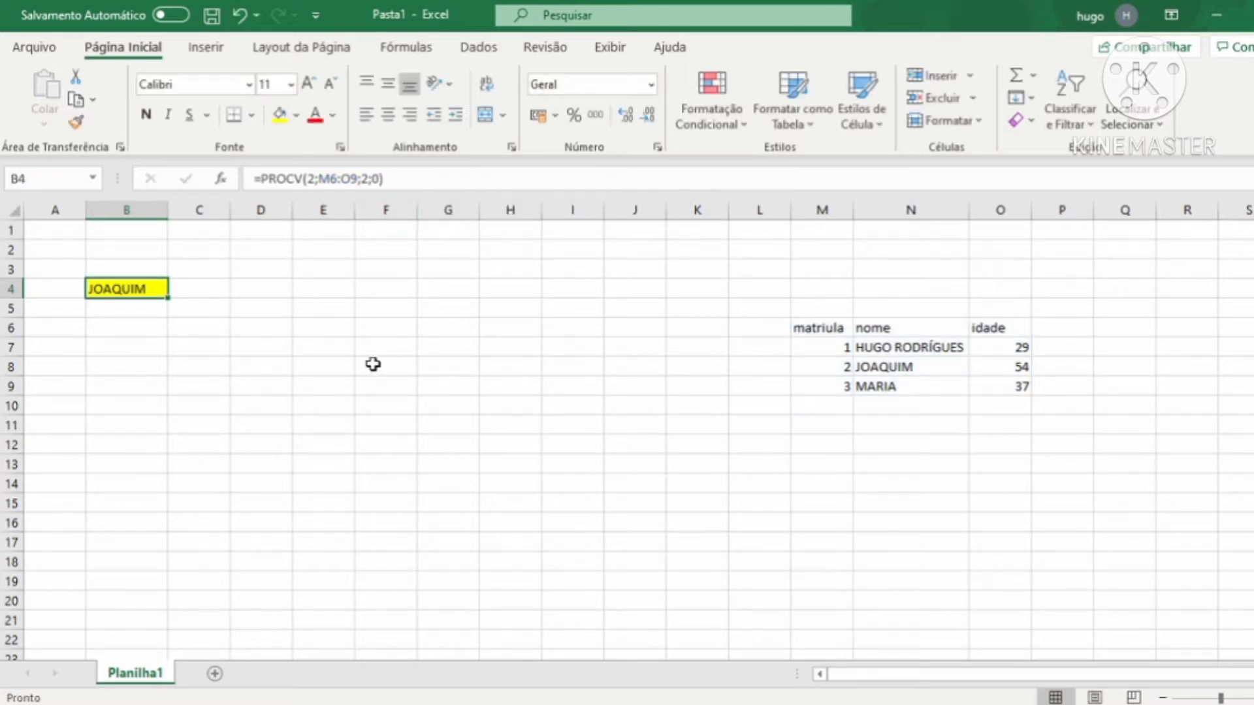
- Click around the sheet, then reopen B4's formula to show its table range
click(144, 364)
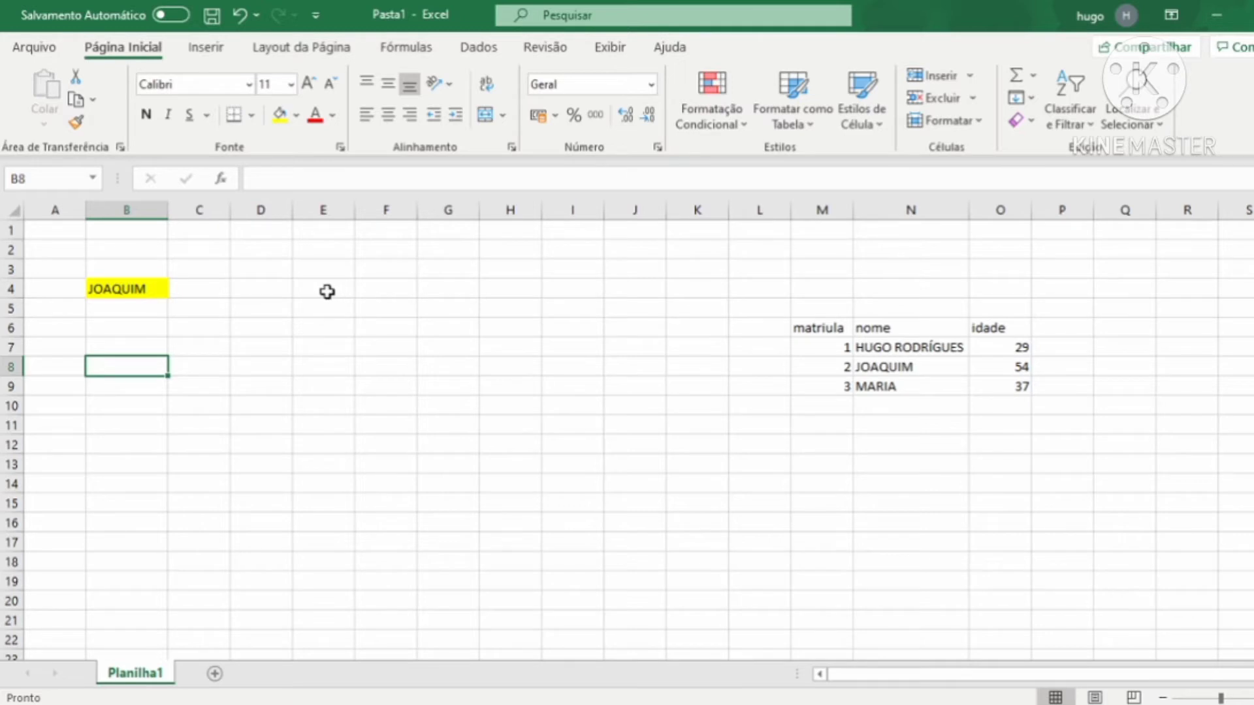
click(327, 291)
click(395, 285)
click(455, 264)
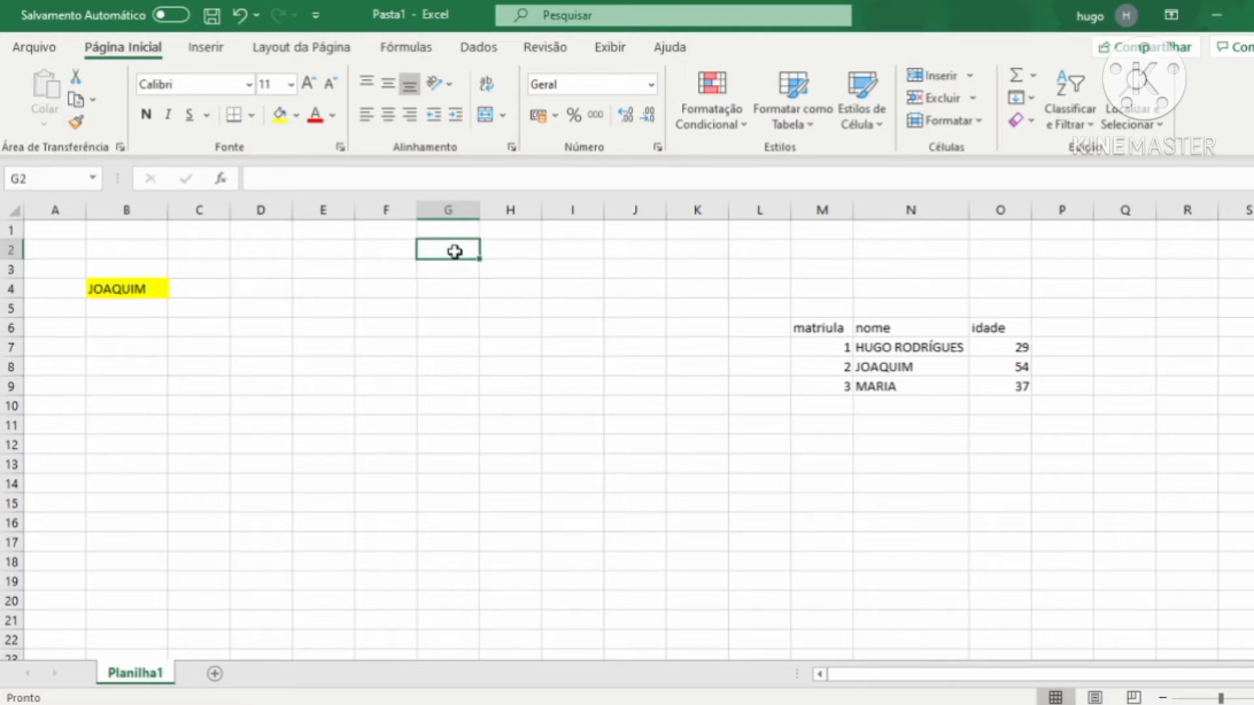
click(399, 277)
click(401, 286)
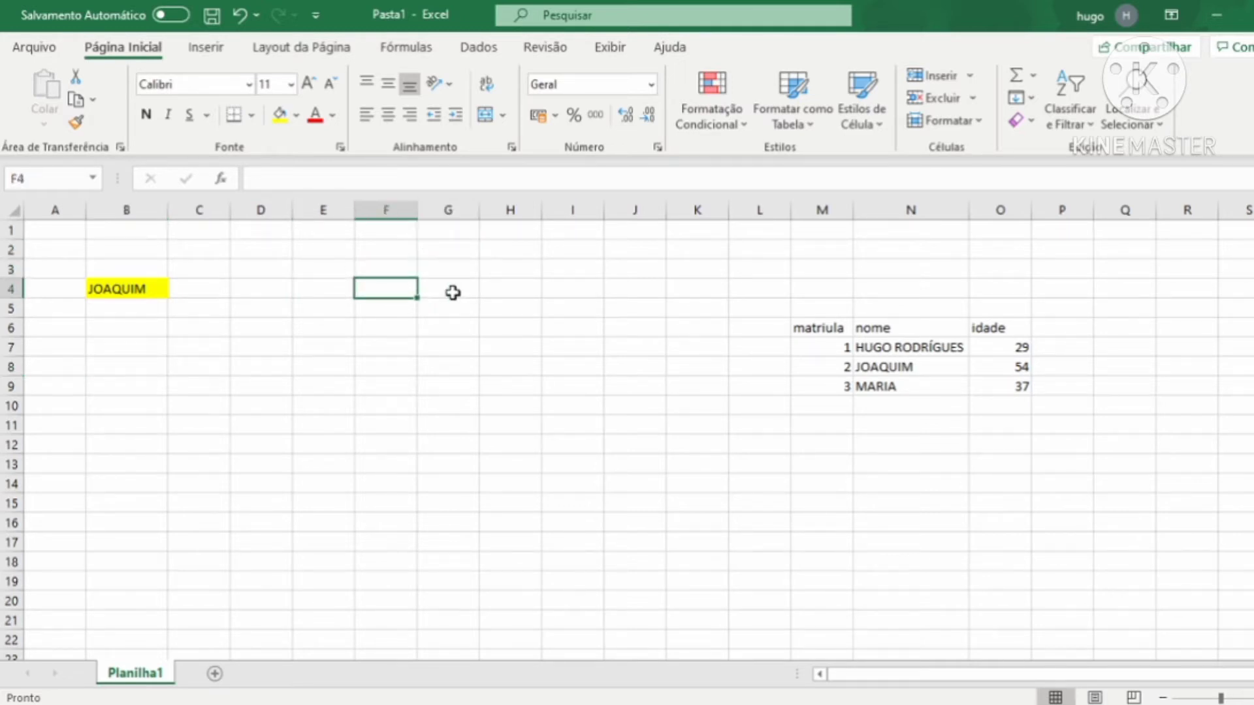
click(453, 294)
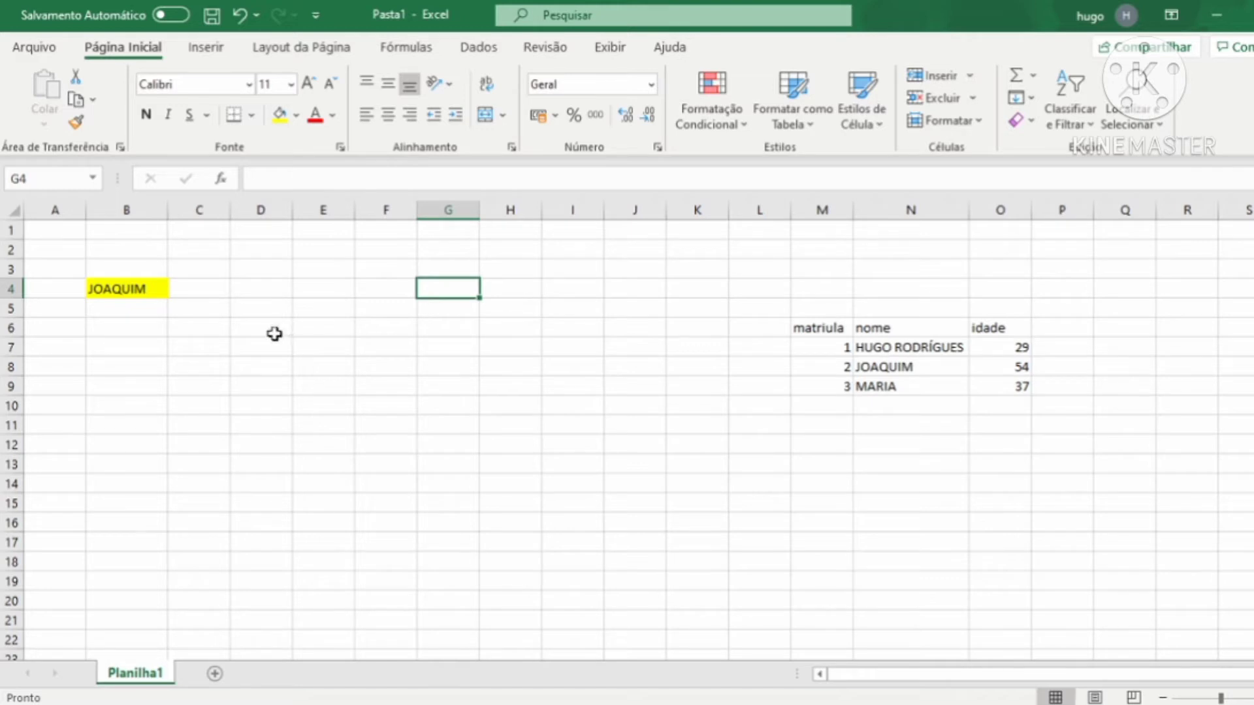
click(154, 291)
click(333, 180)
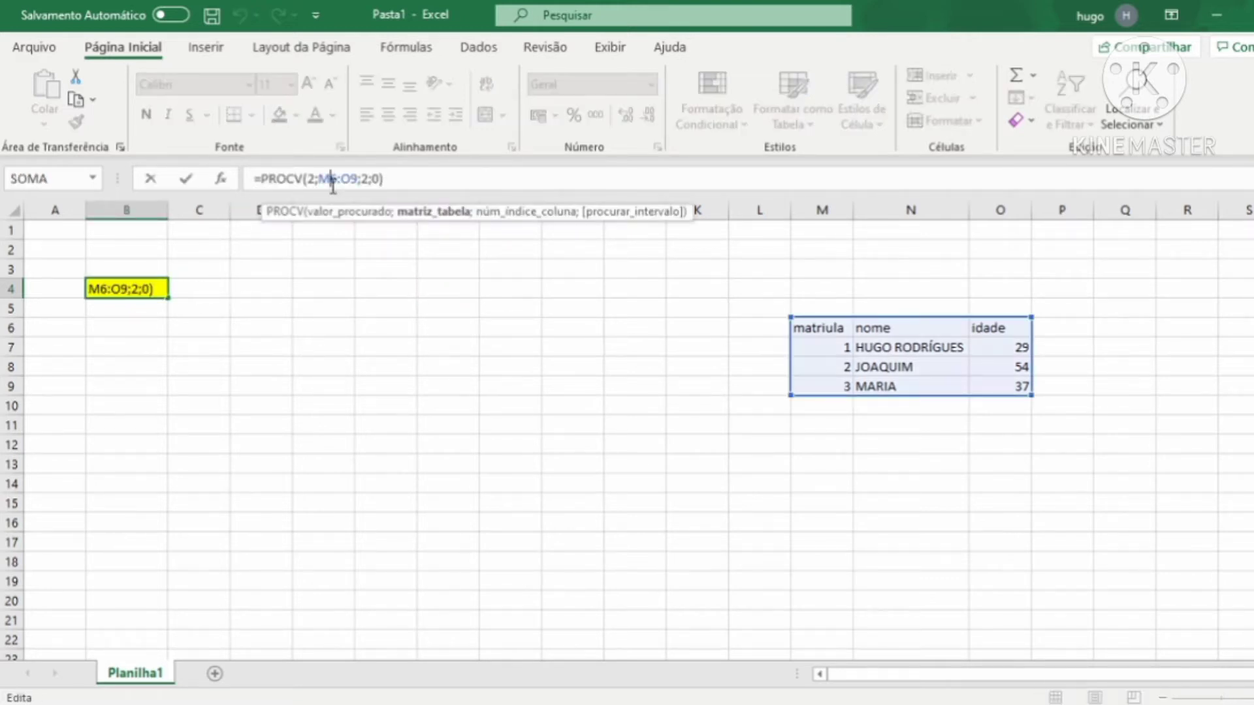
- Label E4 'VALOR PROCURADO' and auto-fit column E to the label
key(Escape)
click(333, 294)
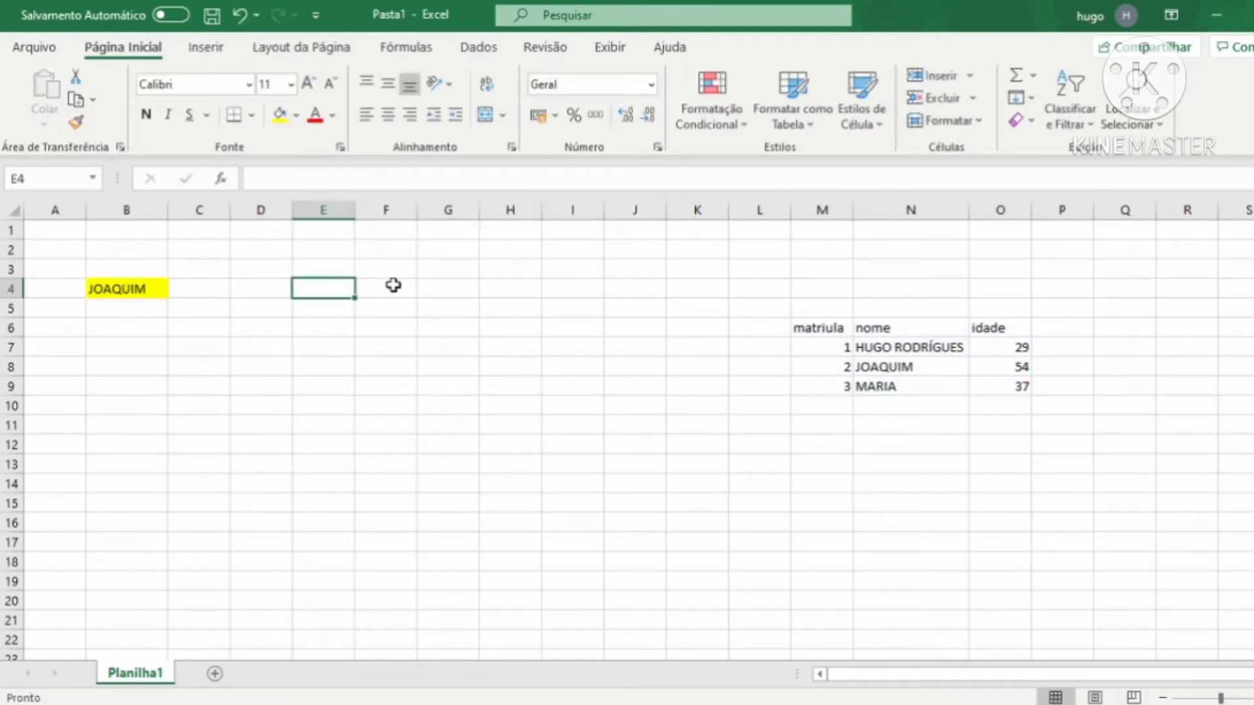
text(VALOR)
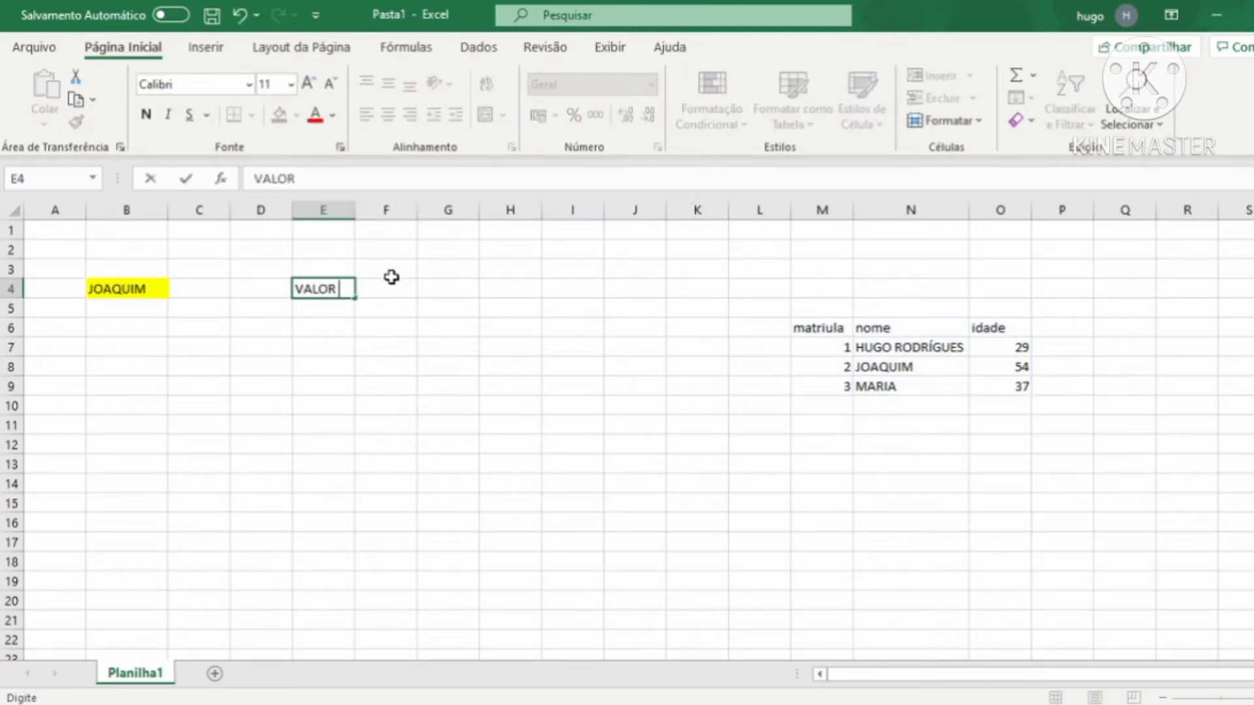
text( PROCURADO)
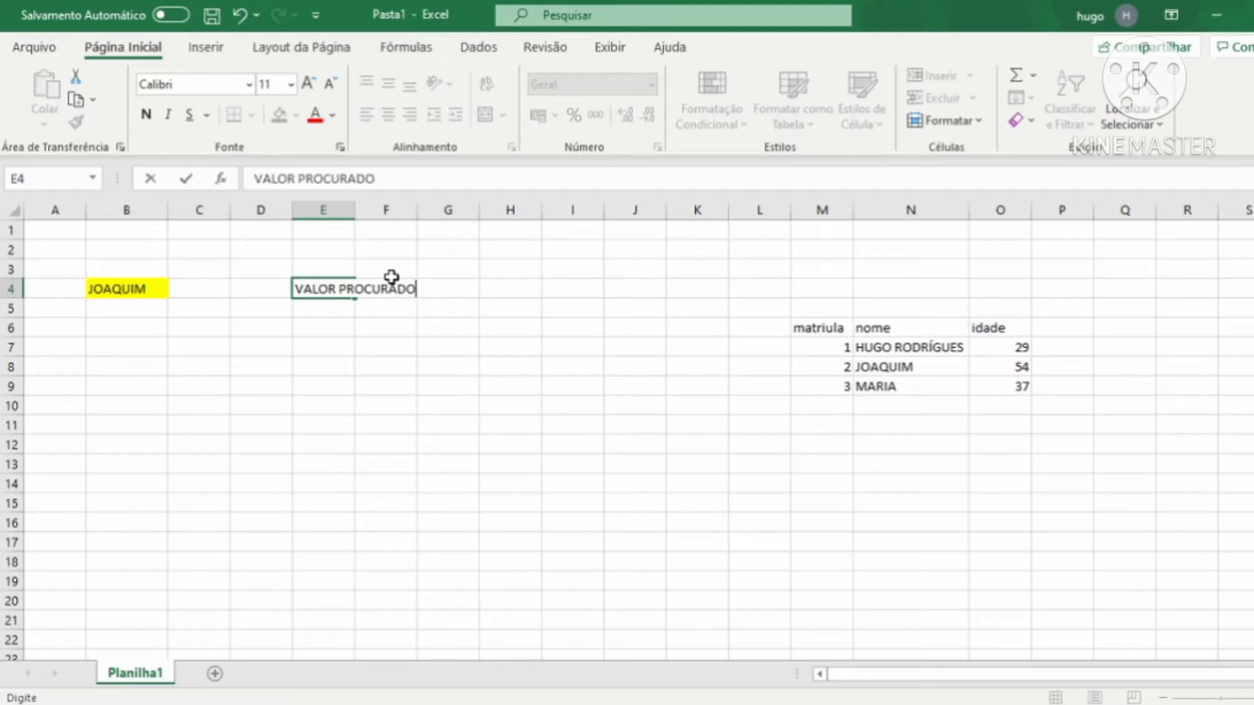
key(Return)
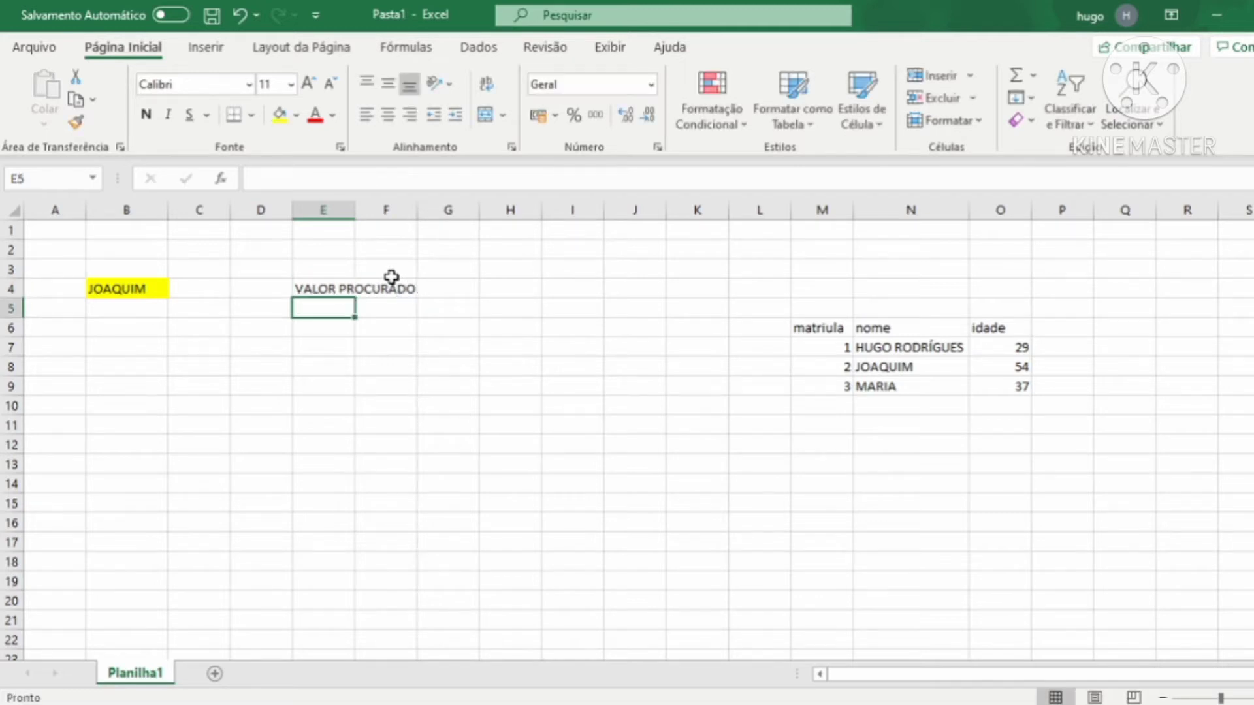
double_click(355, 213)
- Inspect the column index argument of B4's formula, leaving it unchanged, and return to E4
click(124, 290)
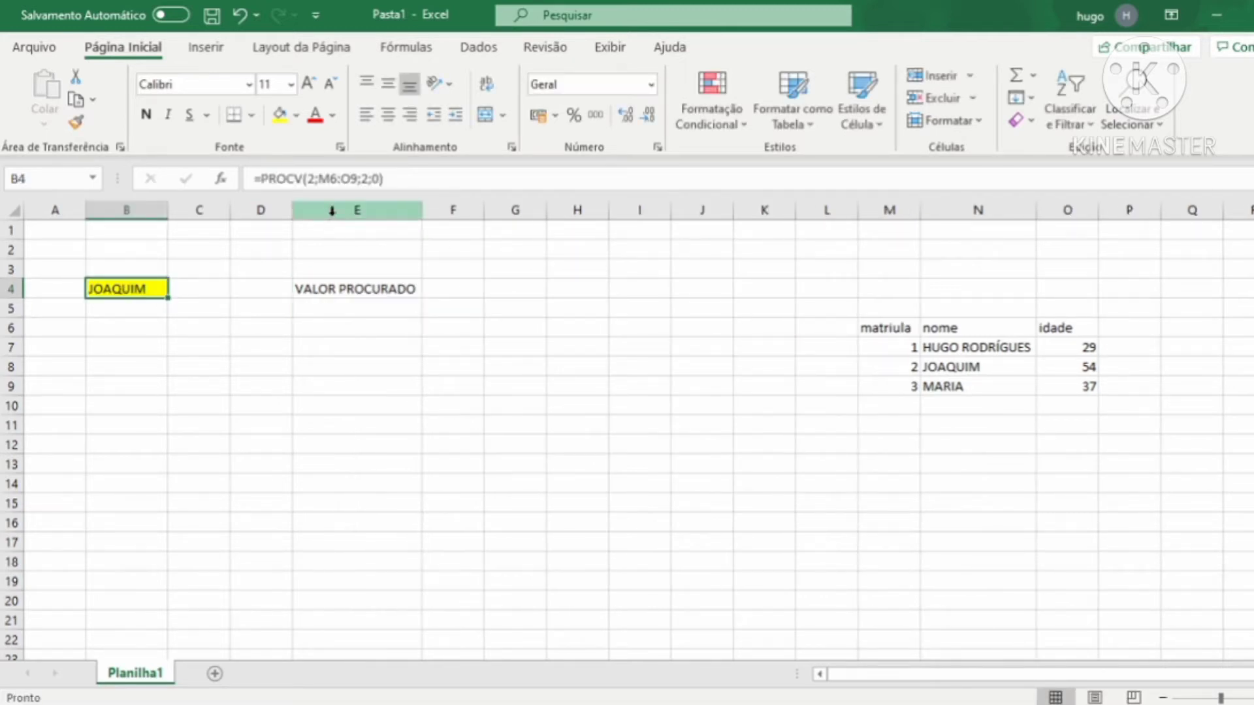
click(333, 185)
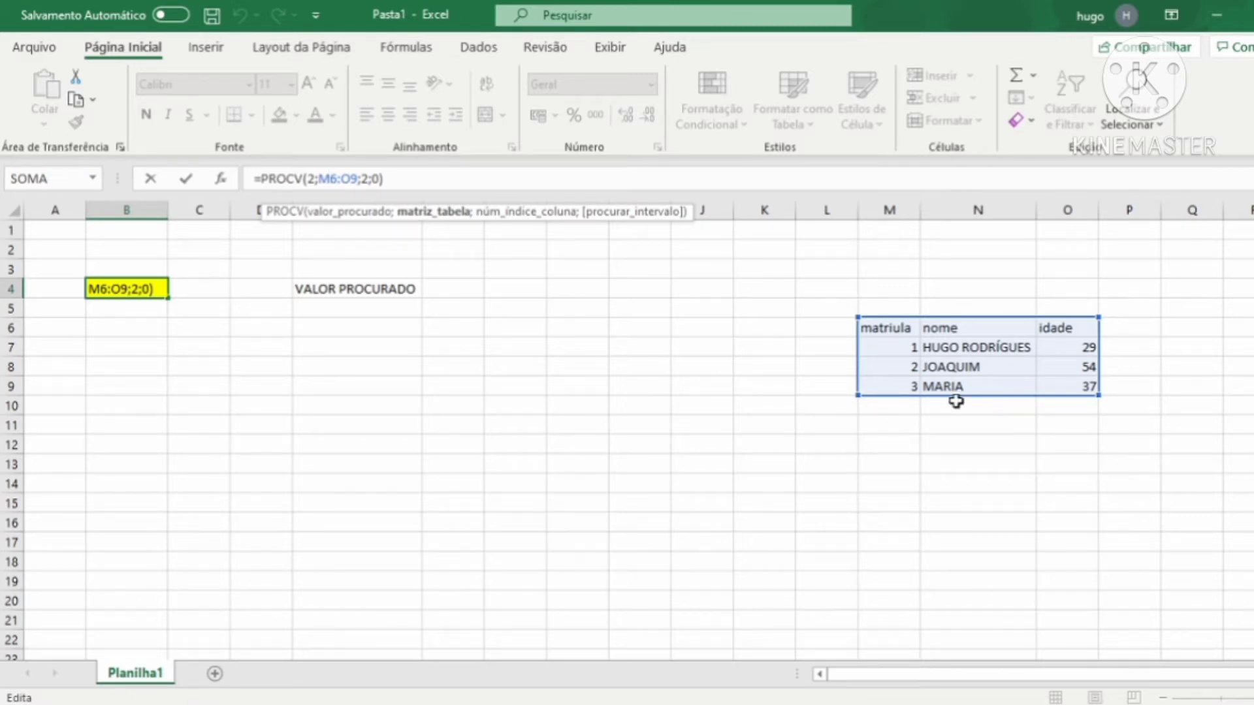
click(369, 176)
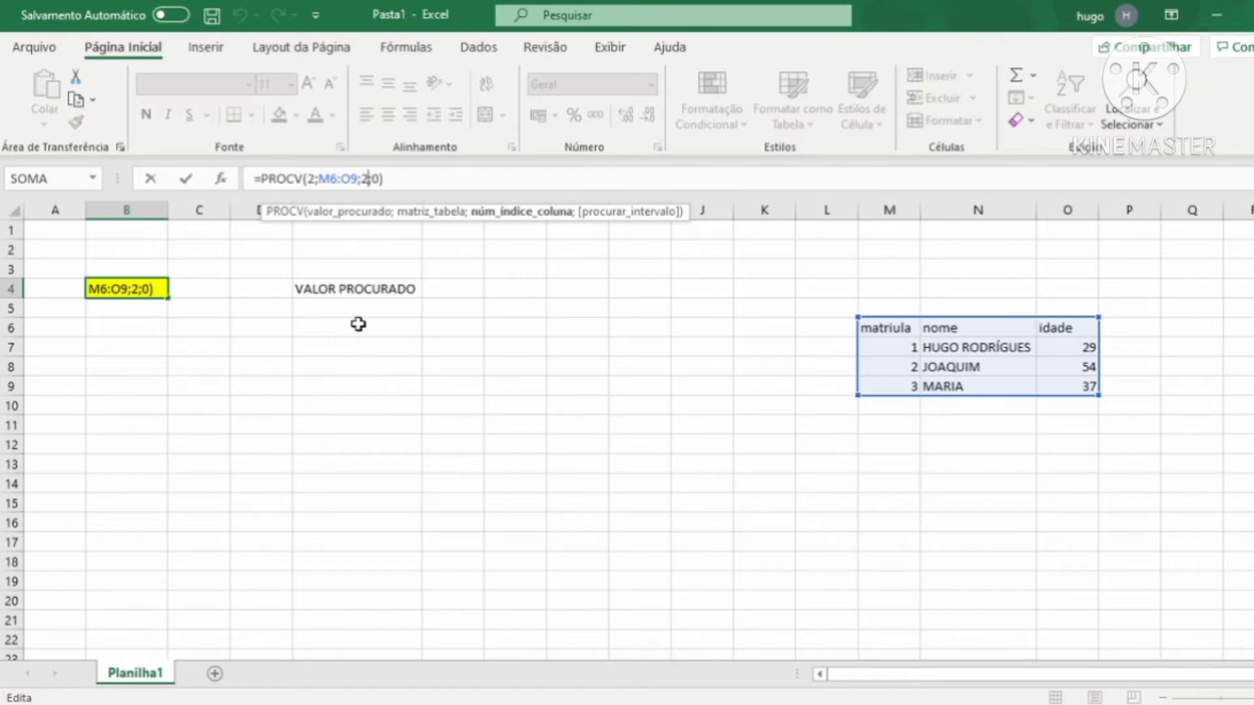
key(ctrl+Return)
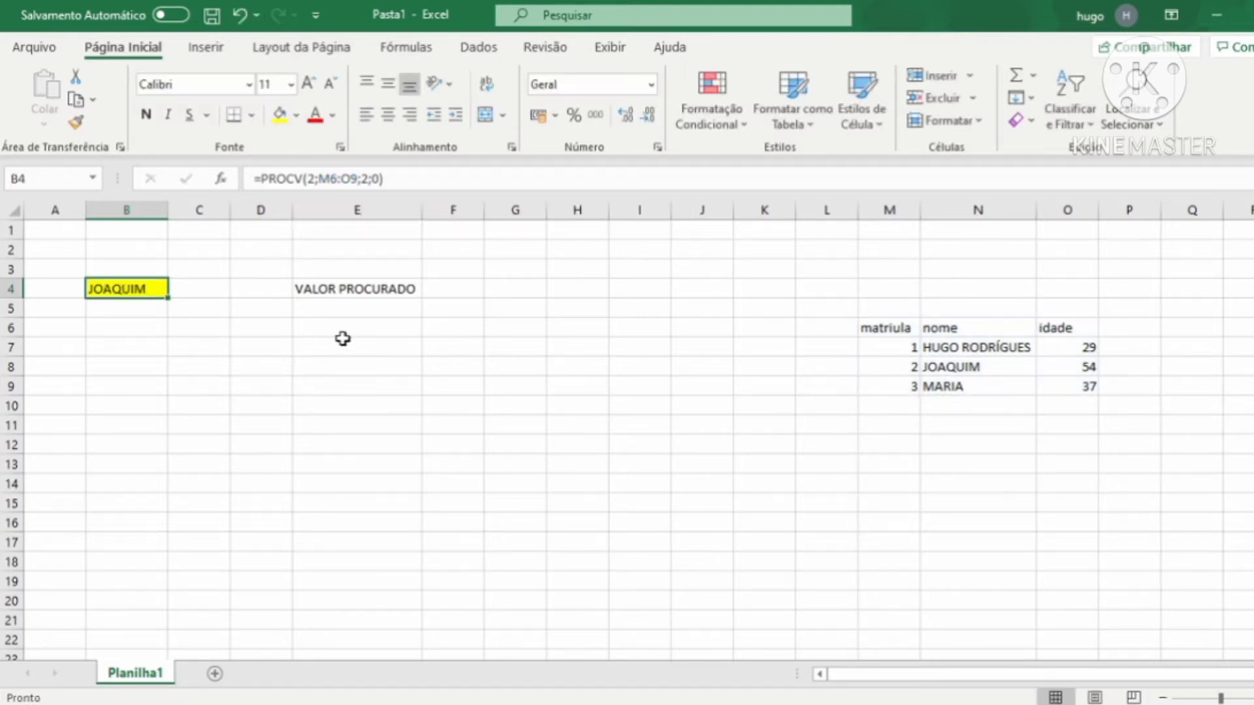
click(352, 291)
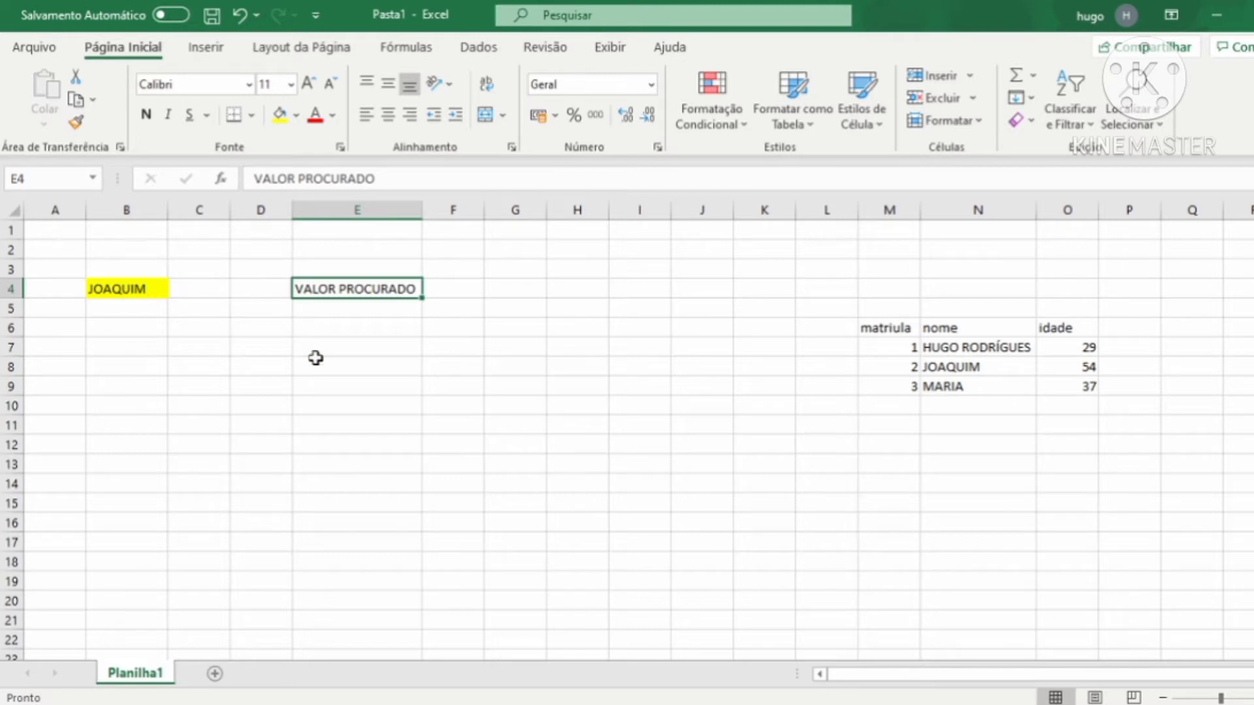
- Use F4 for matrícula 3 and try a PROCV in E8 referencing F4, comparing with B4
click(459, 290)
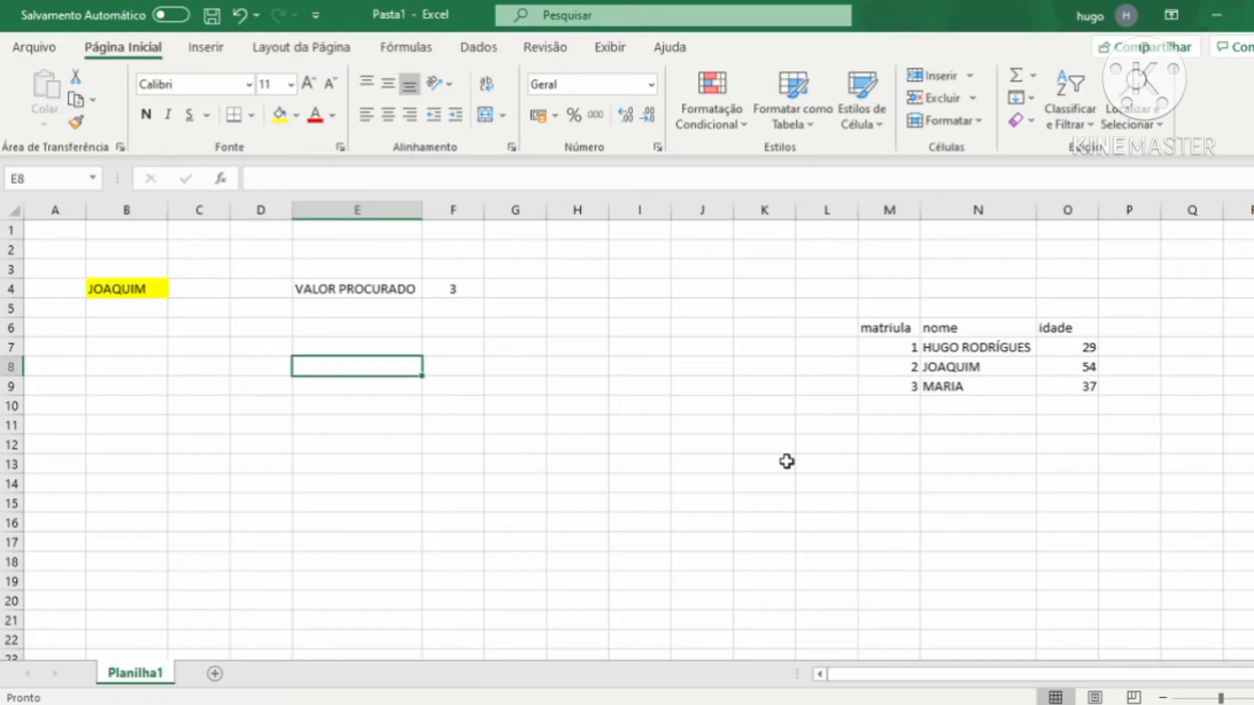
click(126, 288)
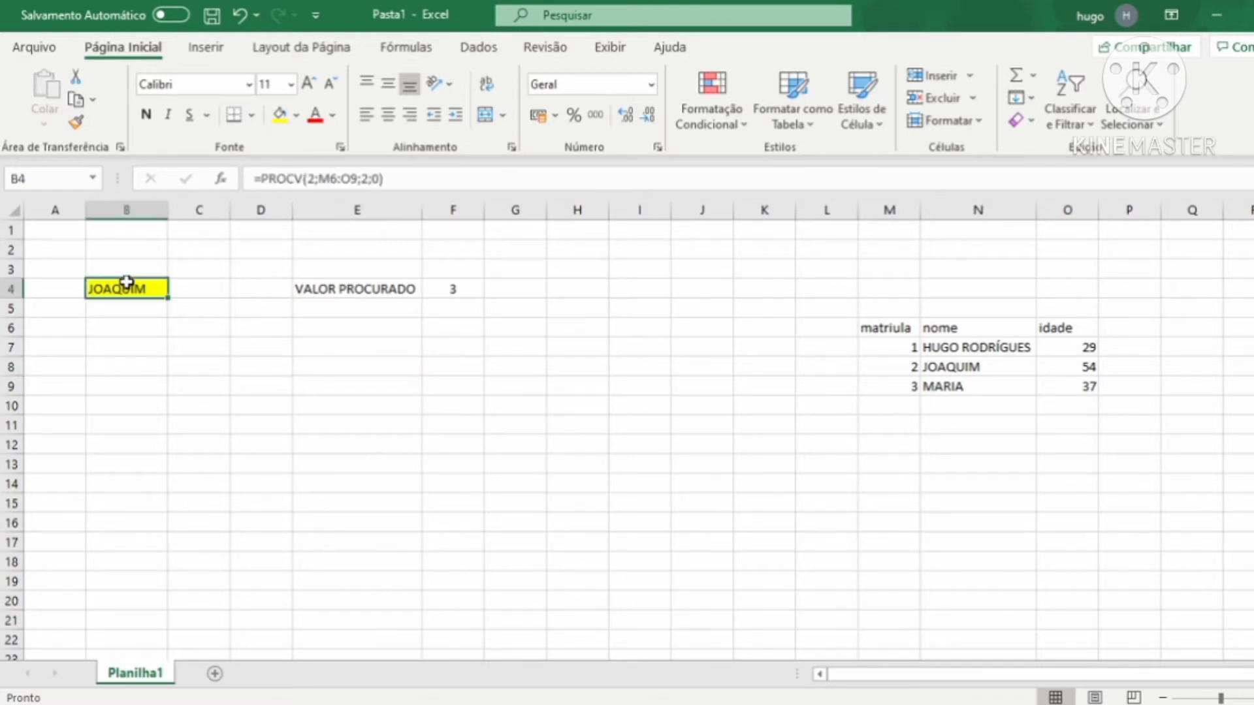
click(376, 360)
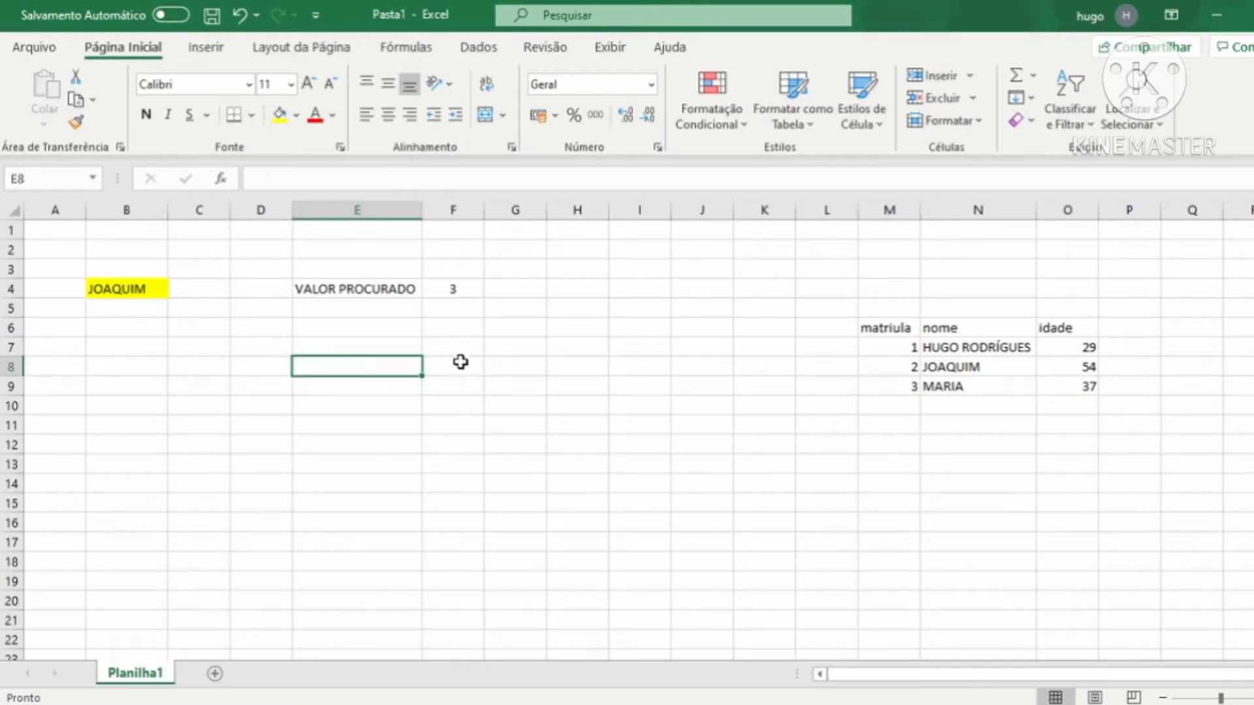
text(=PROCV()
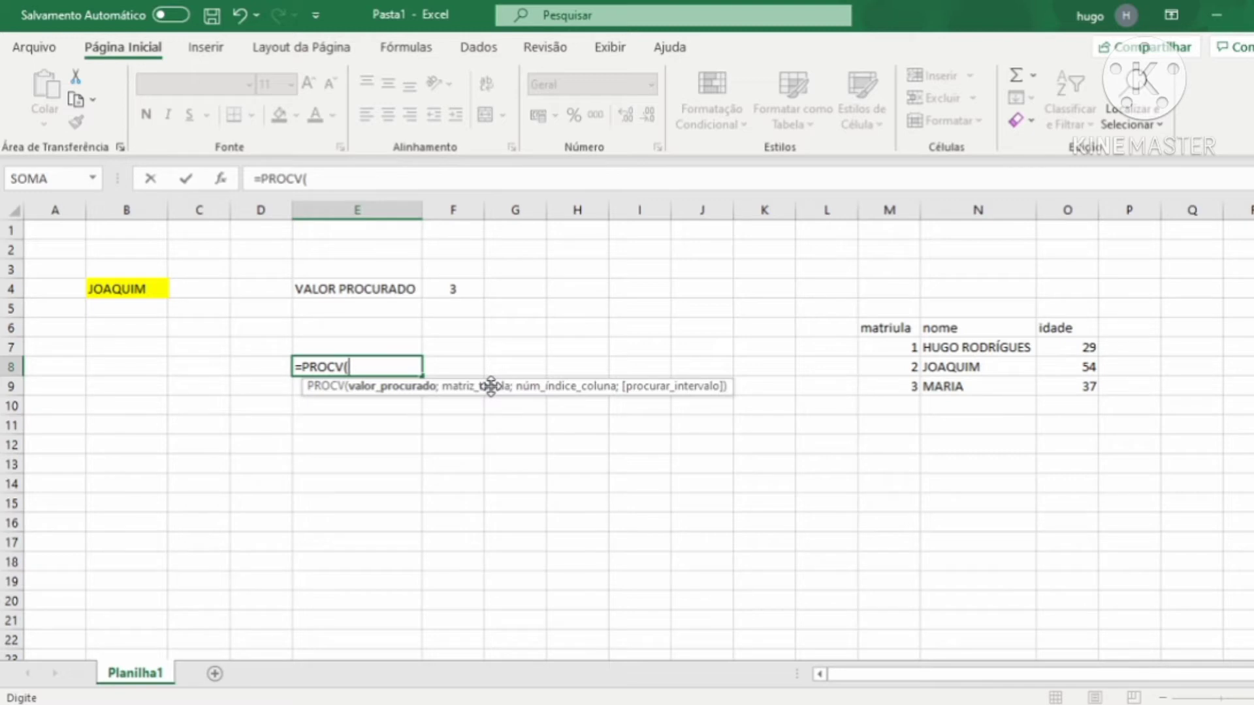
click(457, 287)
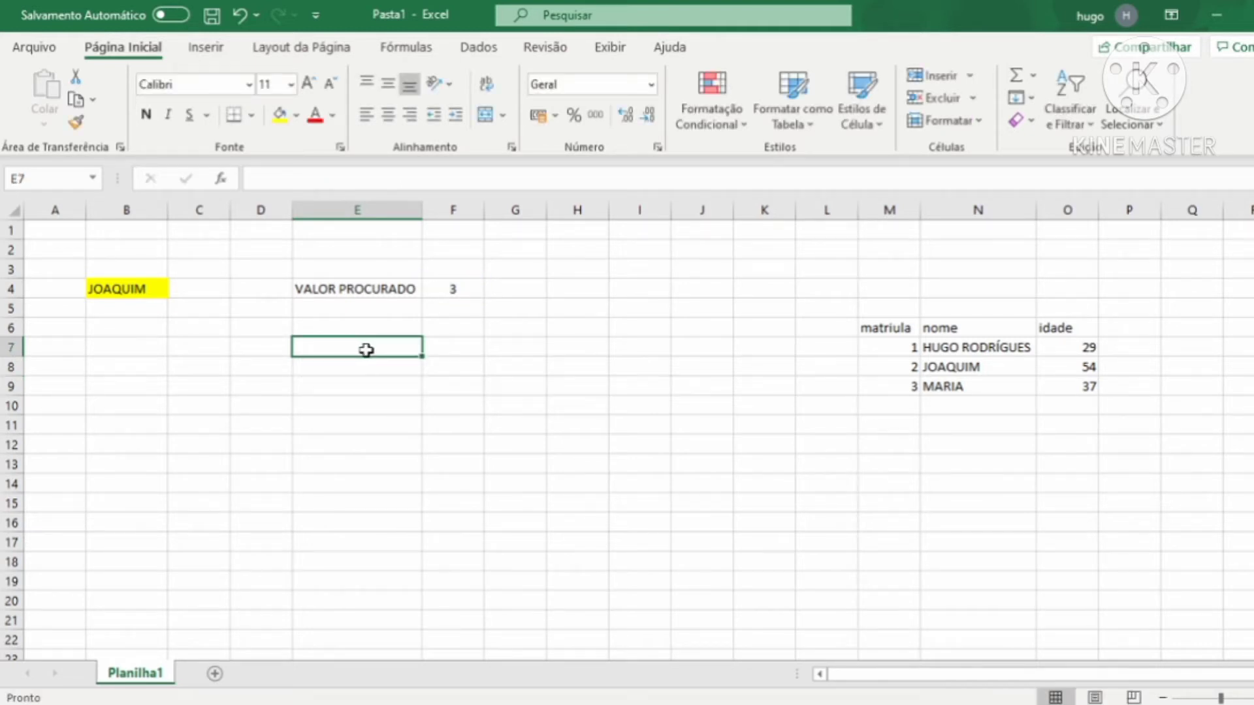
click(151, 288)
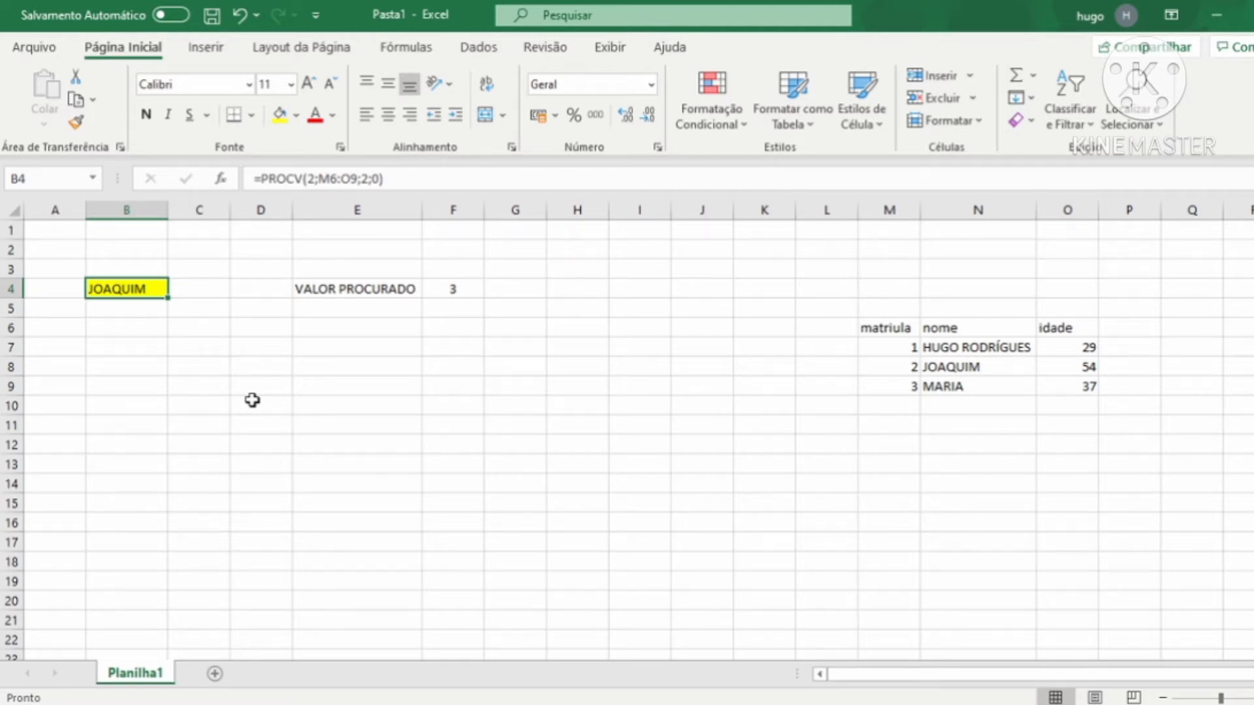
click(372, 348)
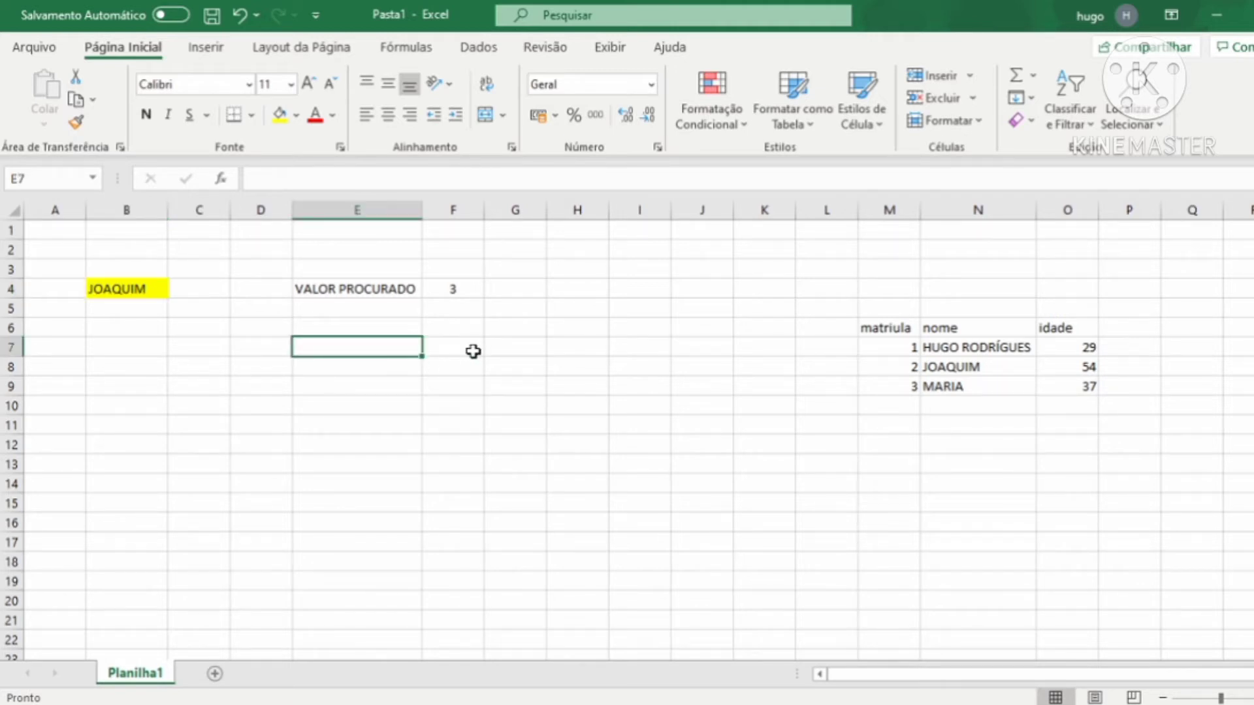
- Build =PROCV(F4;M6:O9;2;0) in E7 to return the name for F4's matrícula
text(=PROCV()
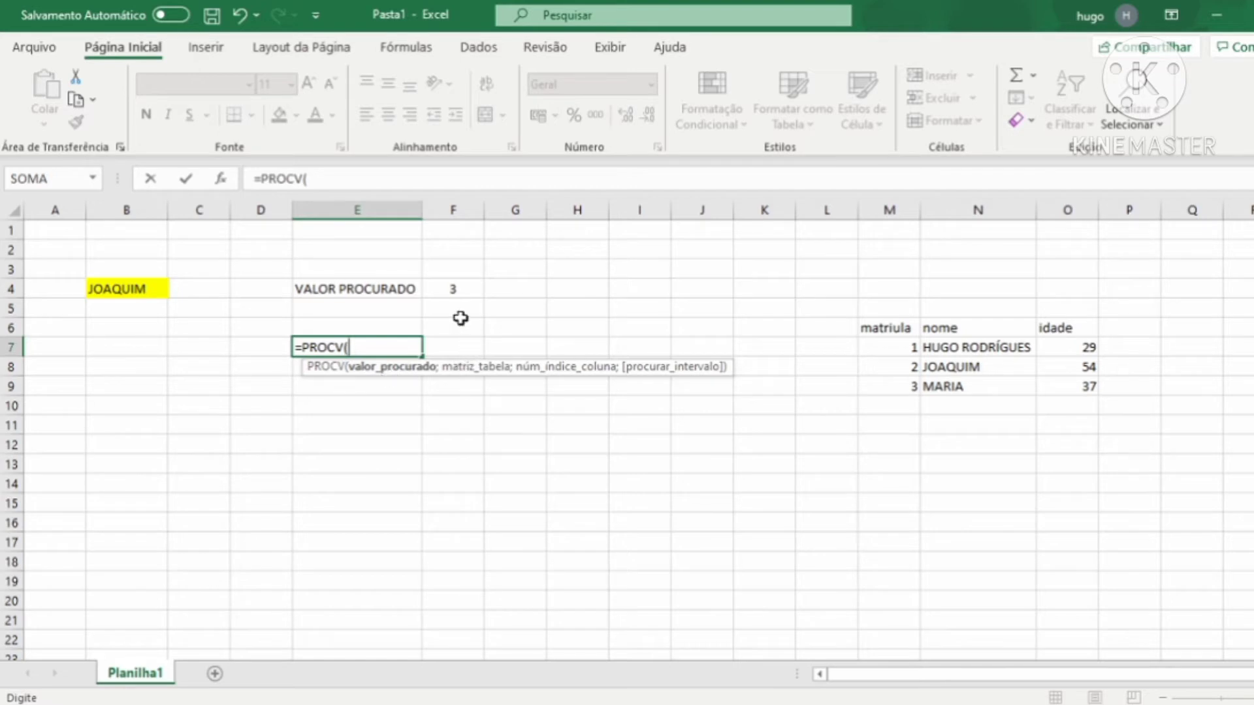
click(452, 291)
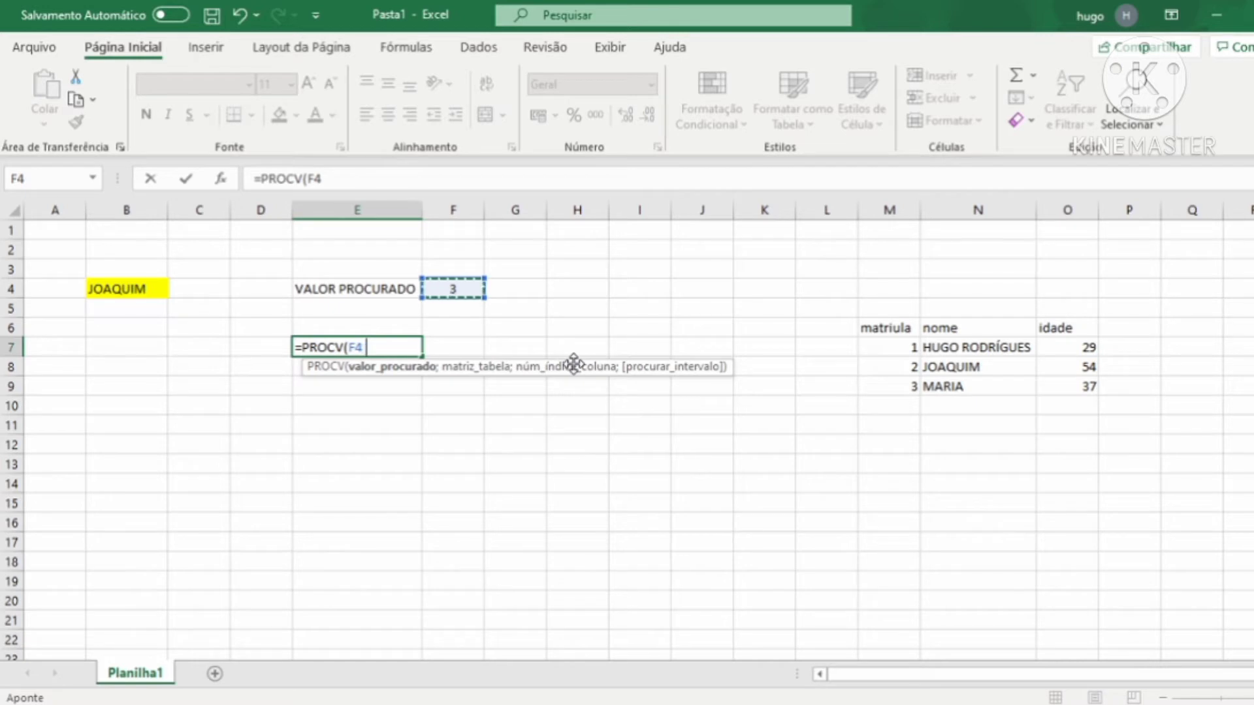
text(;)
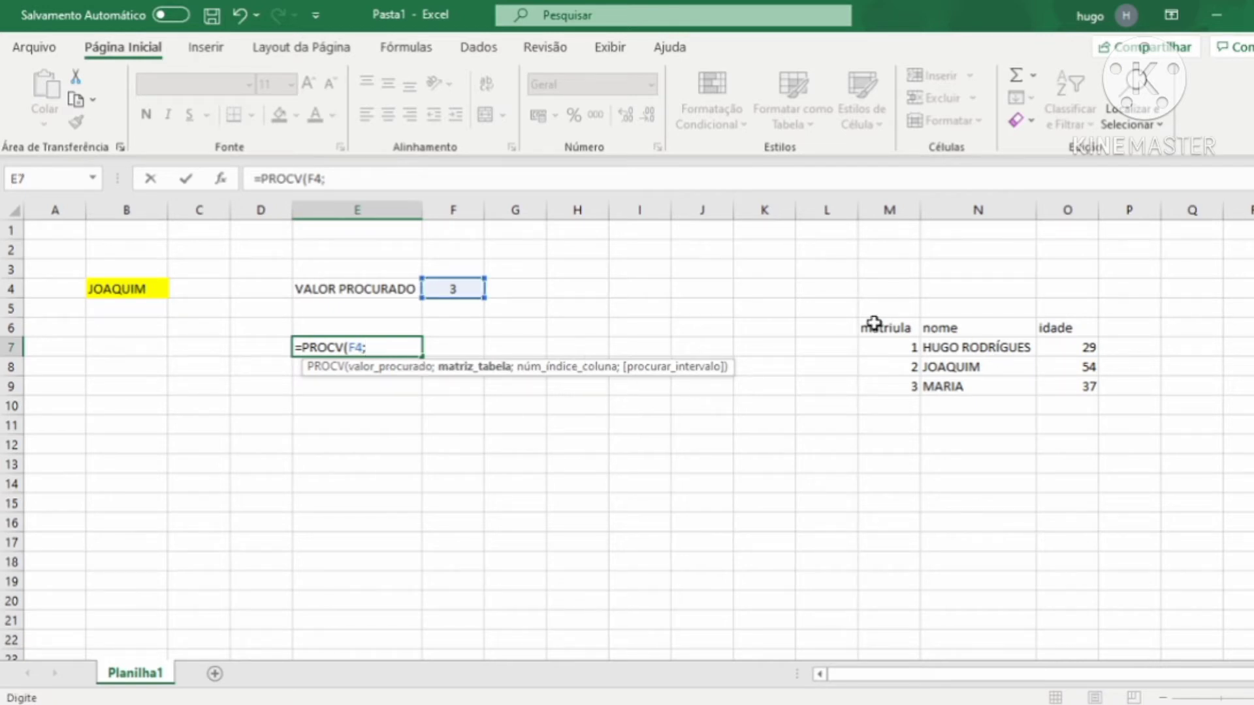
drag(874, 326, 1064, 383)
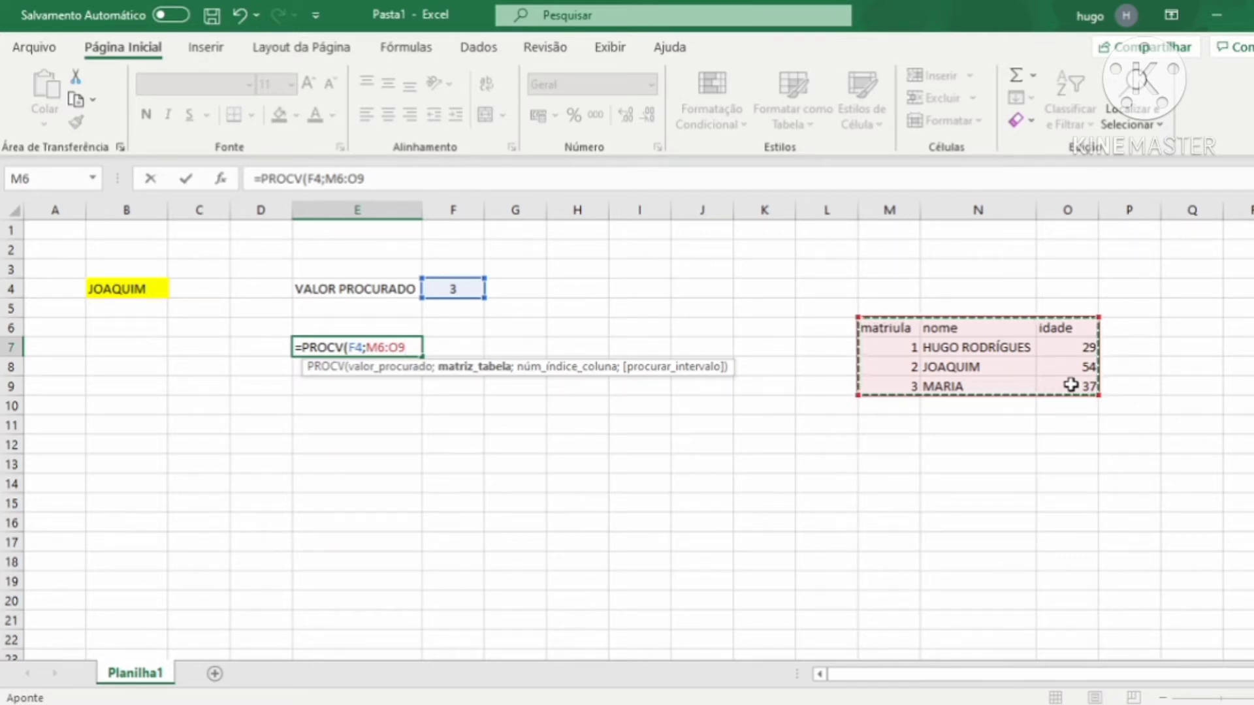
text(;2)
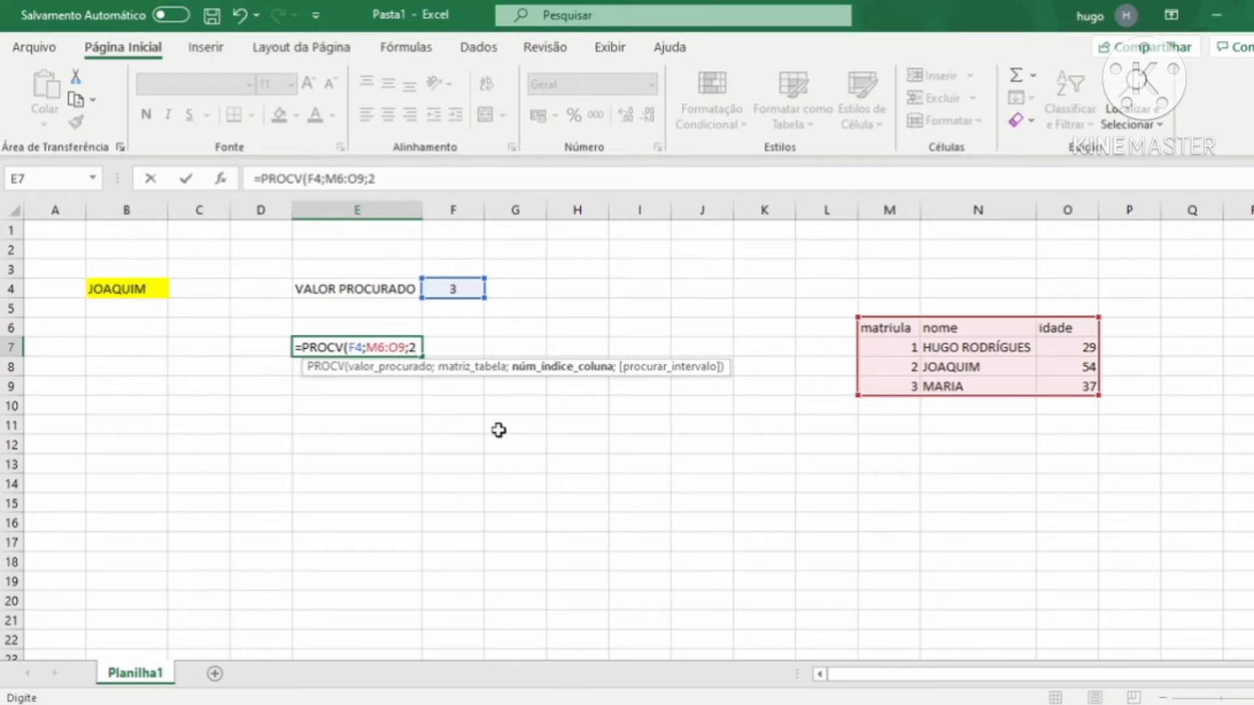
text(;)
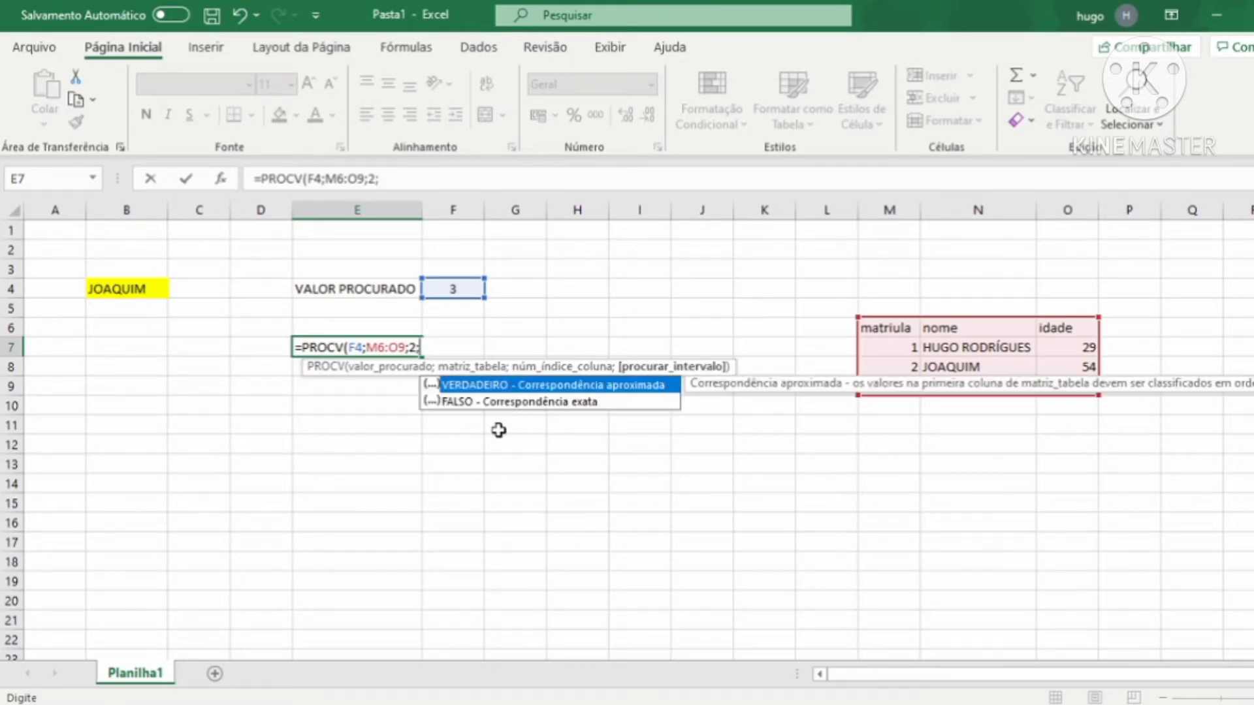
text(0))
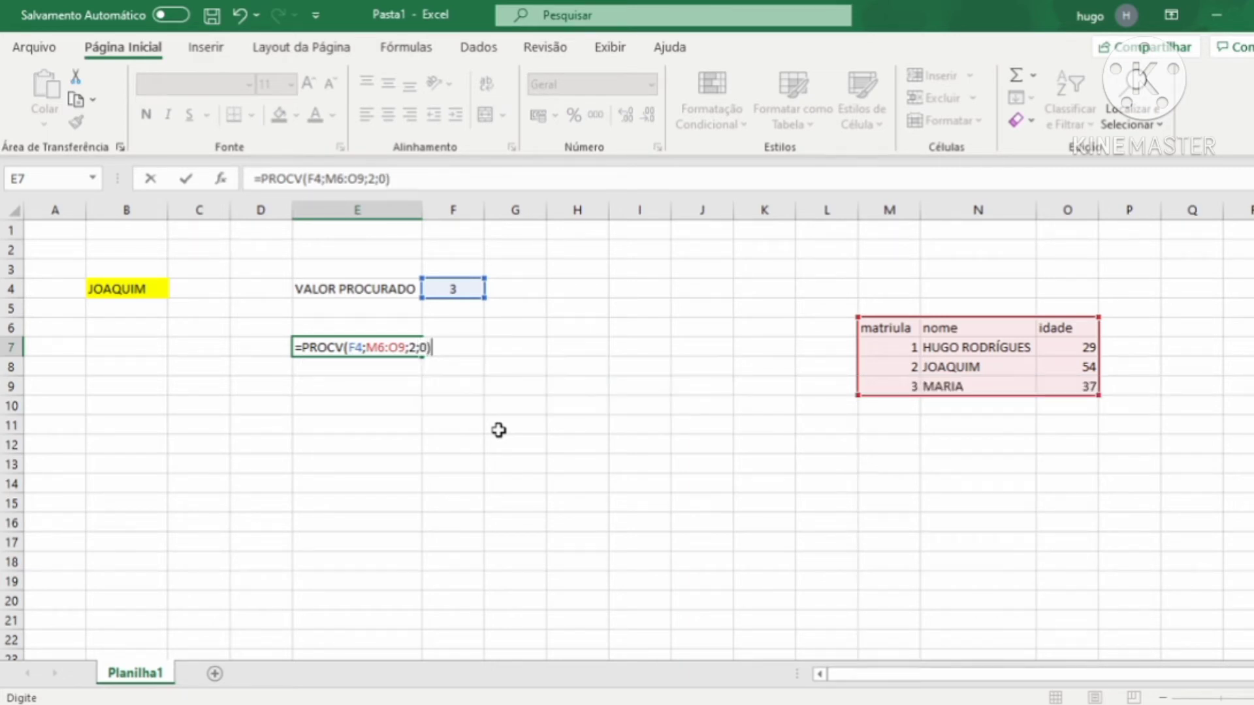
key(Return)
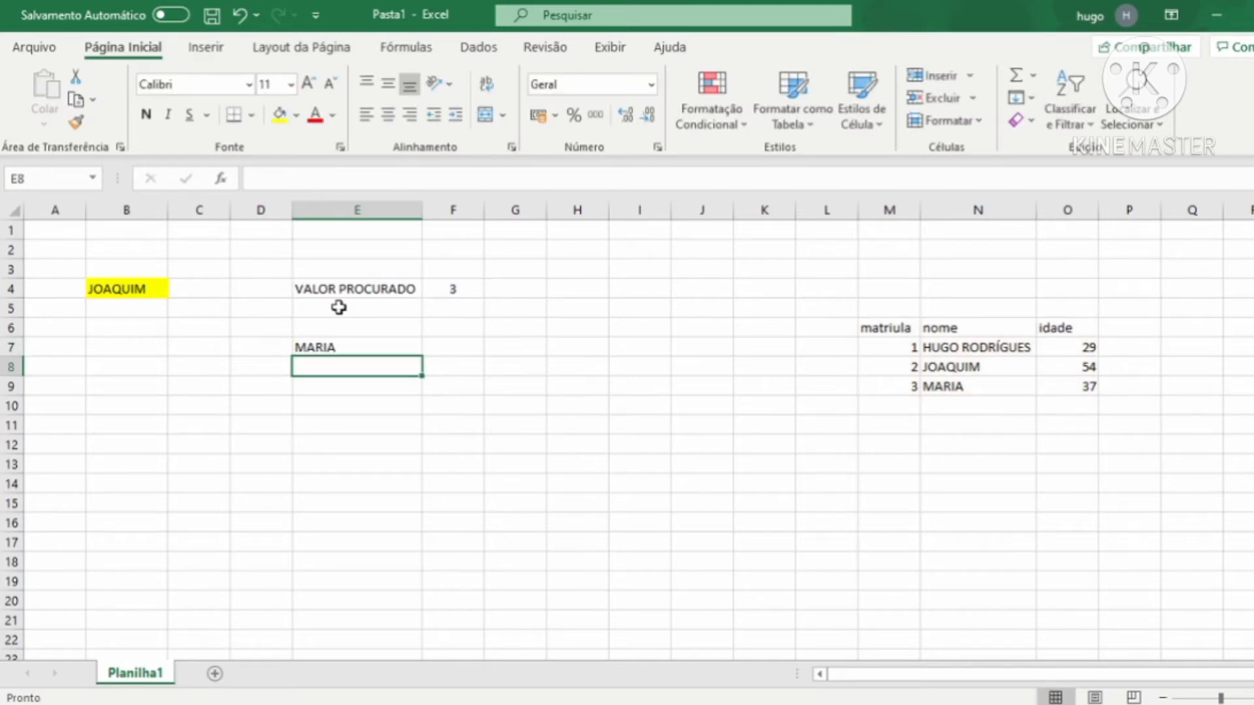
- Compare with B4's formula and move the name lookup from E7 to F5
click(137, 289)
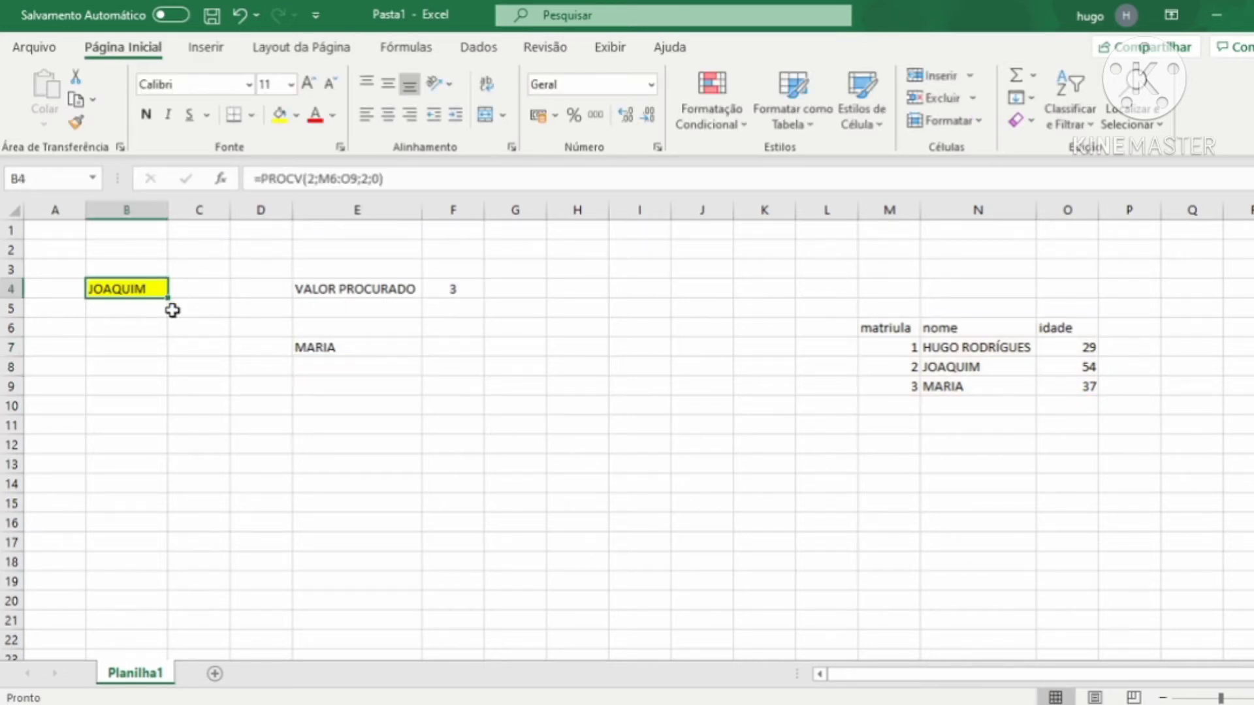
click(323, 346)
click(261, 358)
click(260, 349)
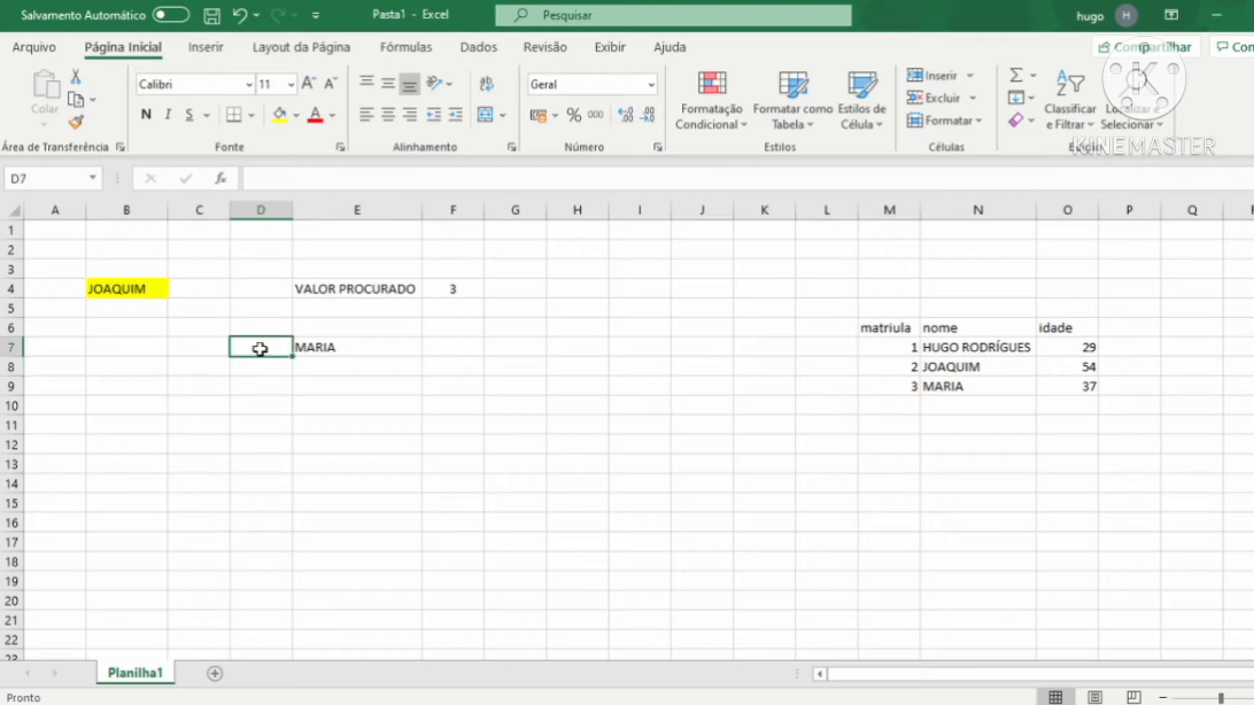
drag(372, 356, 364, 311)
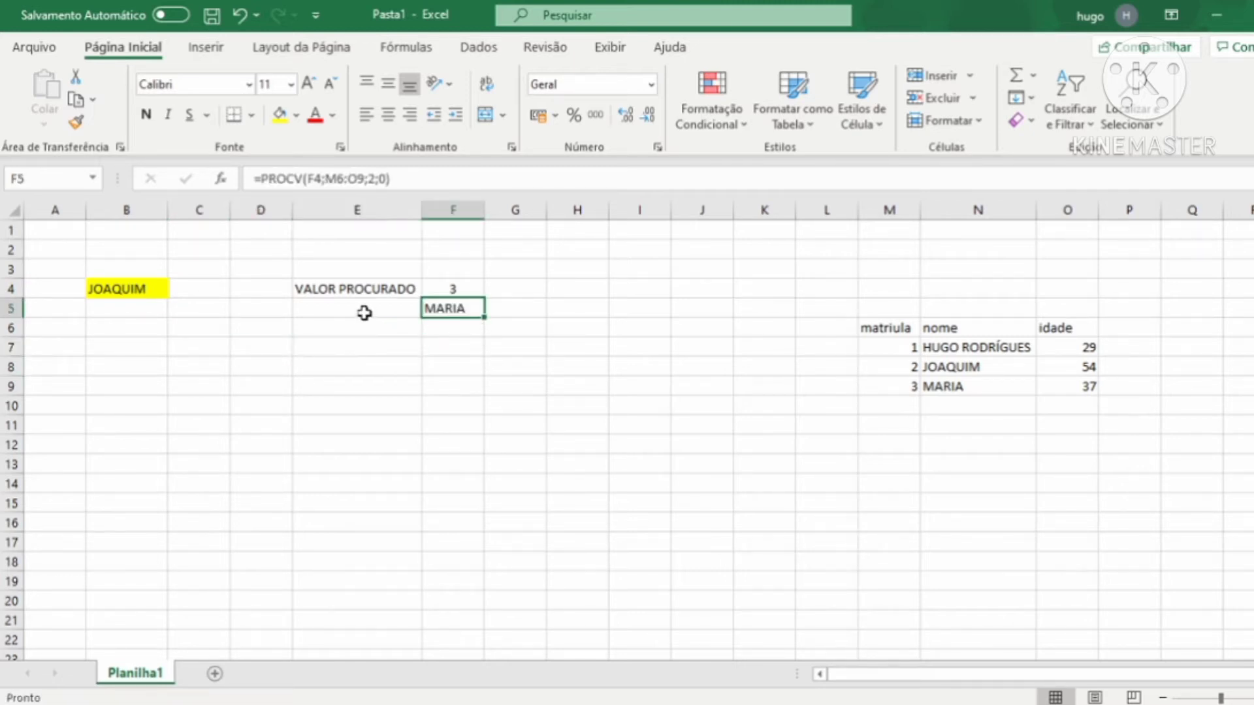
- Label E5 'NOME' beside the name result and check F5's formula against B4's
click(364, 310)
text(NOME)
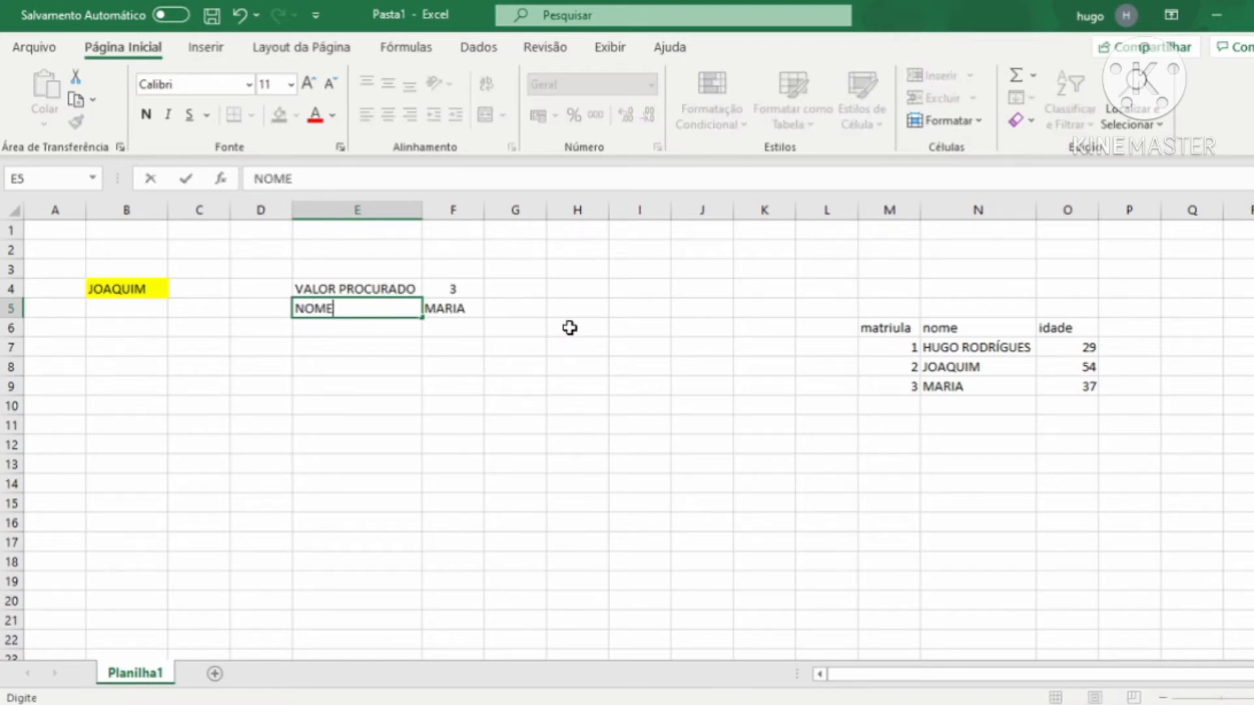
key(Return)
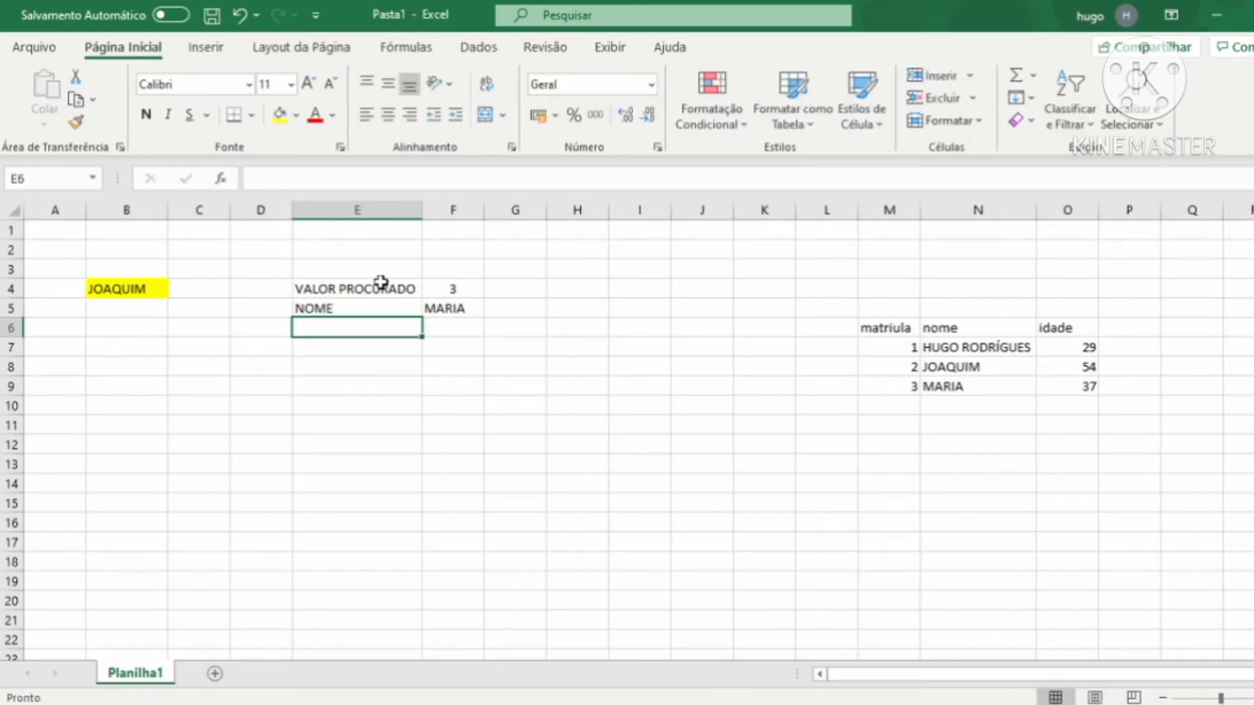
click(468, 308)
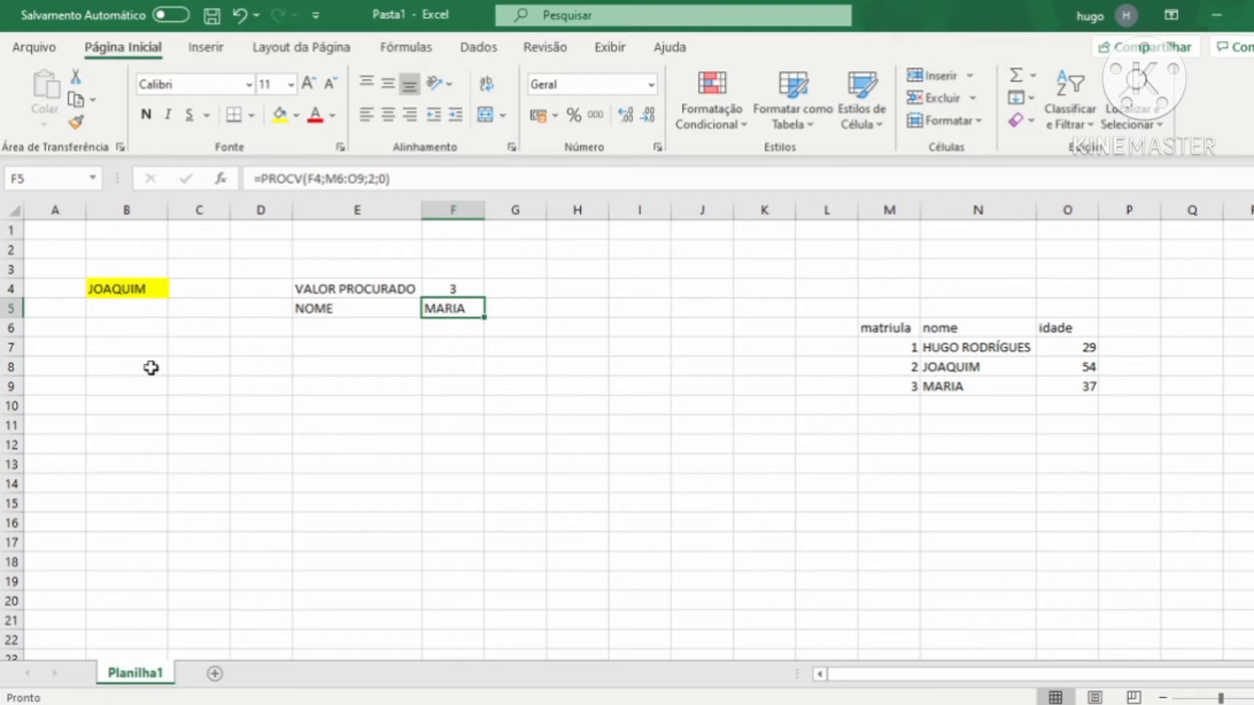
click(137, 287)
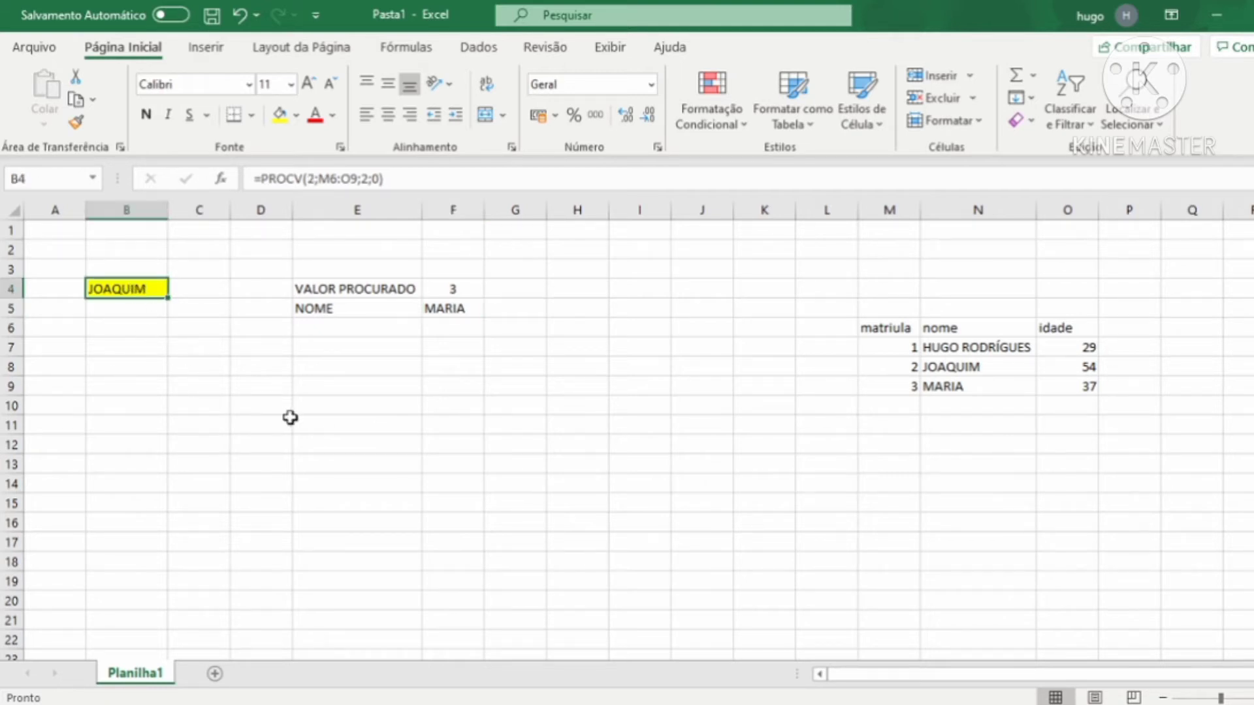
click(450, 292)
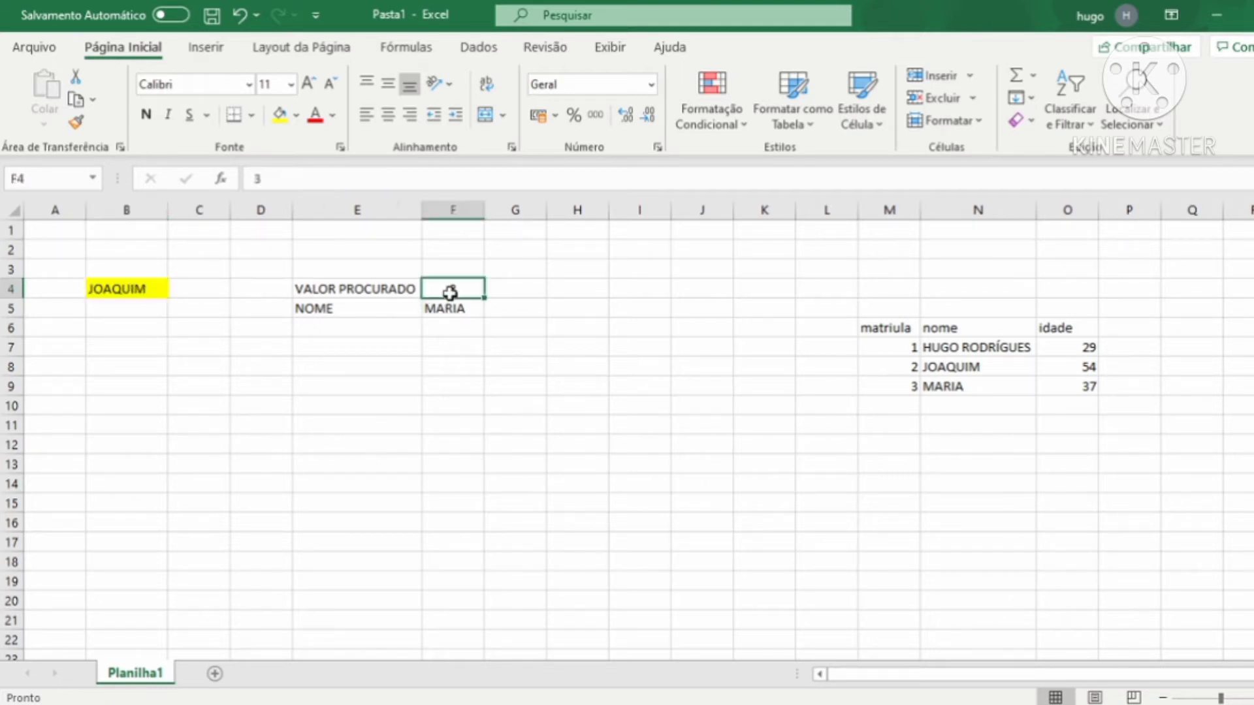
text(1)
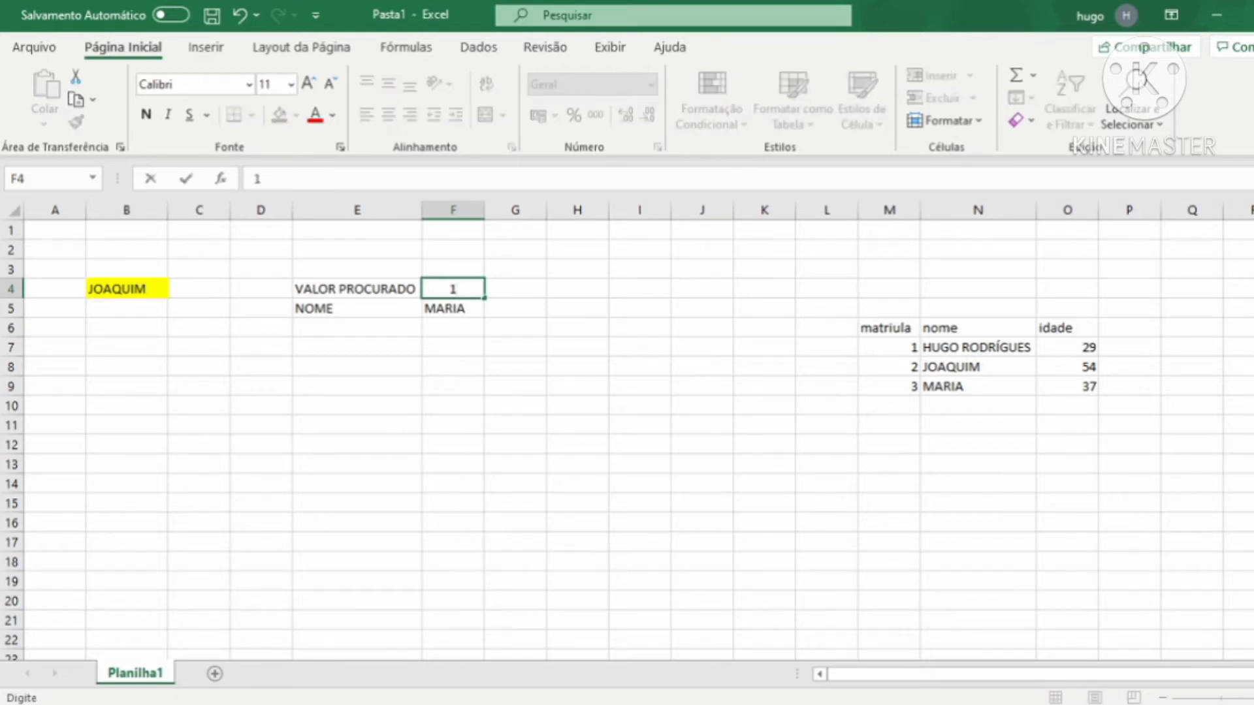
key(Return)
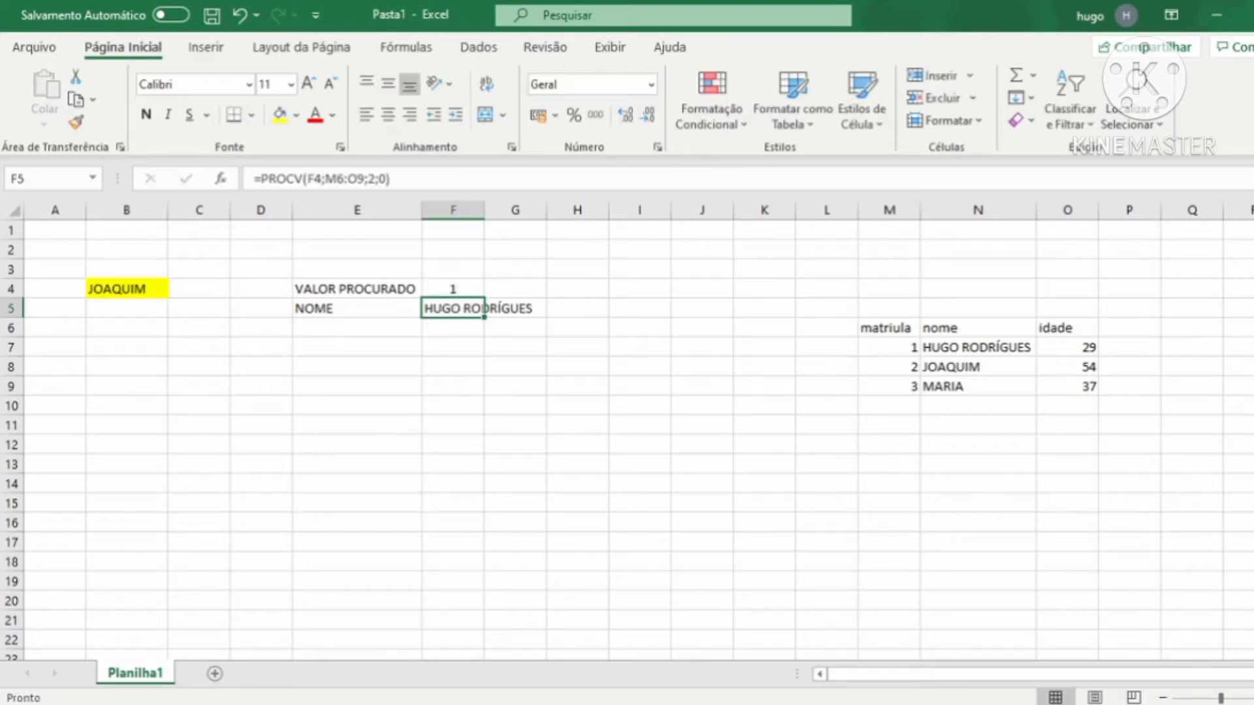
double_click(487, 208)
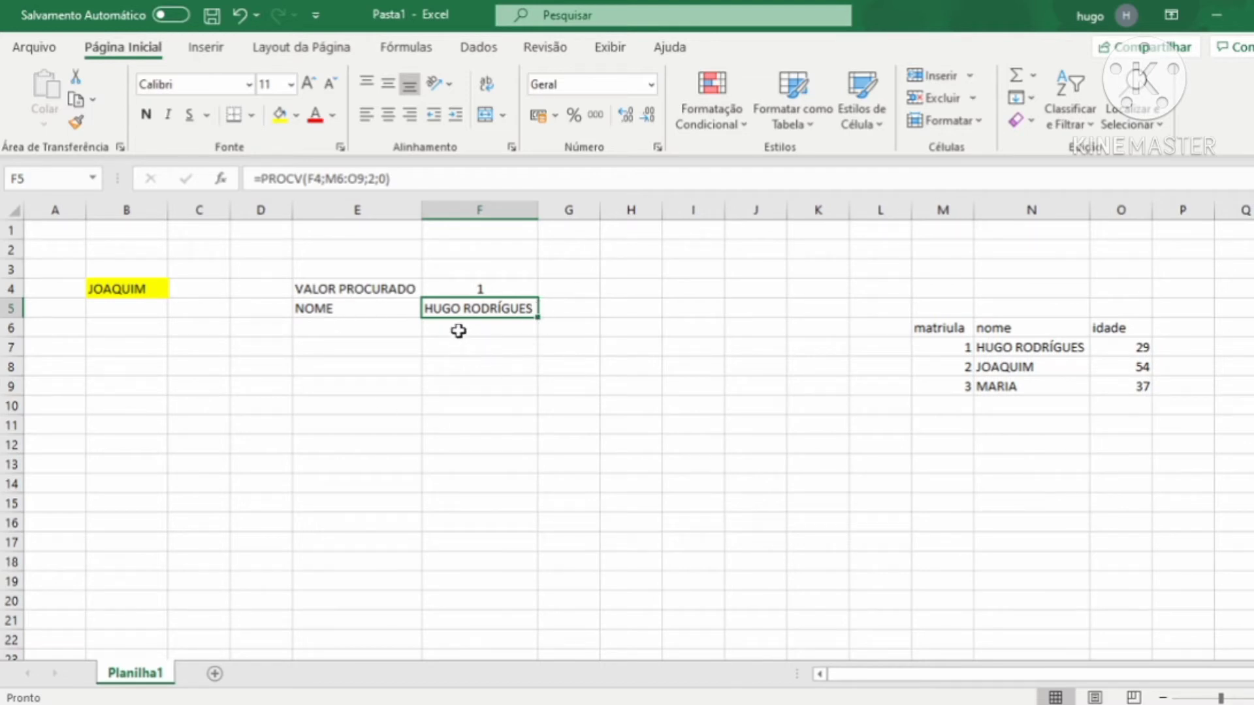
- Try matrícula 2, then 3, in F4 to check the names the lookup returns
click(484, 285)
text(2)
key(Return)
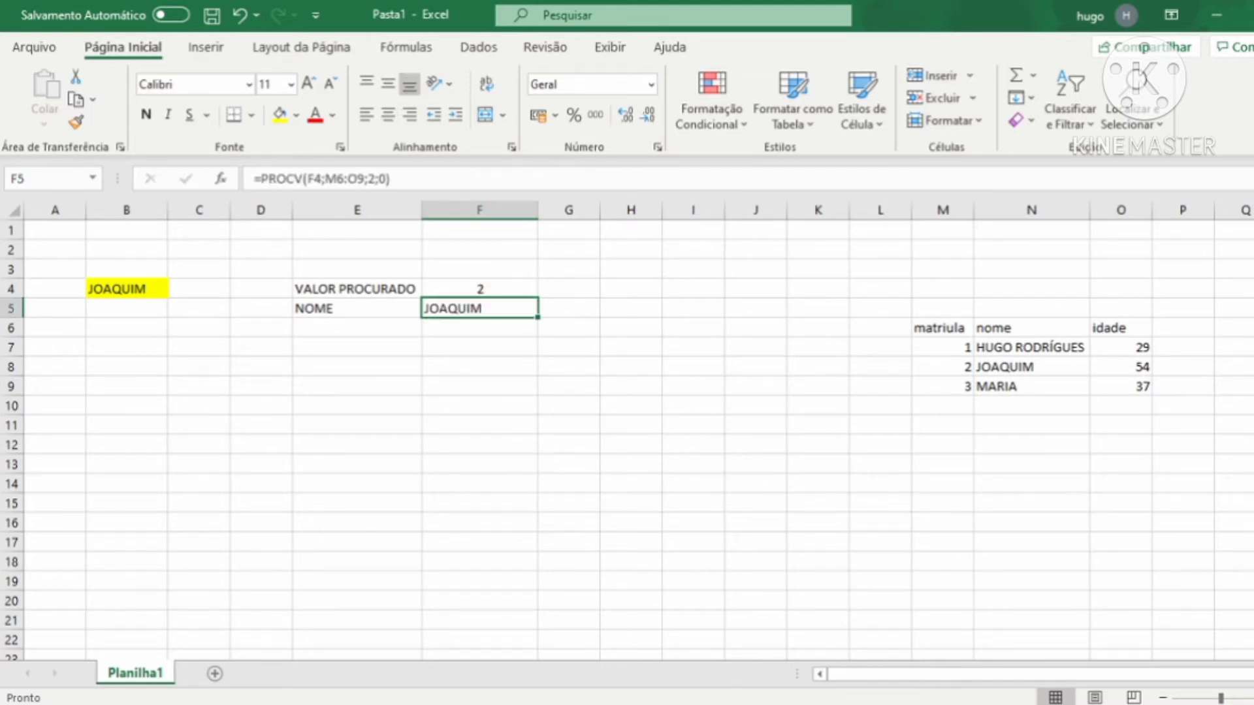
click(512, 287)
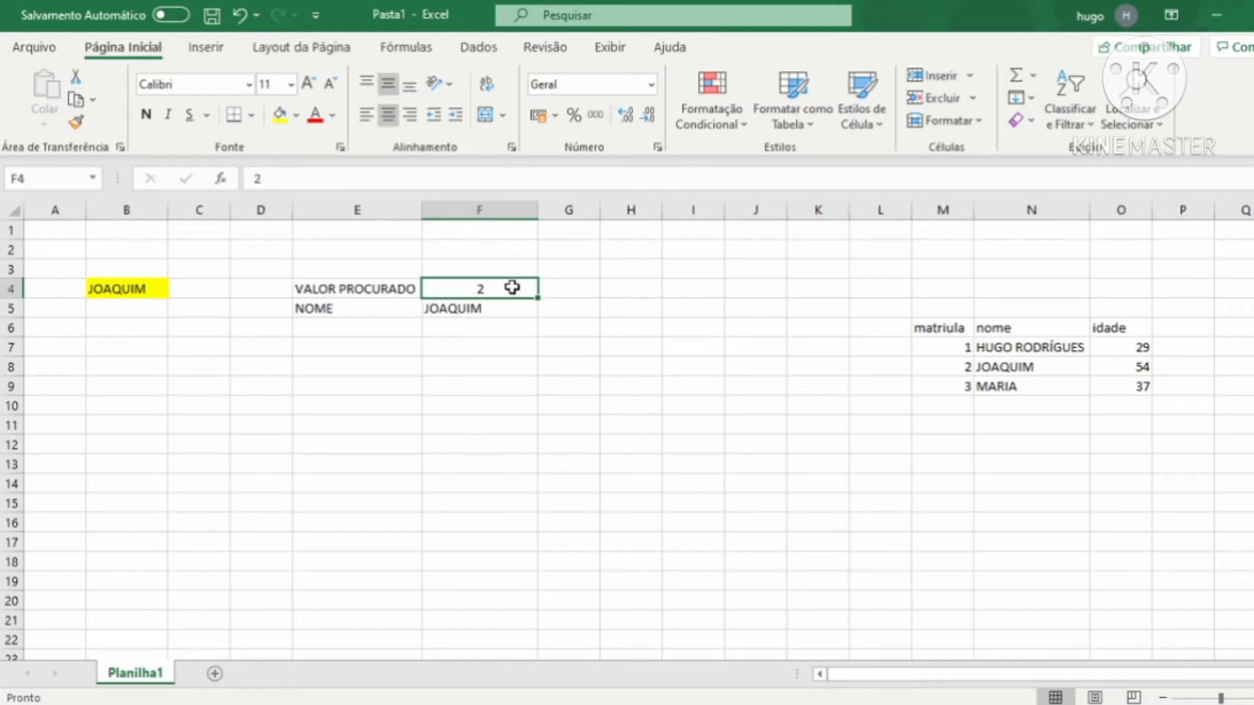
text(3)
key(Return)
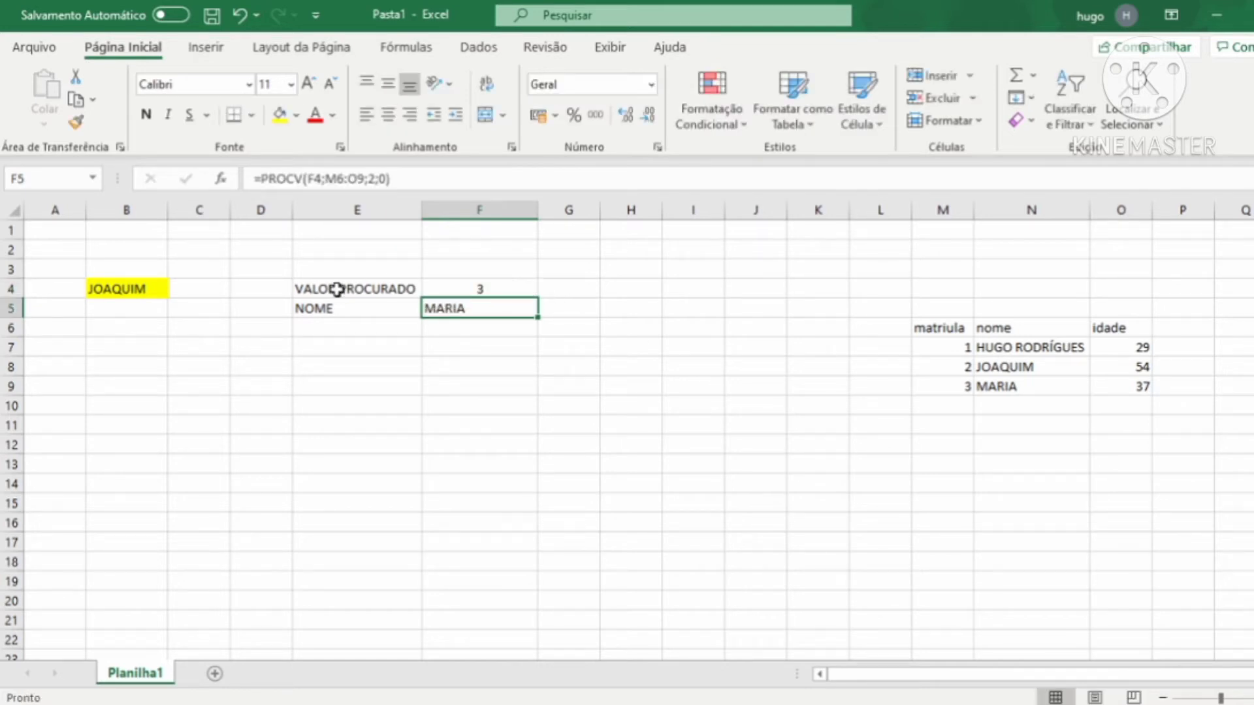
click(465, 292)
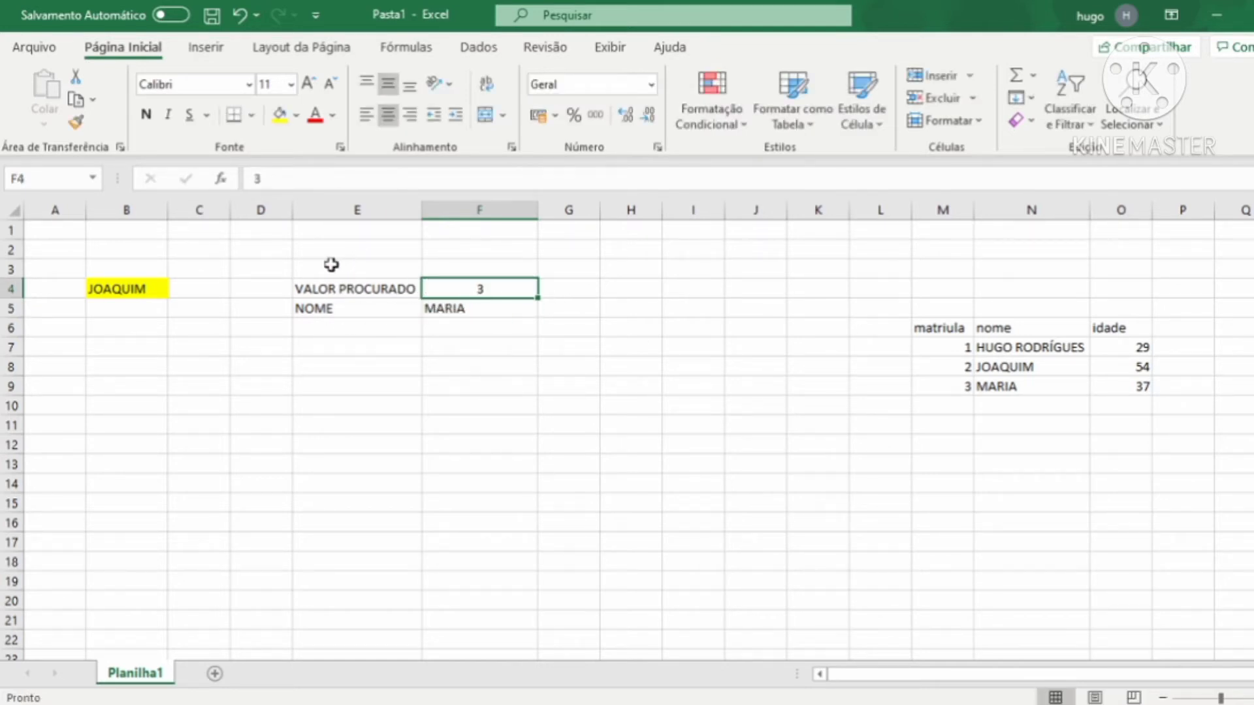
mouse_move(269, 255)
mouse_down()
mouse_move(512, 336)
mouse_move(568, 339)
mouse_up()
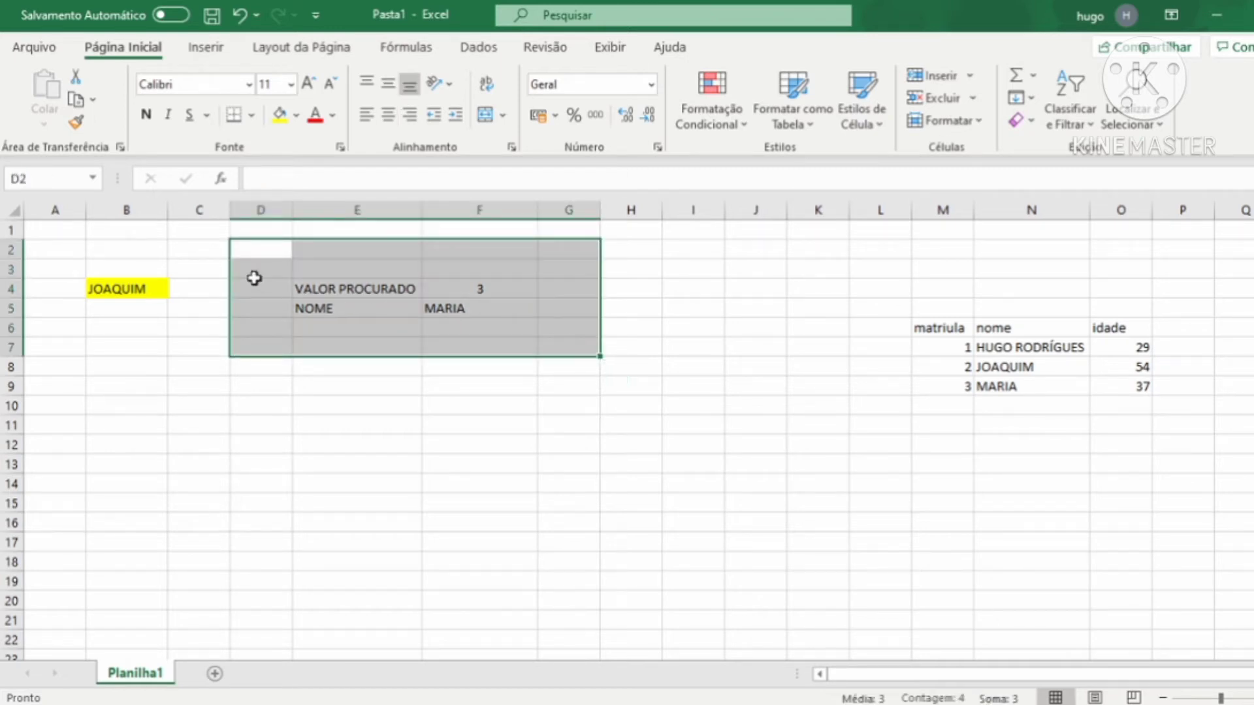
drag(306, 288, 481, 309)
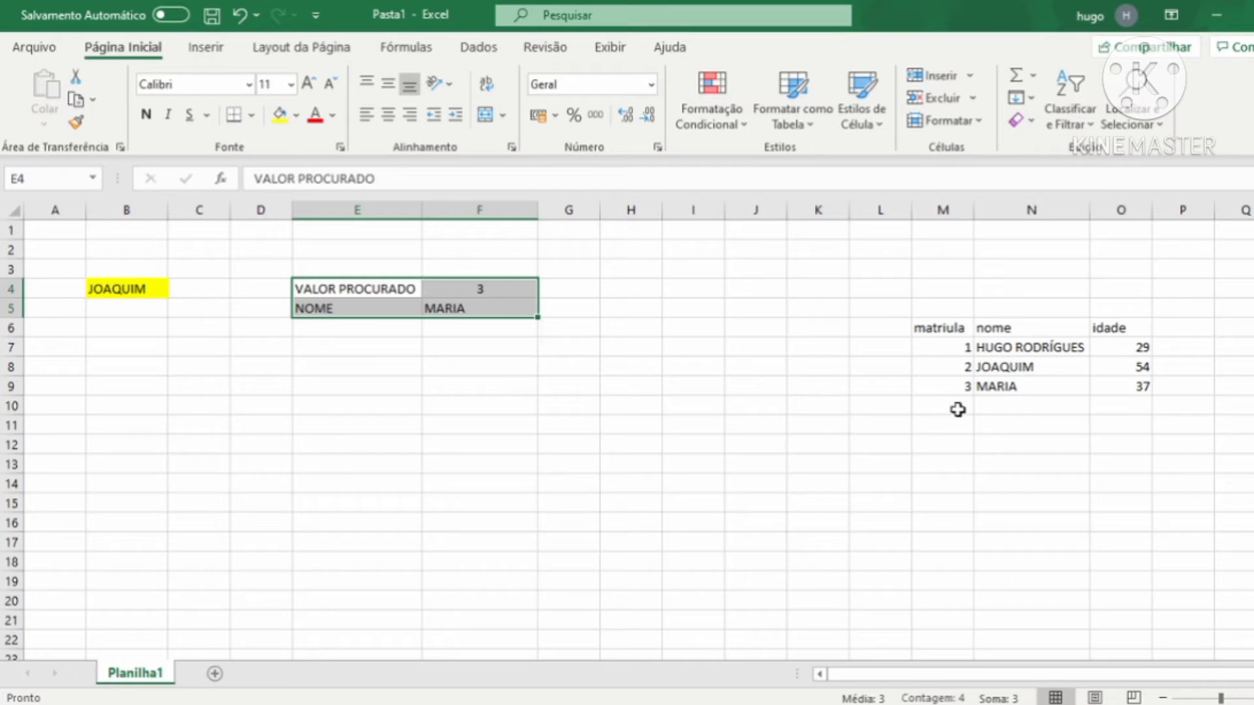
drag(919, 327, 1128, 385)
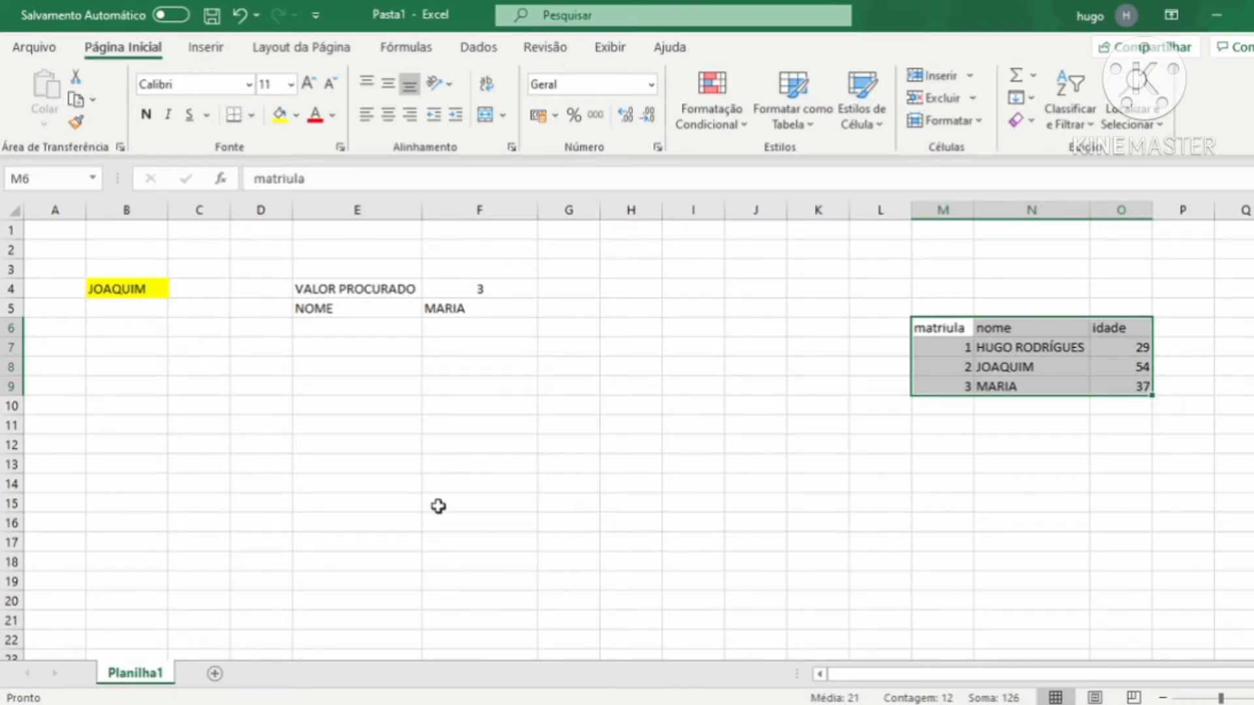
drag(268, 407, 568, 397)
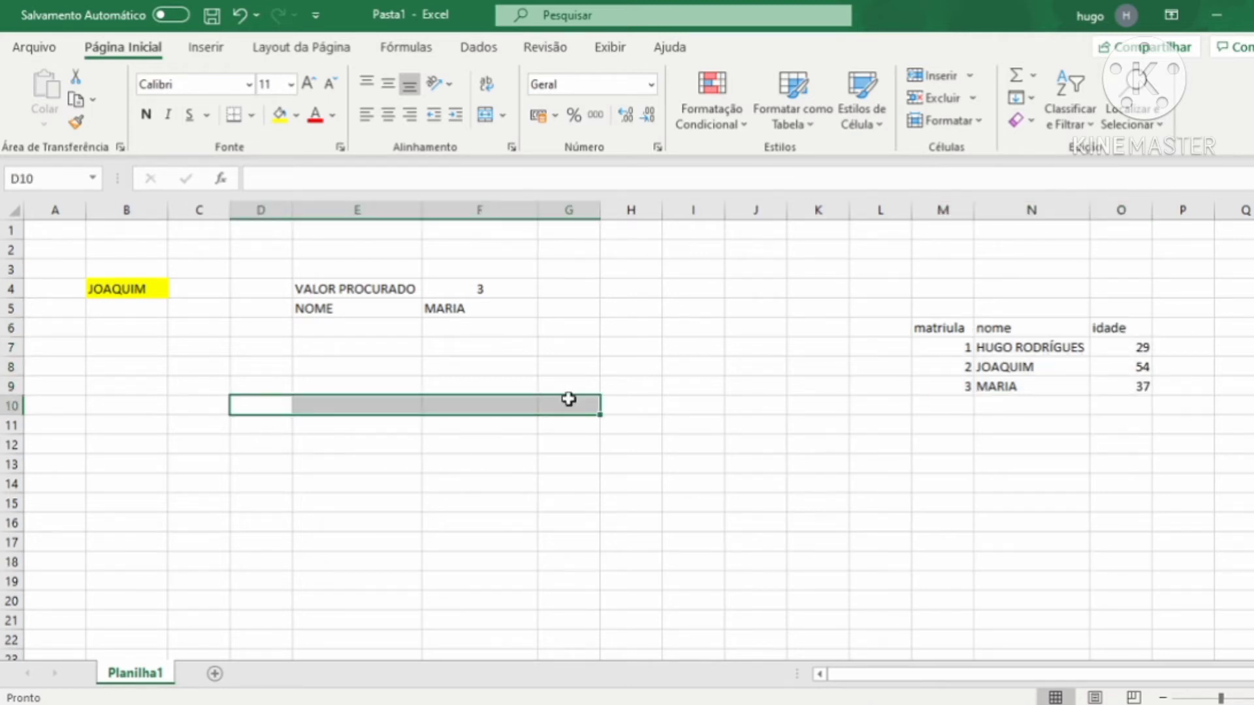
click(361, 423)
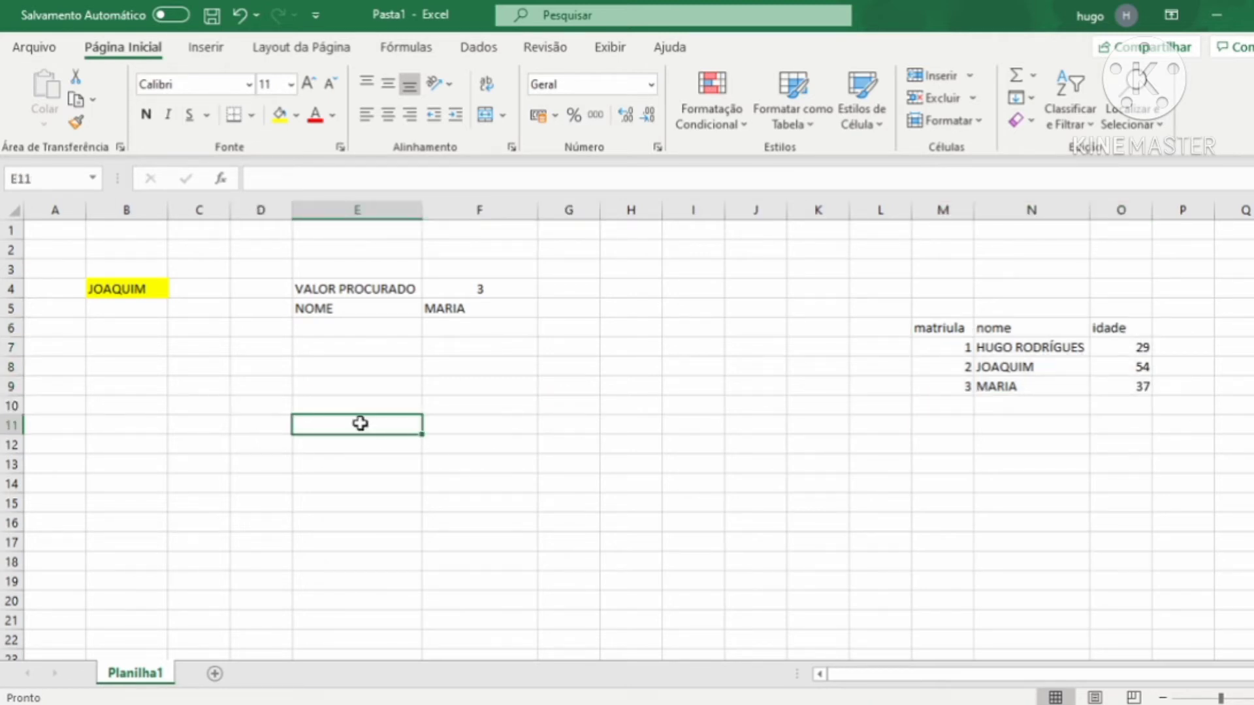
click(327, 402)
click(1175, 325)
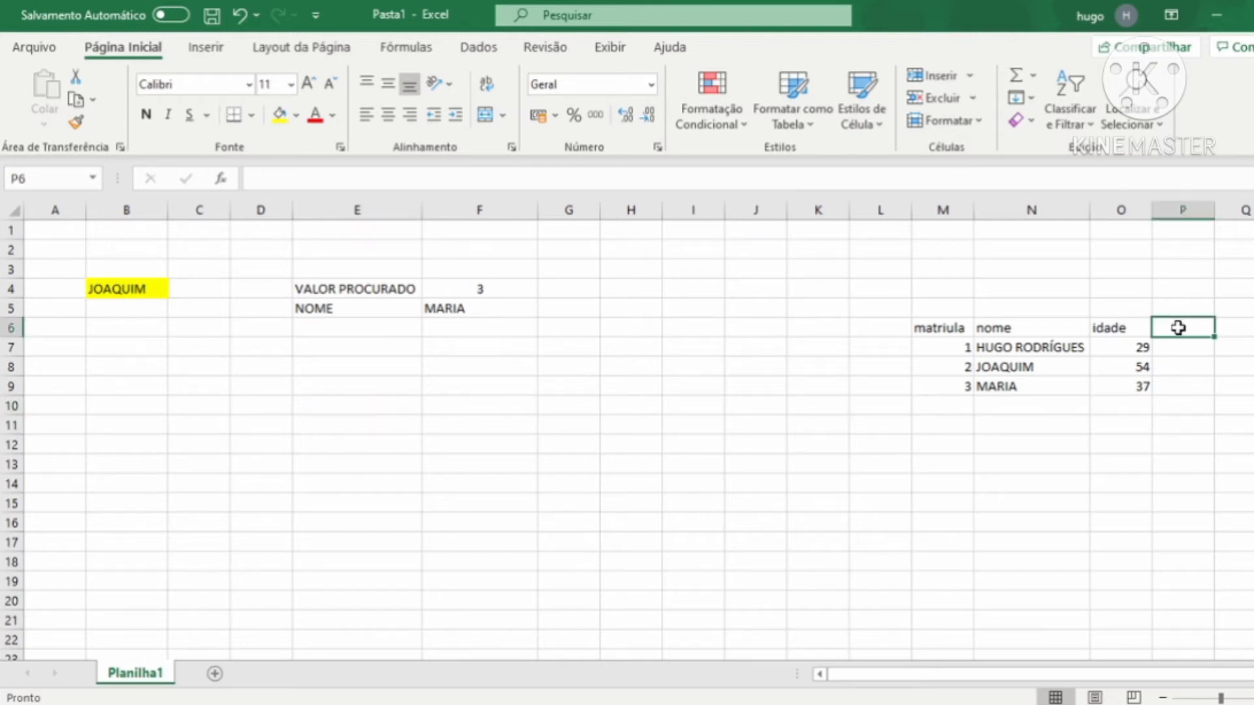
text(SEXO)
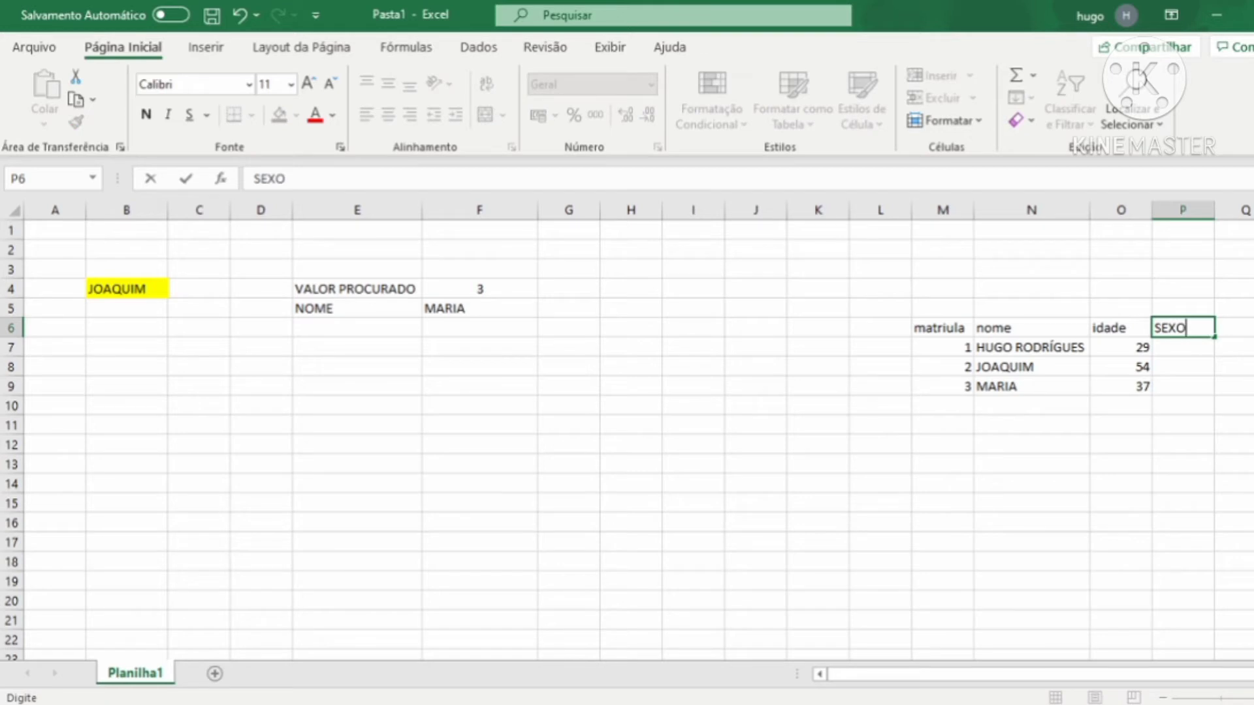
key(Return)
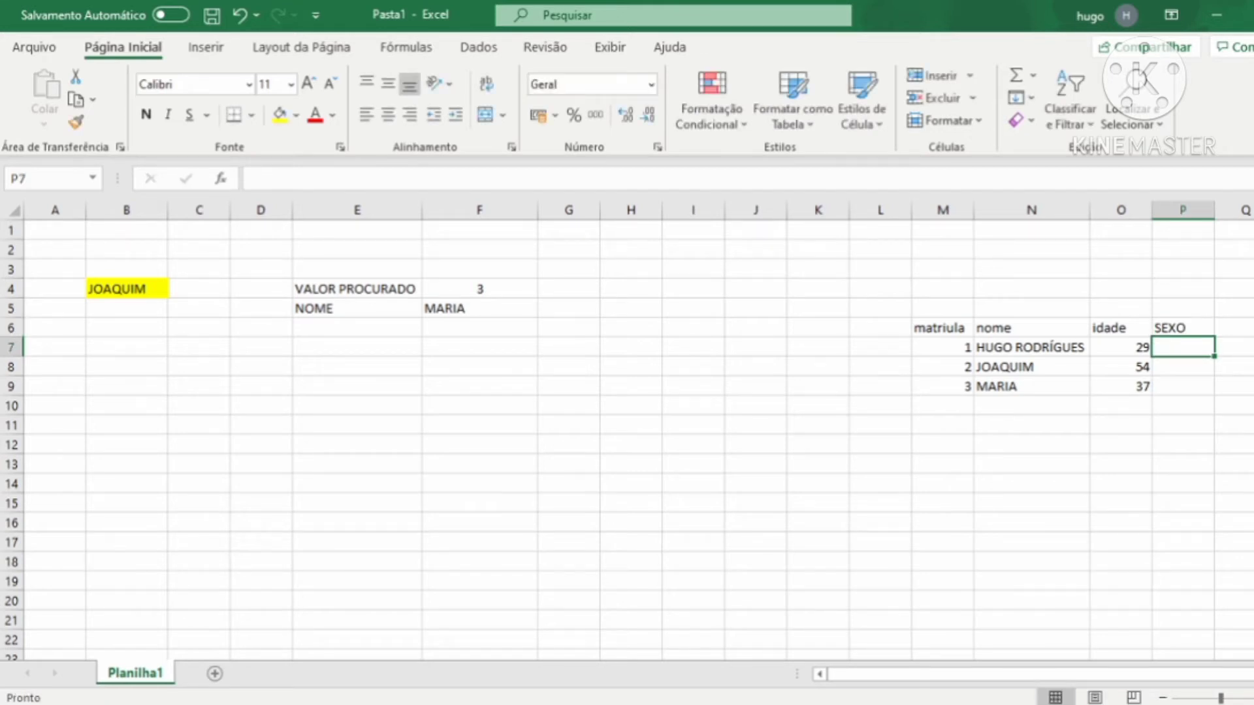
text(M)
key(Return)
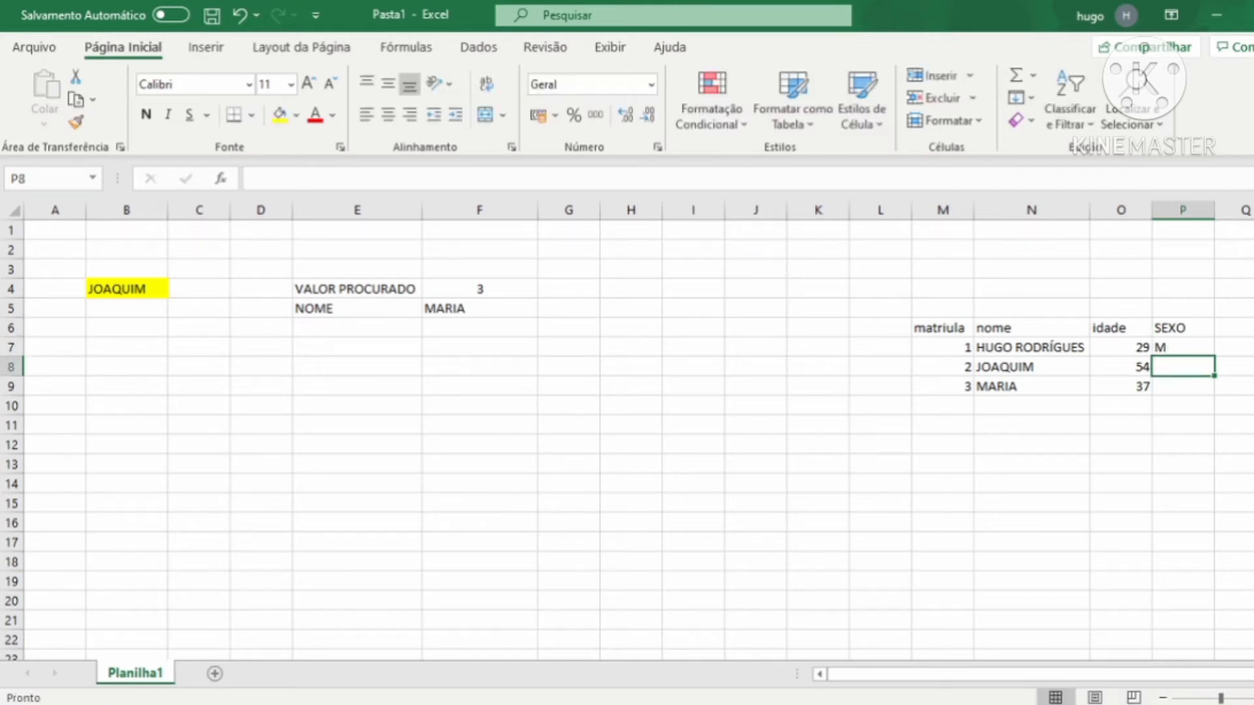
text(M)
key(Return)
text(F)
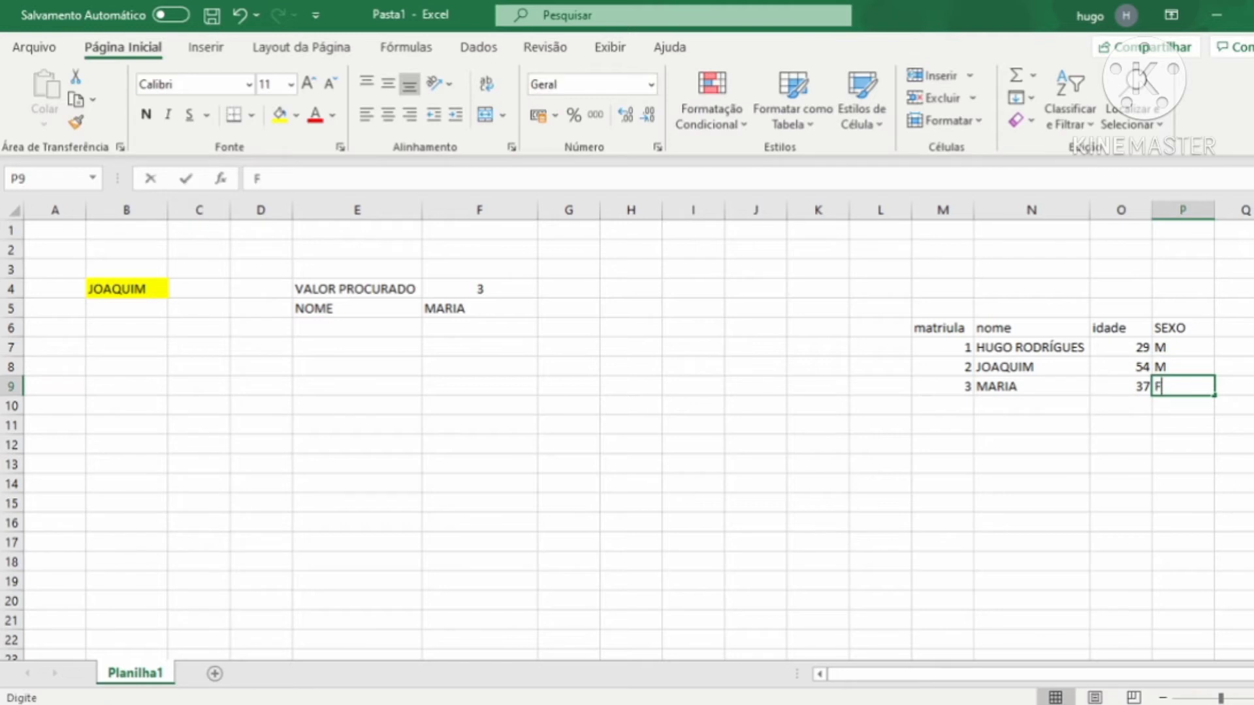
key(Return)
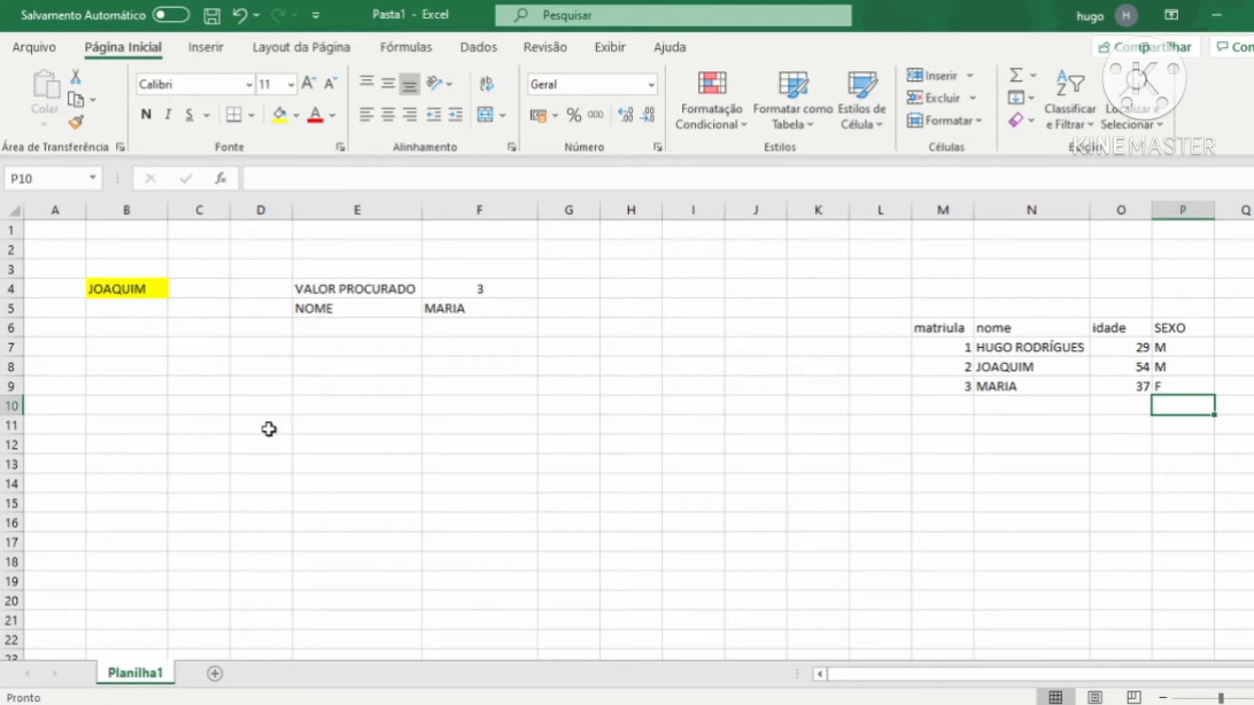
- Type the MATRICULA label in D11 and autofit column D to fit it
drag(269, 429, 620, 522)
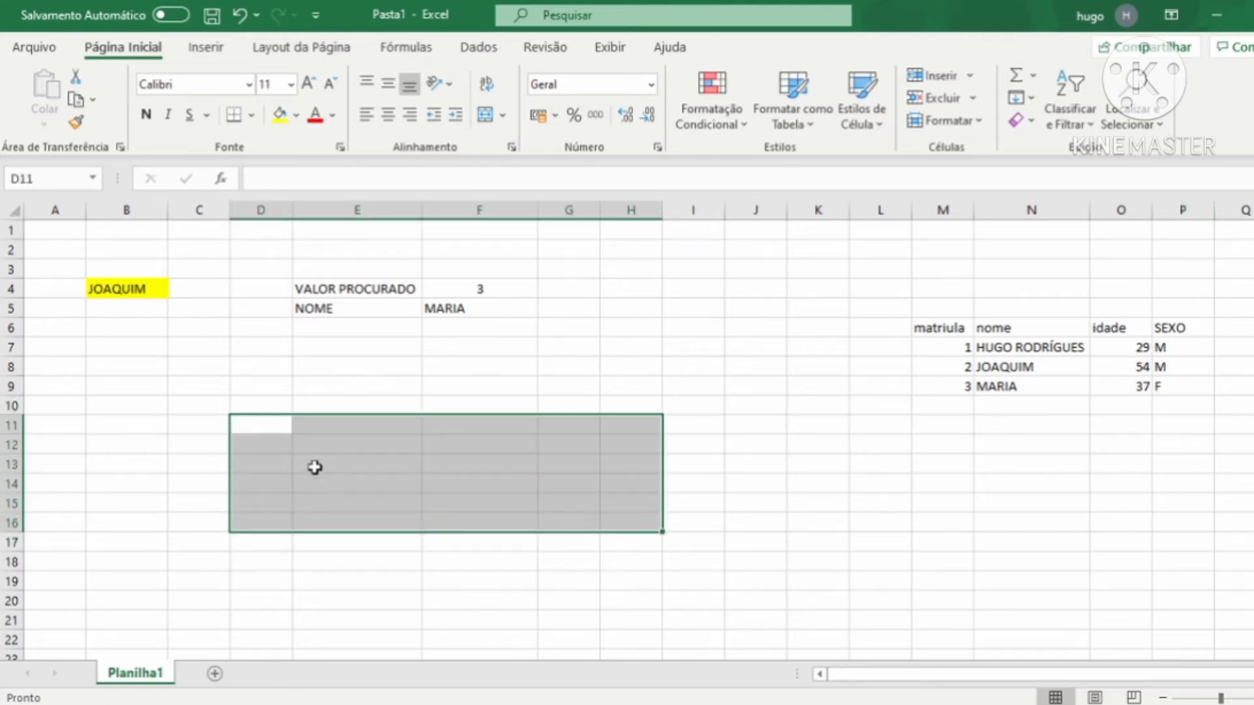
click(262, 426)
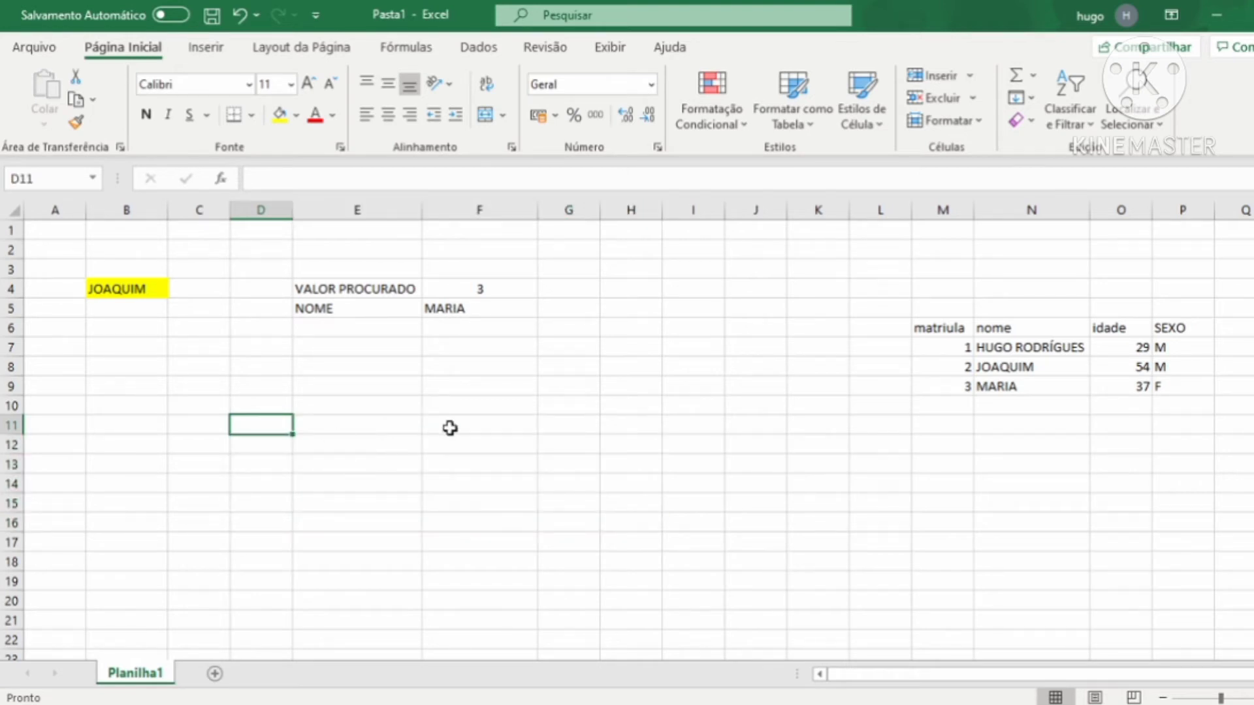
text(MATRICU)
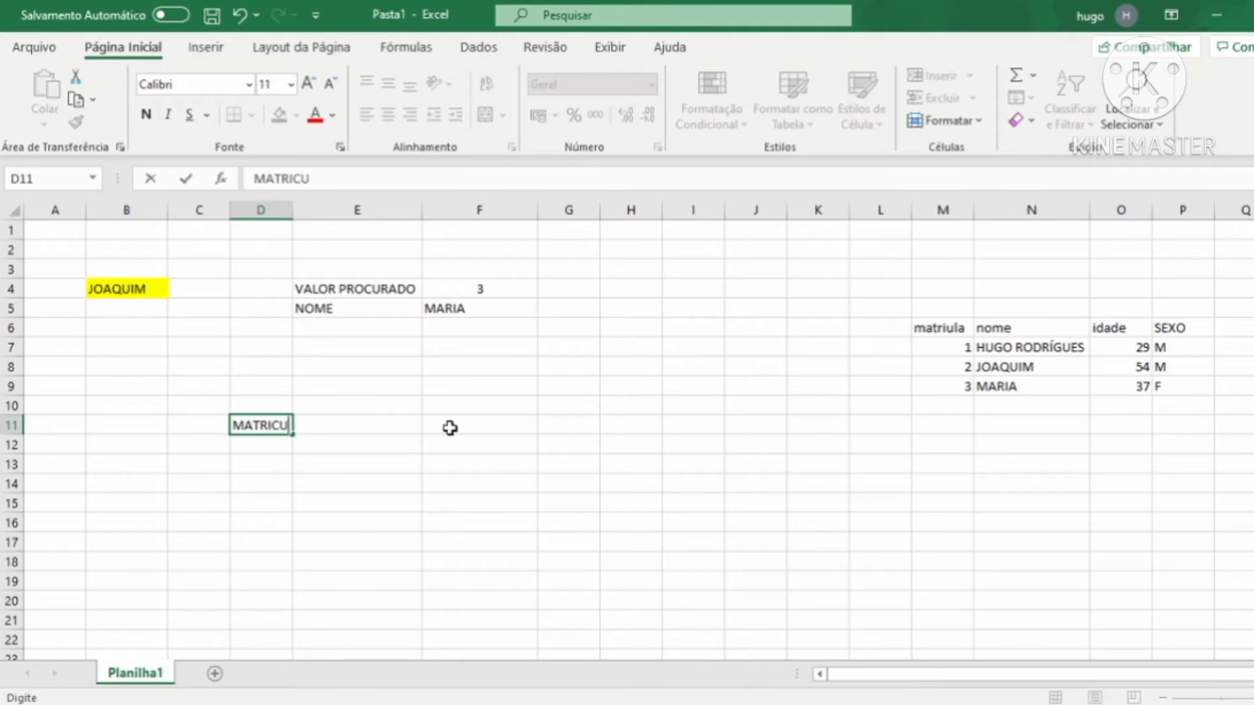
text(LA)
key(Tab)
click(250, 431)
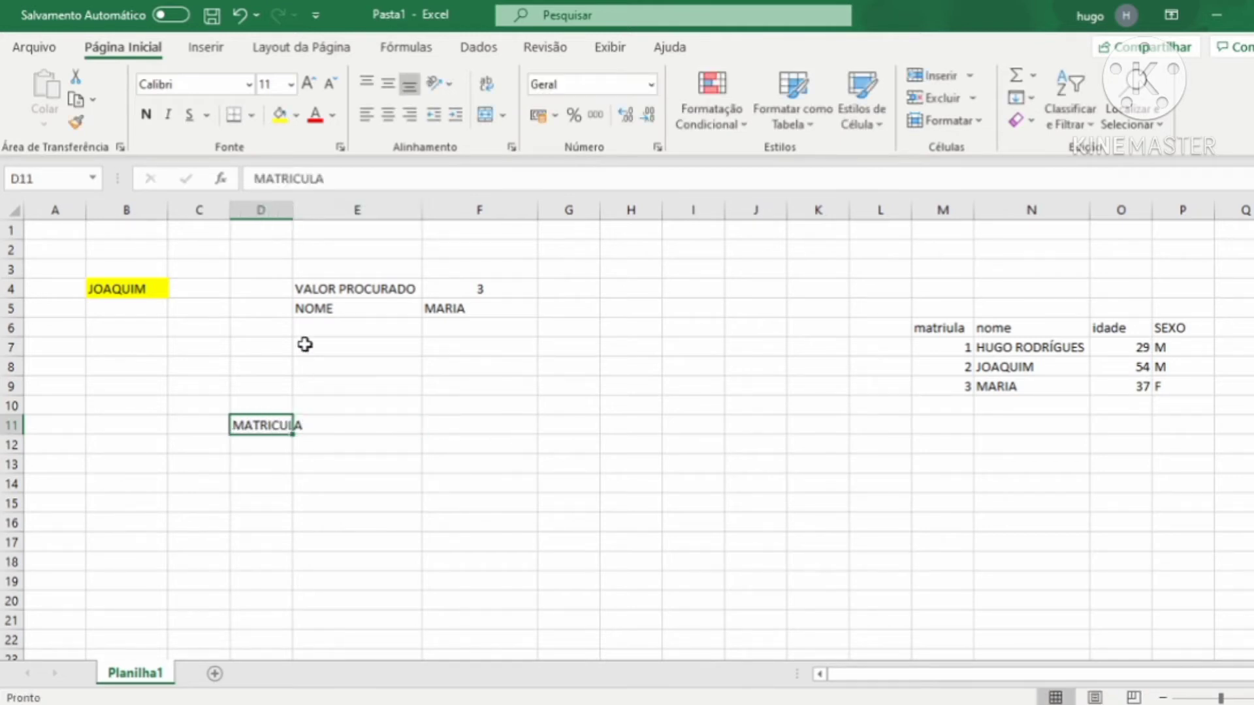
double_click(288, 210)
- Enter the labels NOME, IDADE and SEXO in D12:D14
click(274, 441)
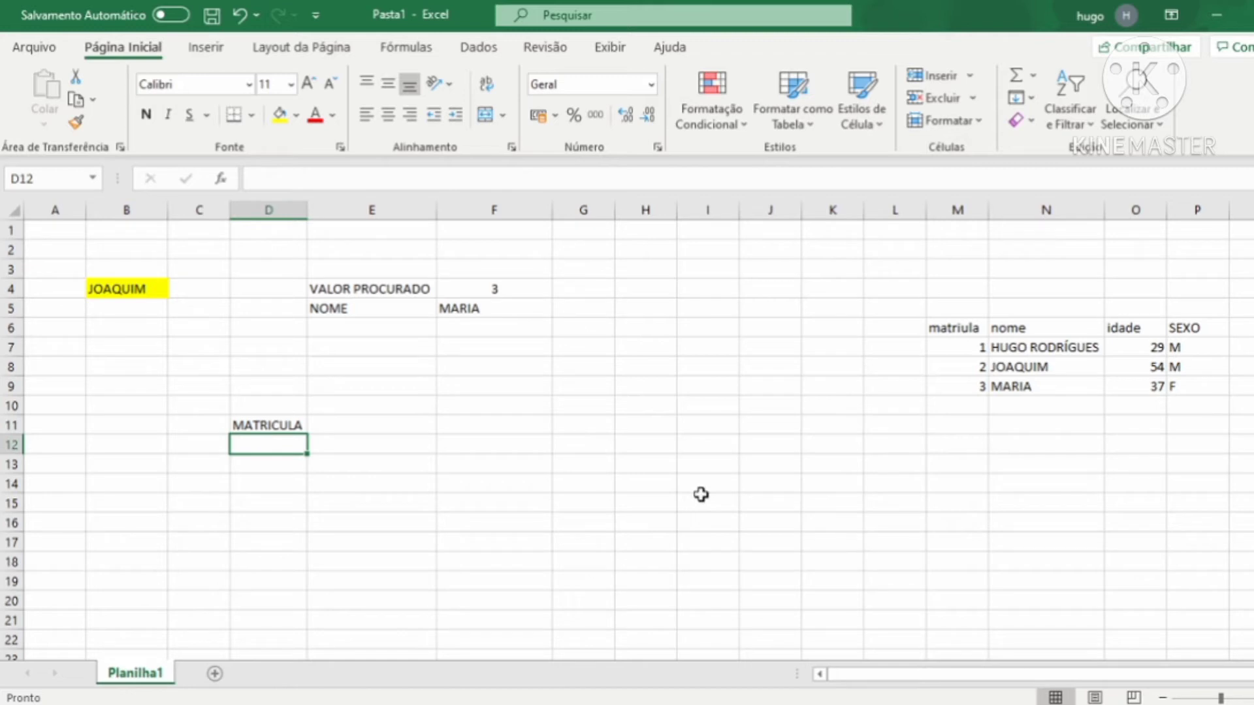
text(NOME)
key(Return)
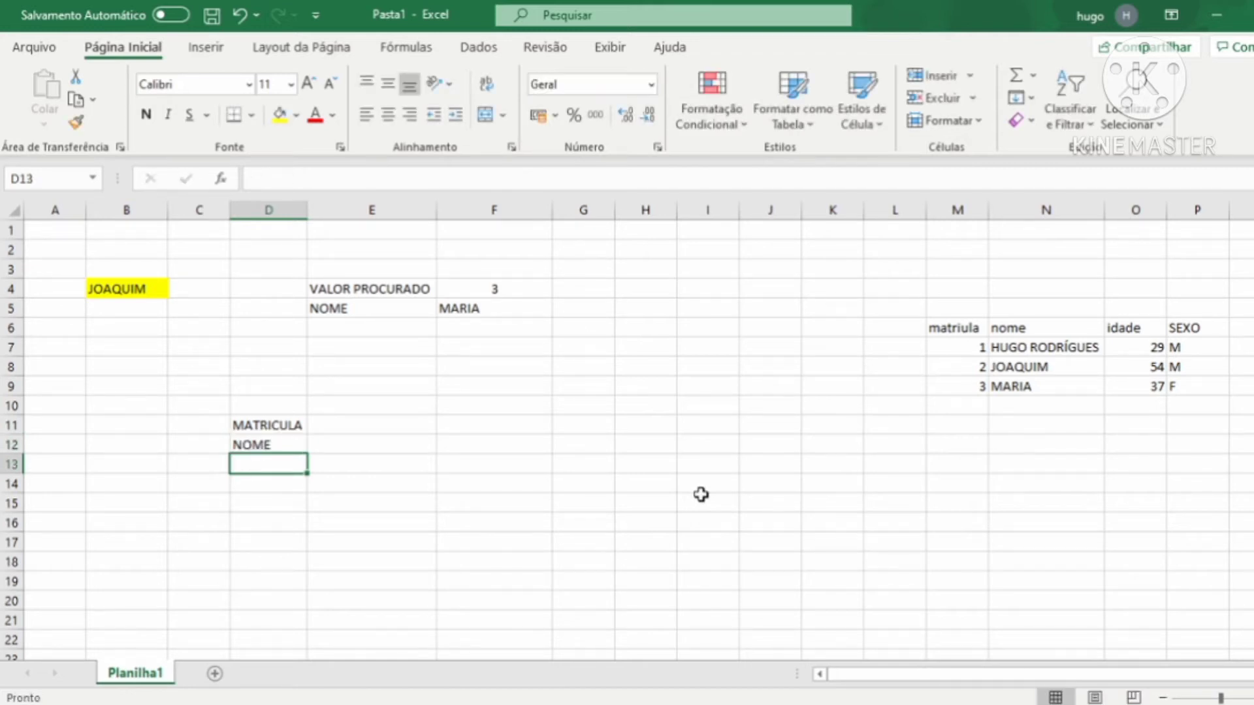
text(IDADE)
key(Return)
text(SE)
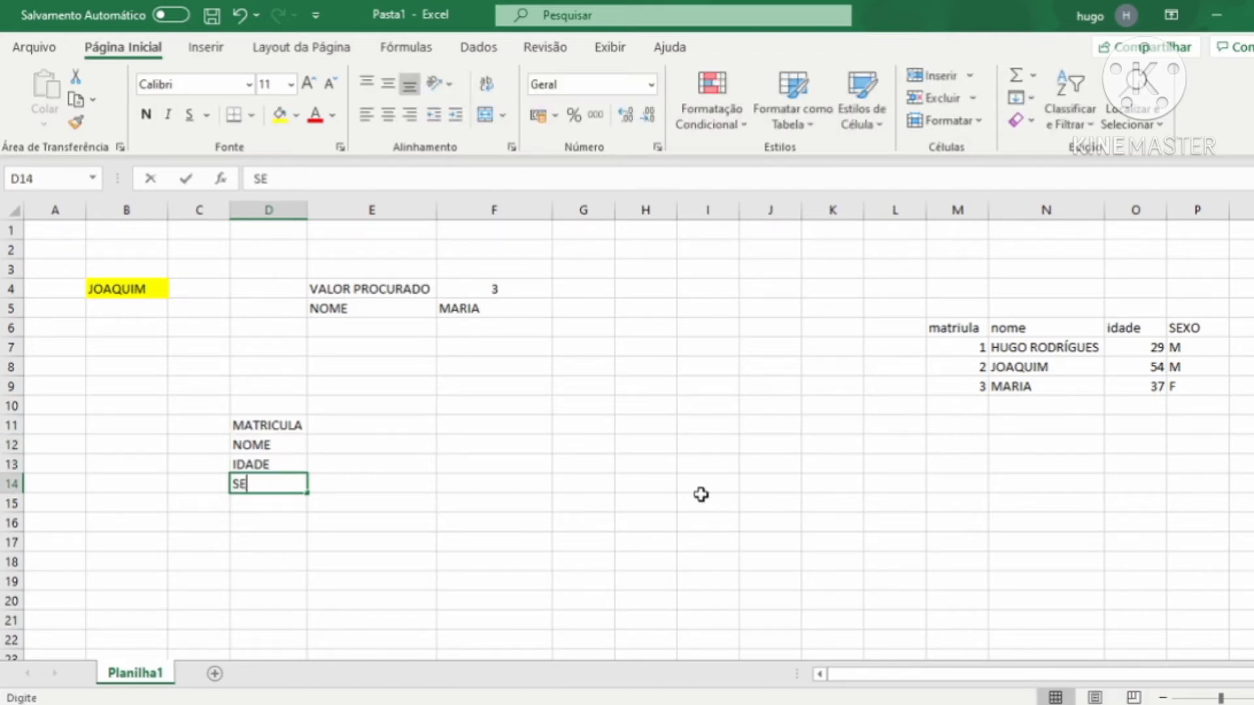
text(XO)
key(Return)
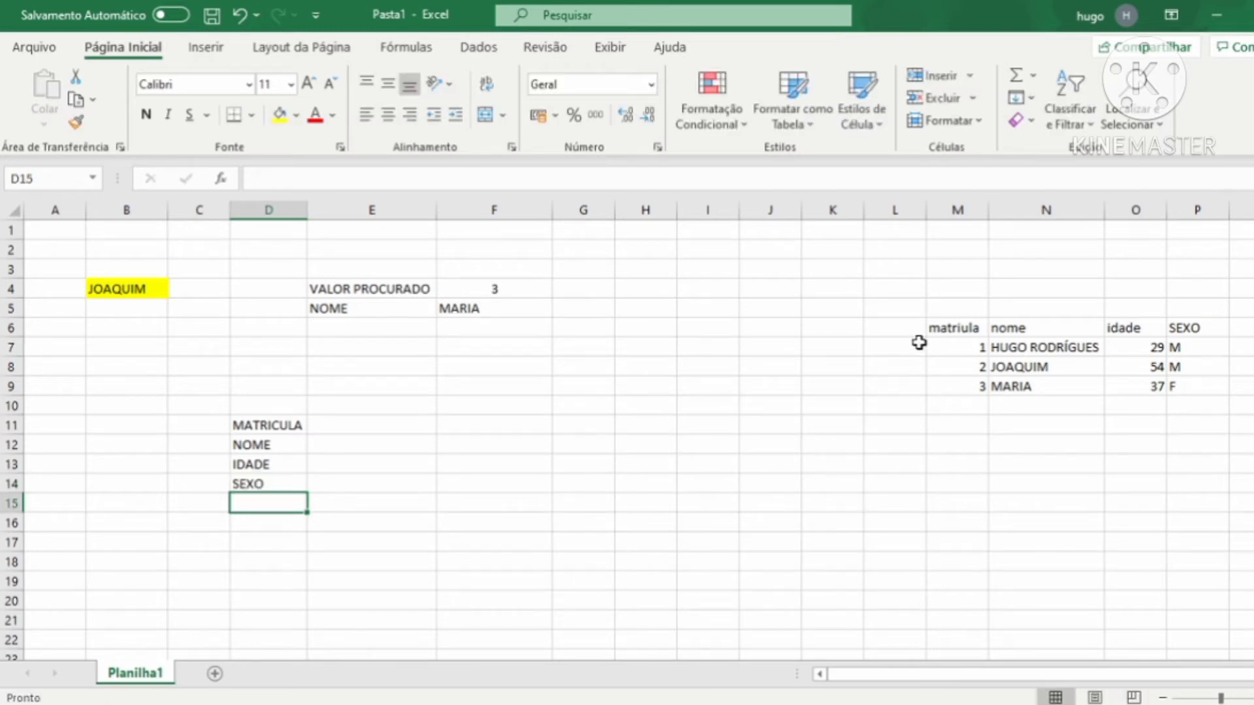
- Compare the student table's header row with the four new form labels
click(939, 325)
drag(938, 325, 1172, 328)
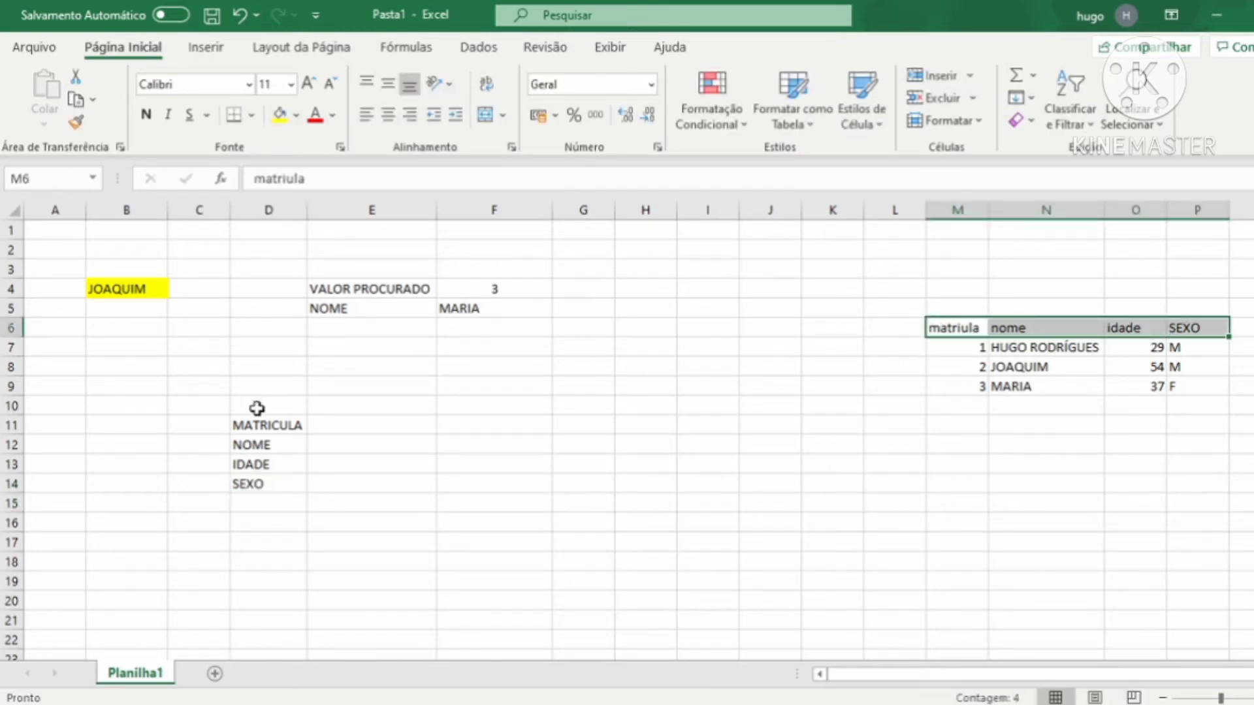
drag(279, 425, 270, 491)
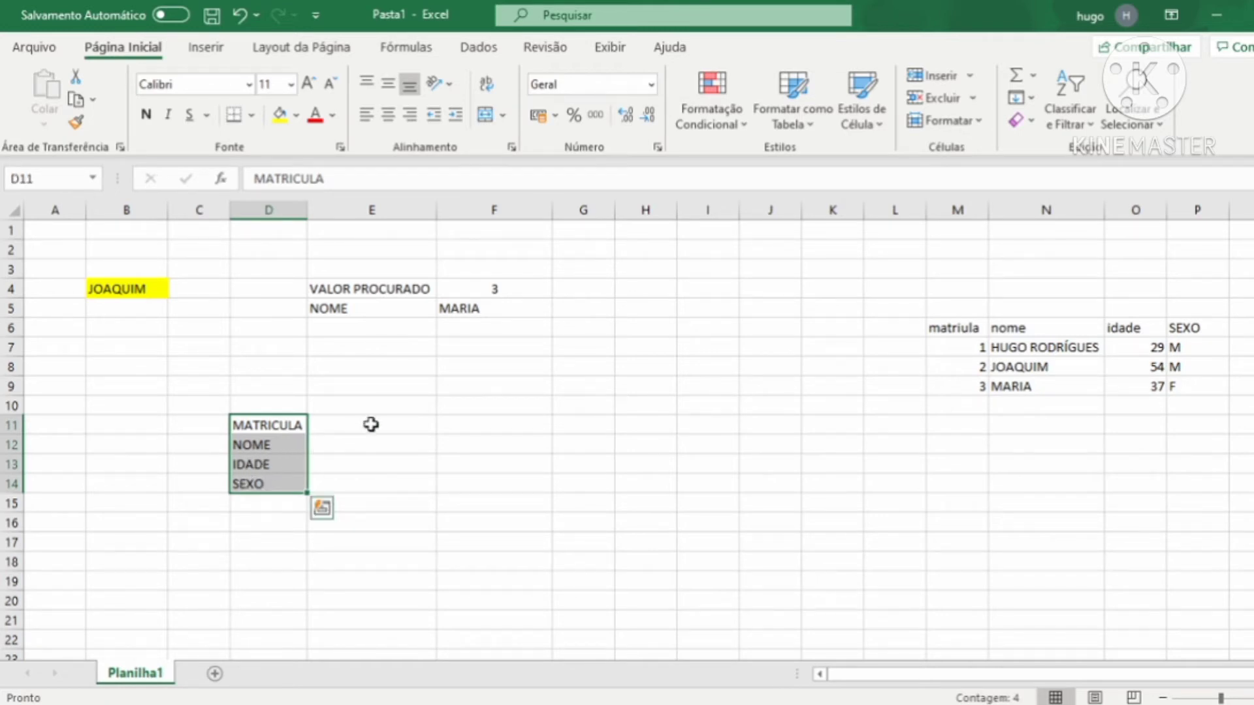
click(371, 425)
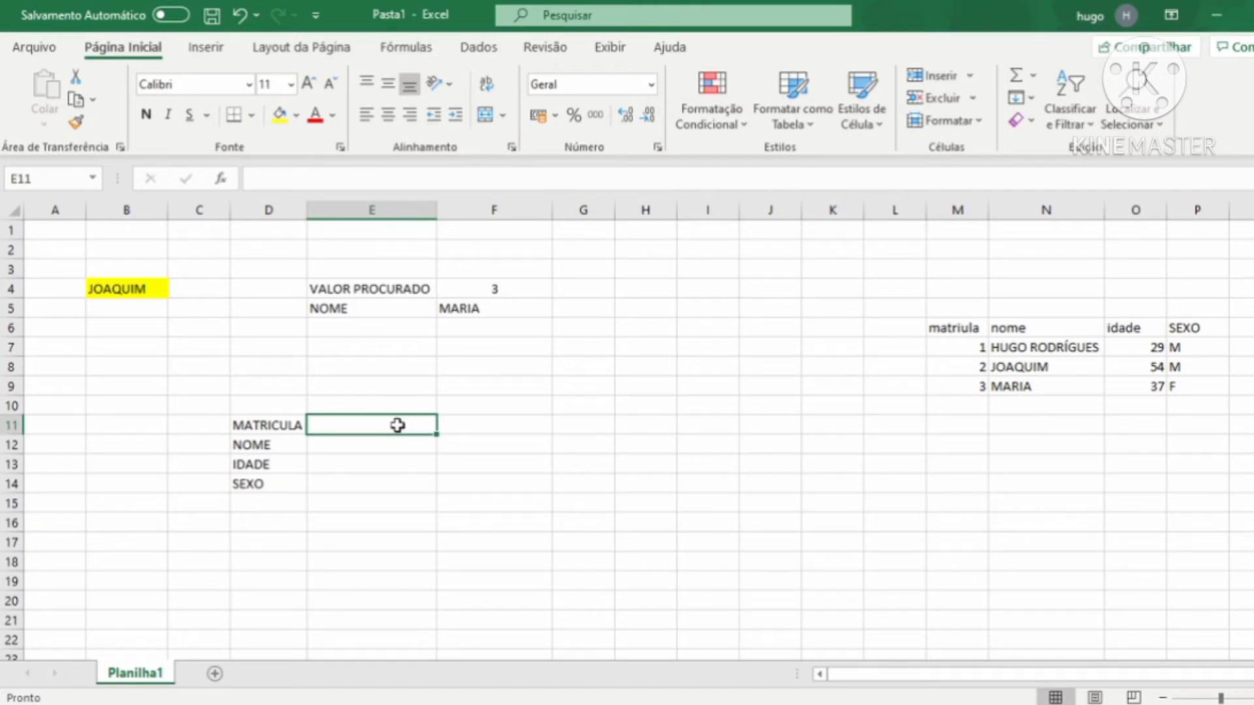
text(1)
key(Return)
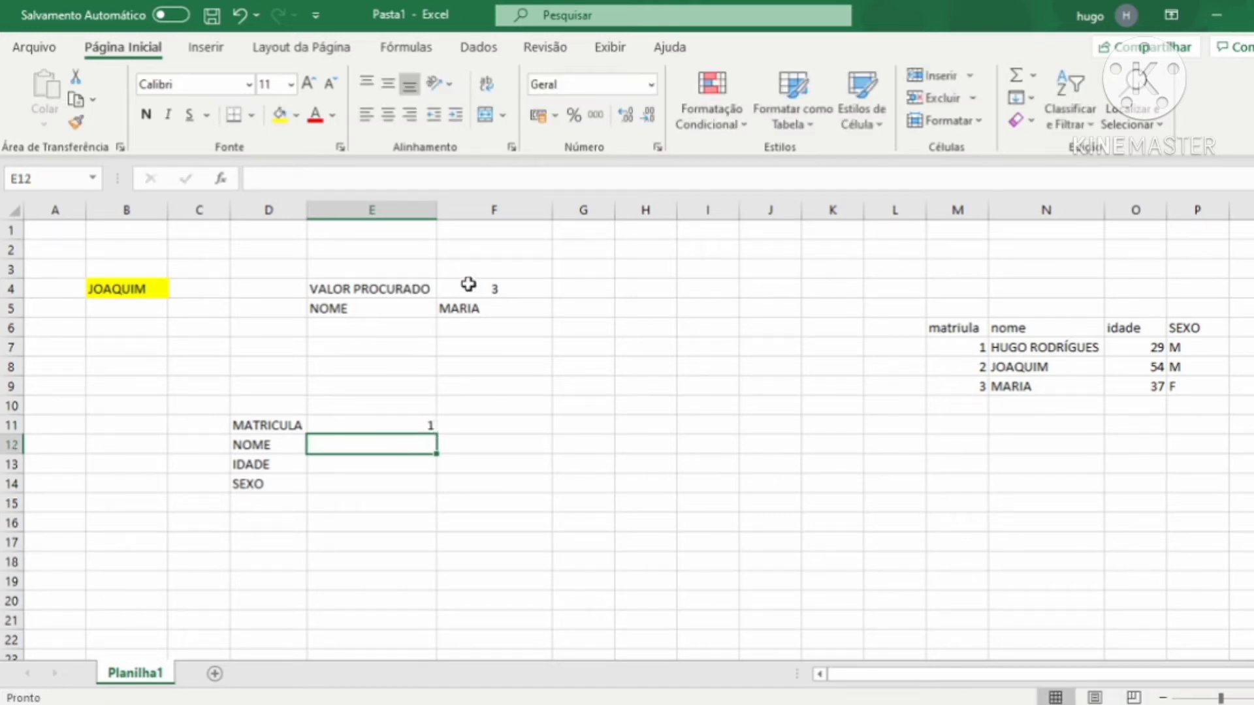
click(365, 420)
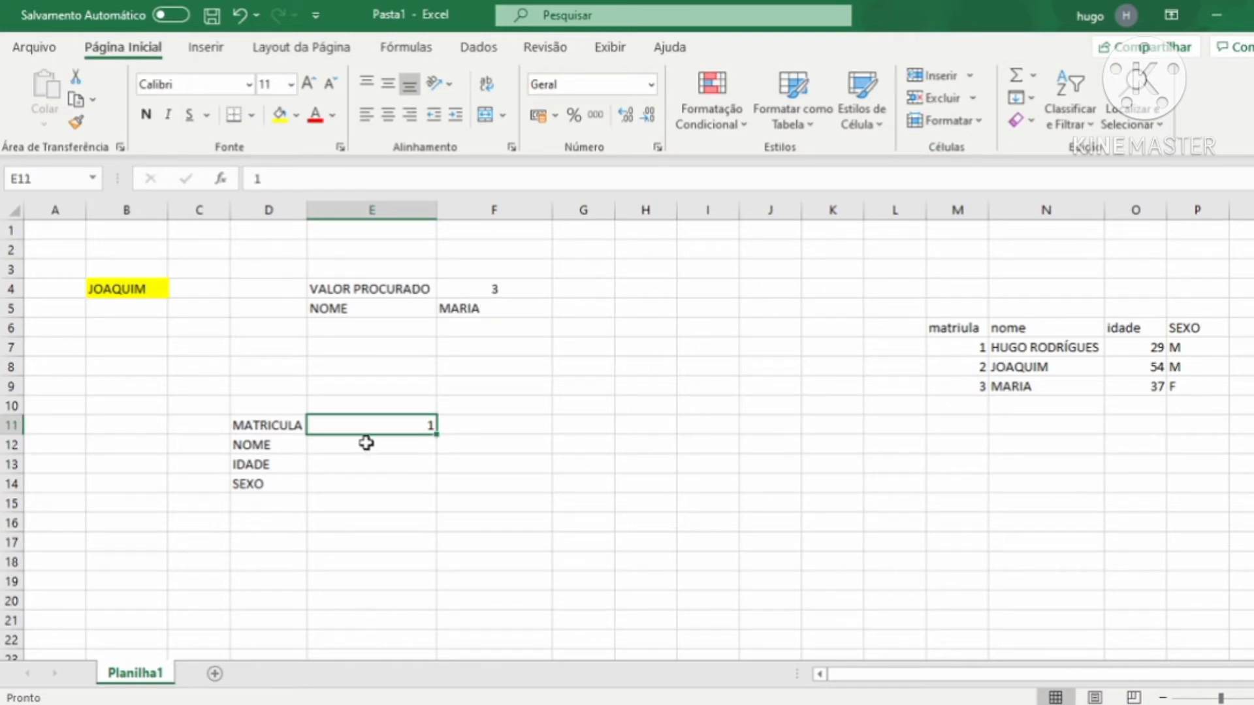
click(366, 444)
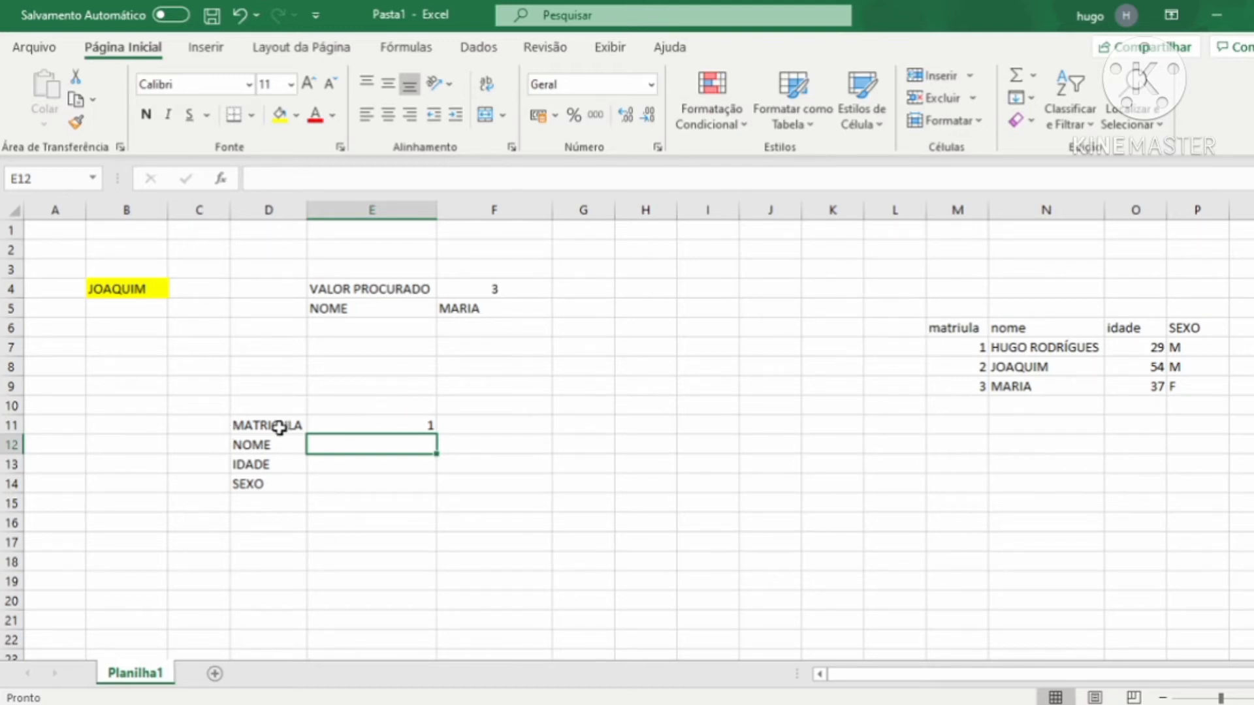
- Copy the D11:D14 labels to J10 and autofit column J to fit MATRICULA
drag(277, 427, 289, 480)
key(ctrl+c)
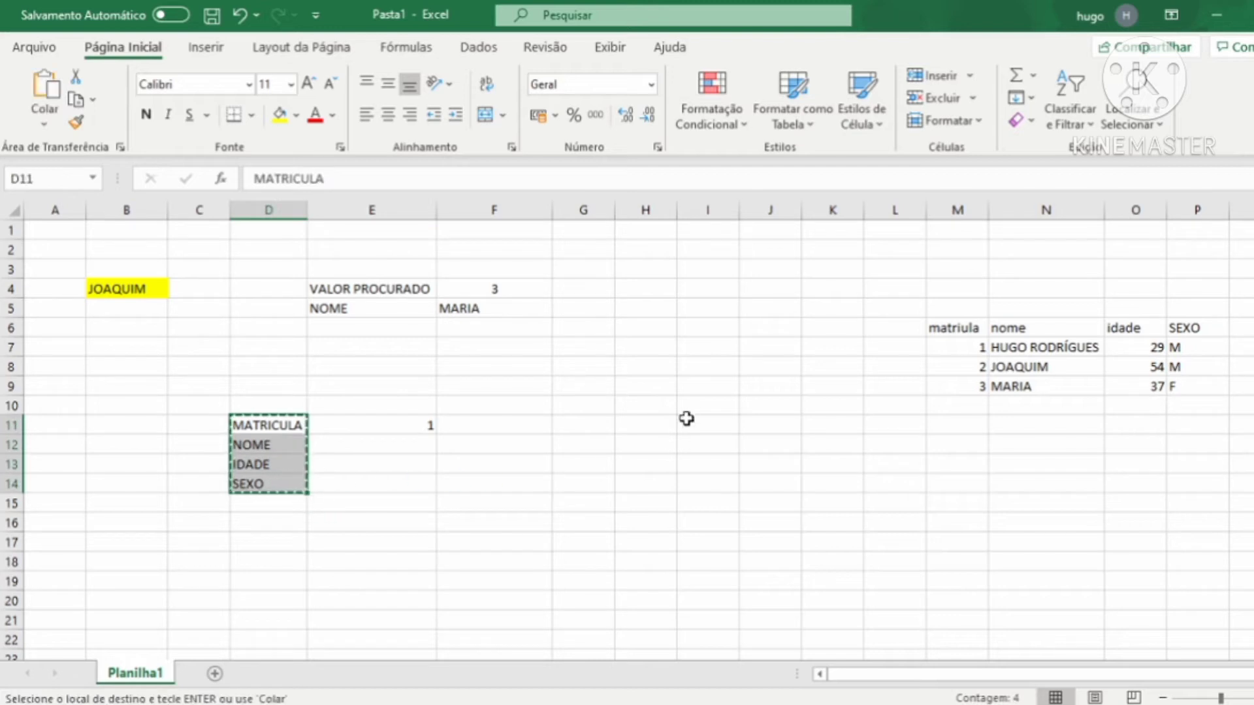
click(750, 404)
key(ctrl+v)
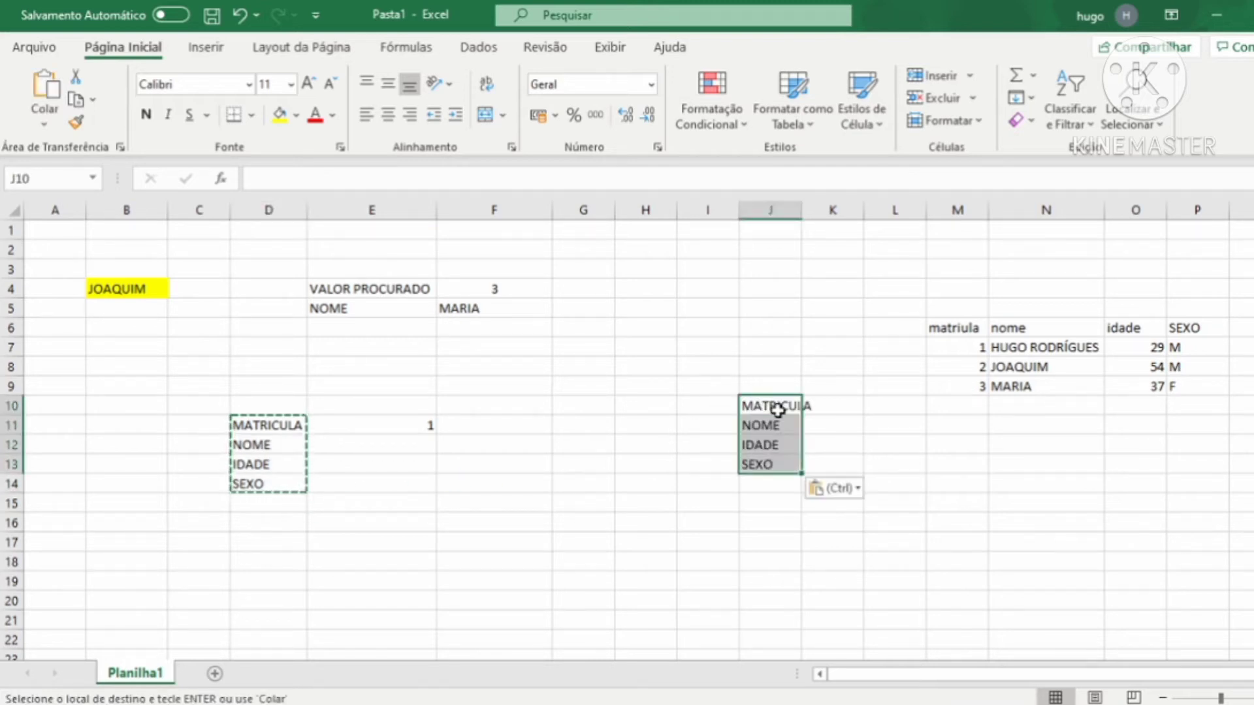
double_click(802, 210)
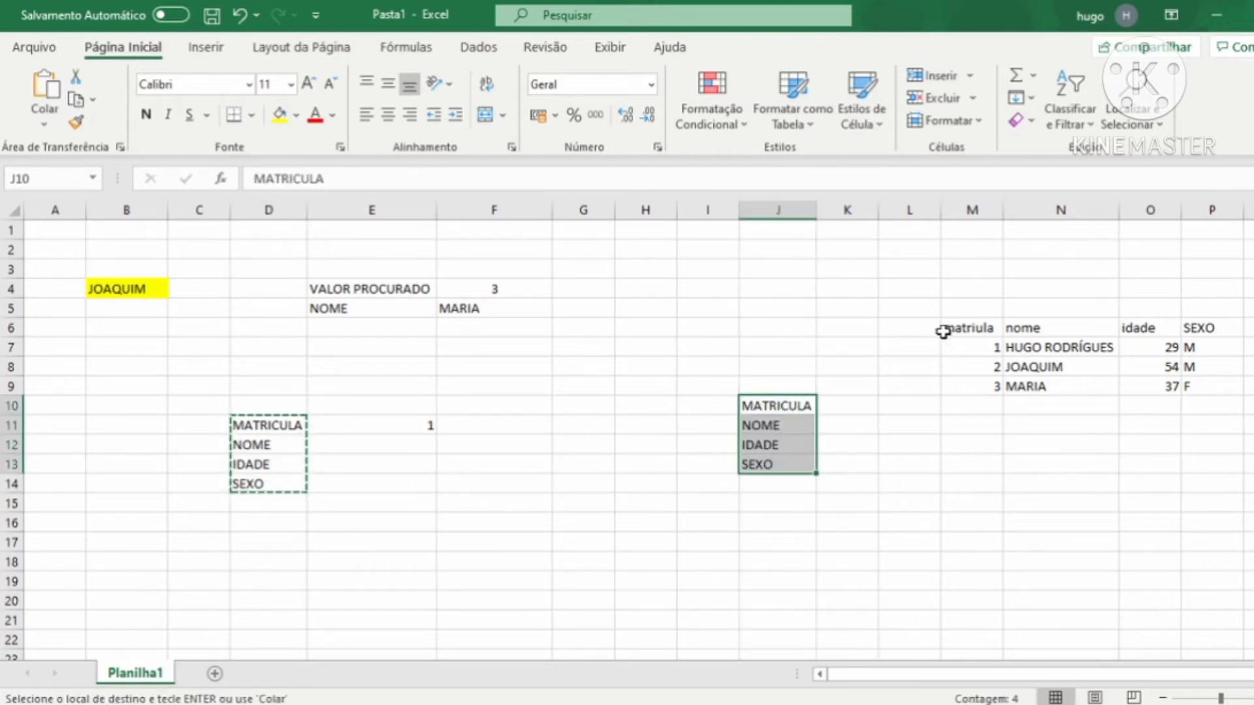
- Move the form labels below MATRICULA into NOME, SEXO, IDADE order
click(976, 327)
click(1094, 331)
click(1138, 327)
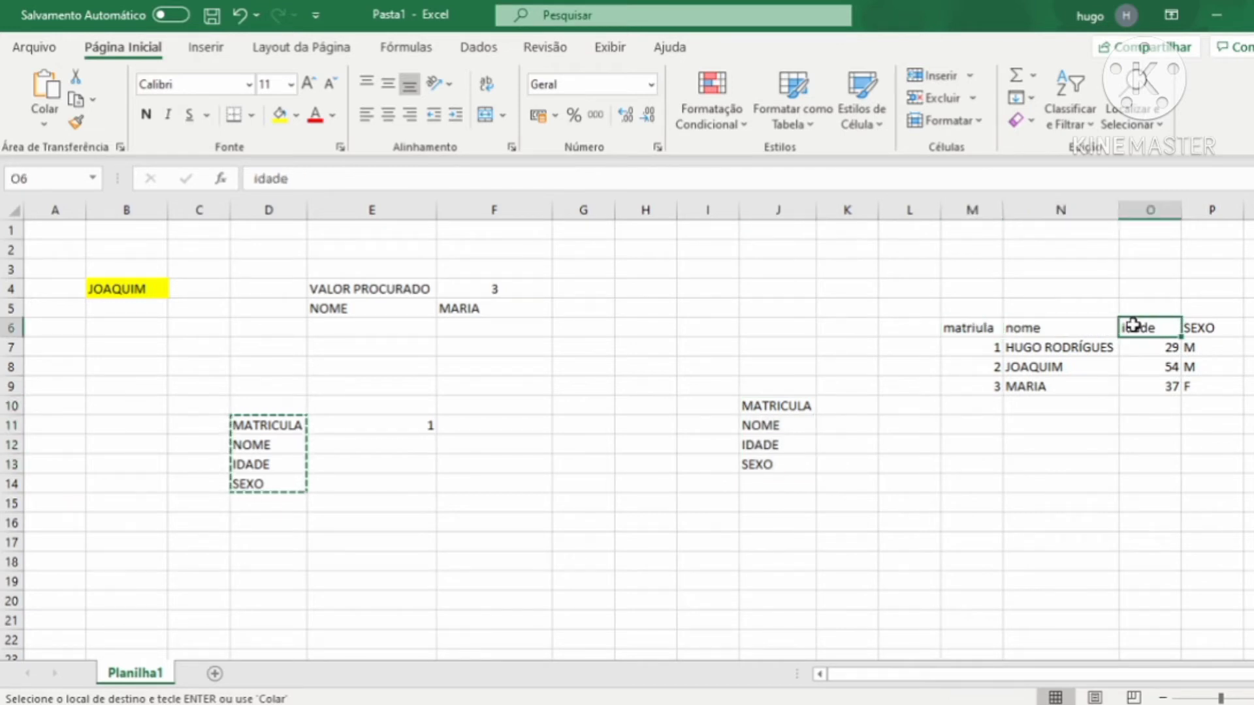
click(1198, 328)
click(264, 467)
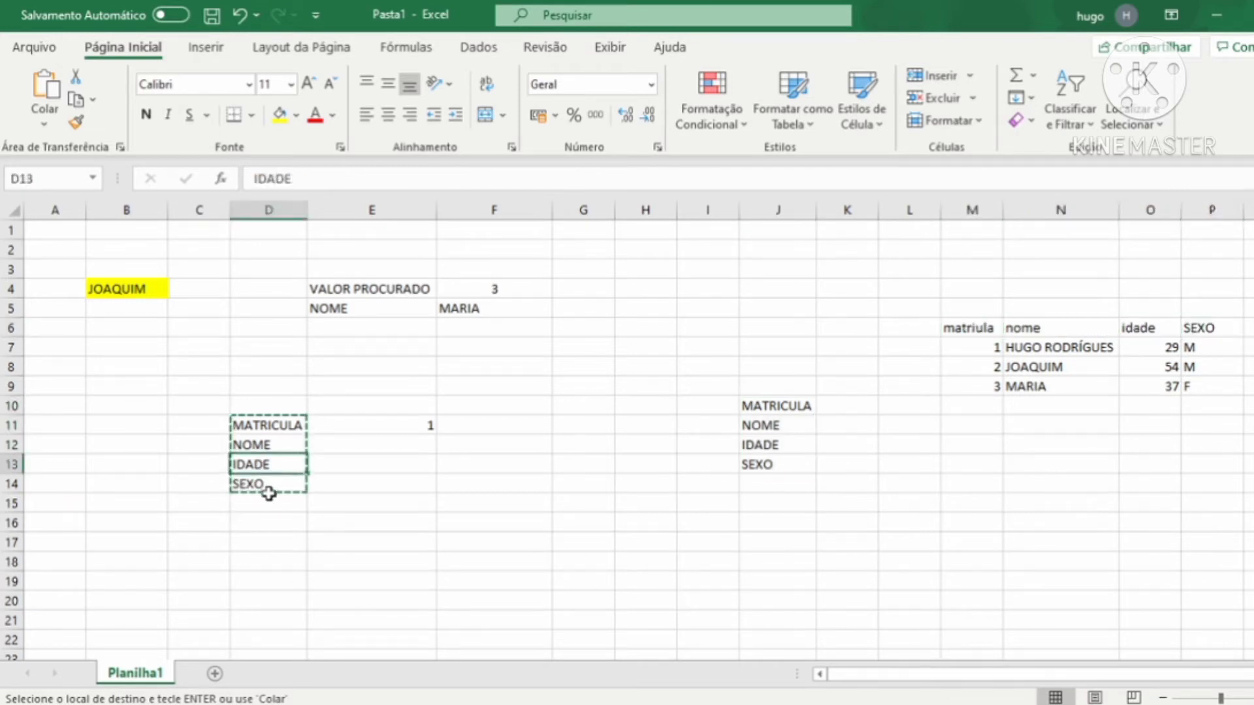
key(Escape)
drag(263, 450, 274, 539)
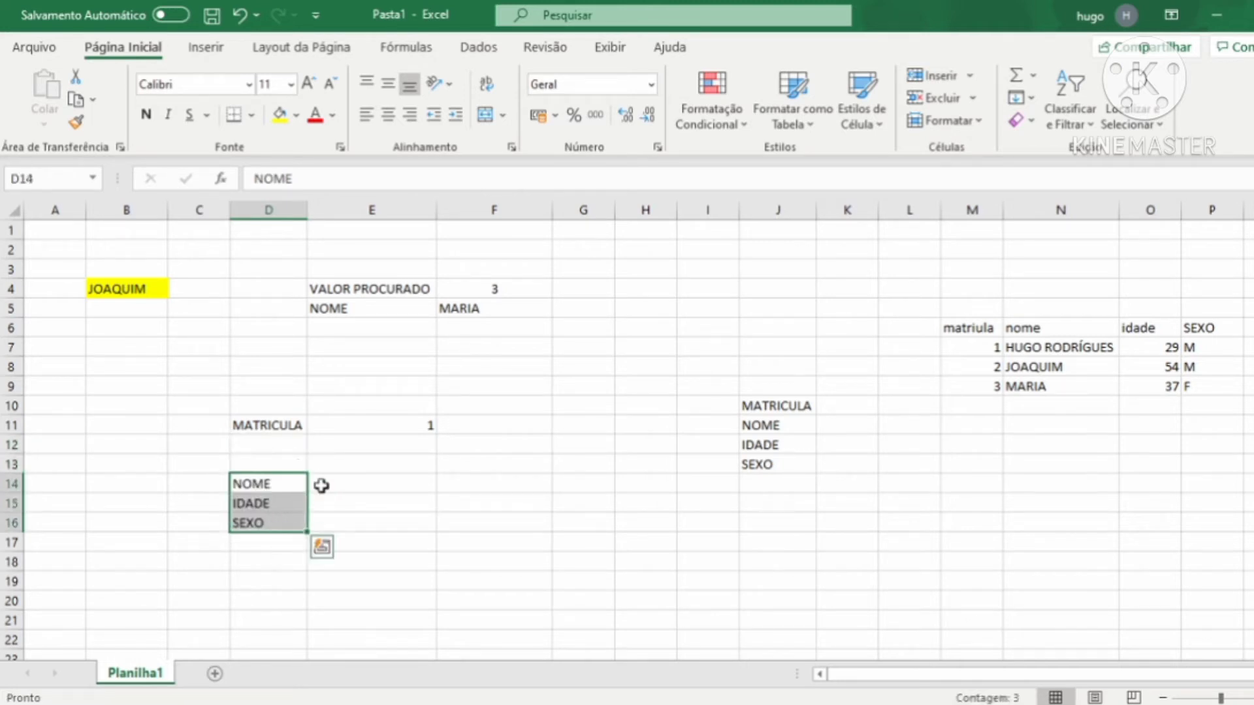
click(273, 486)
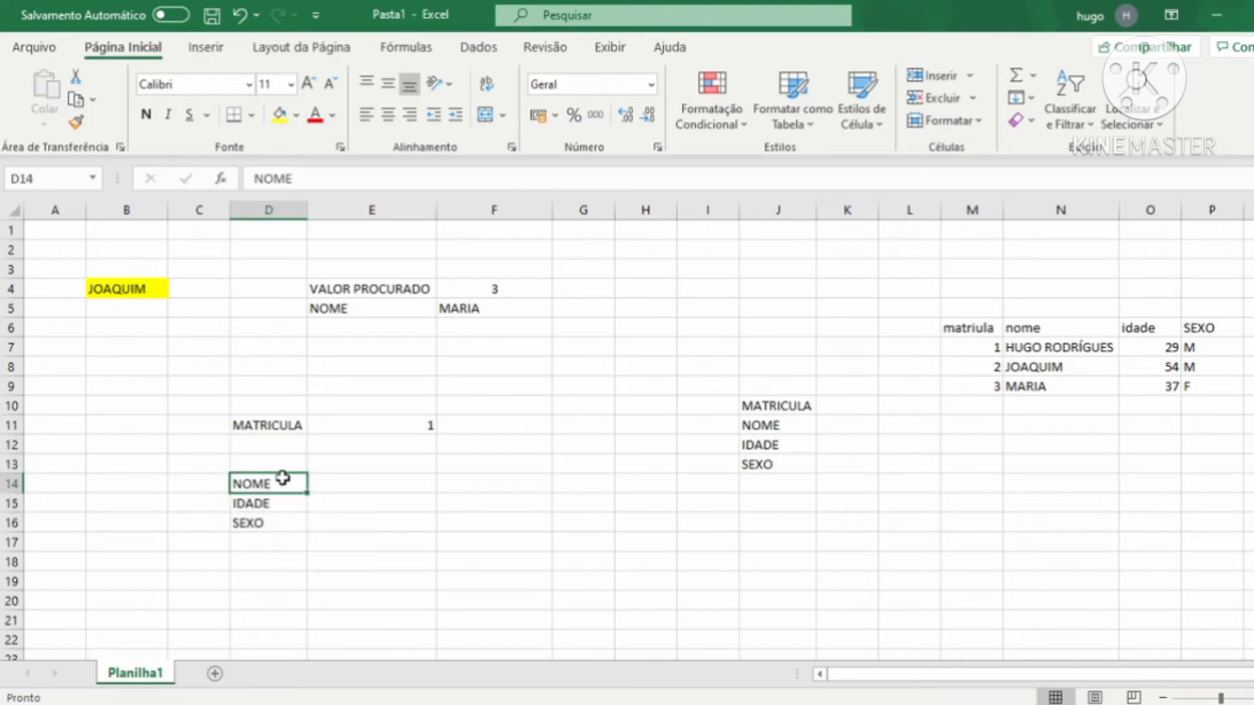
drag(279, 481, 280, 449)
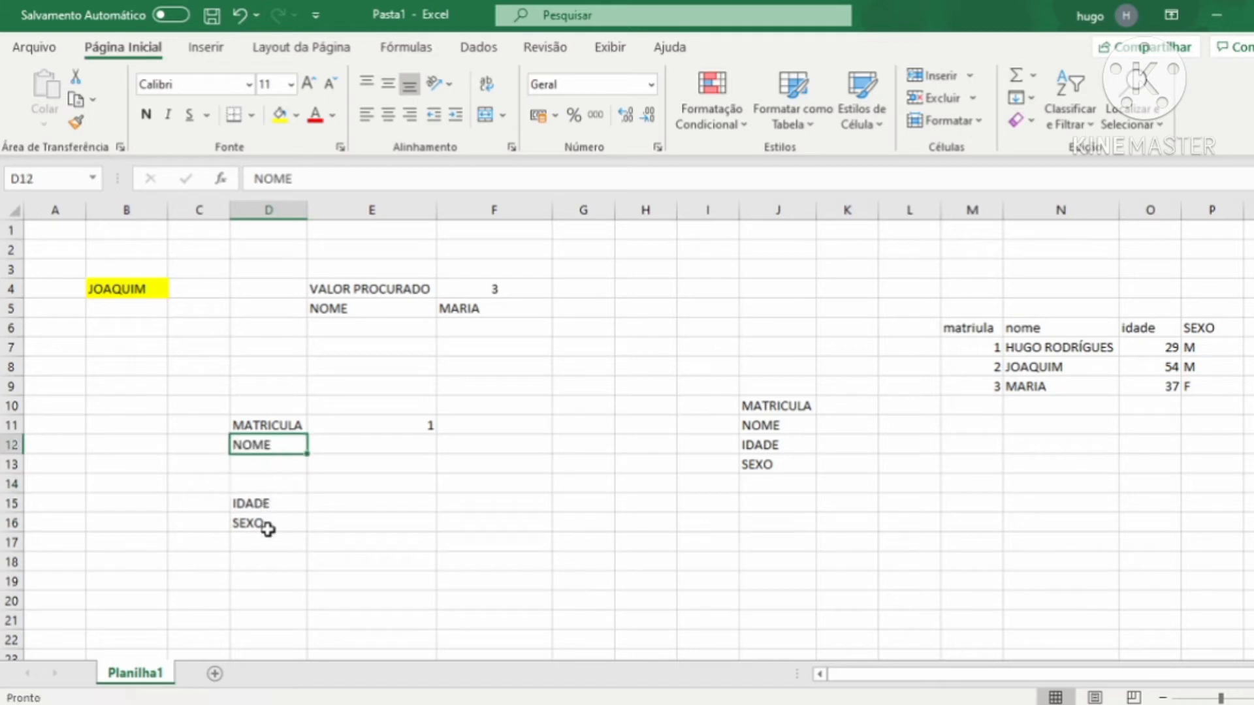
click(266, 526)
drag(280, 531, 281, 487)
click(278, 505)
- Check the M6:P9 table headers against the copied labels starting at J10
click(983, 329)
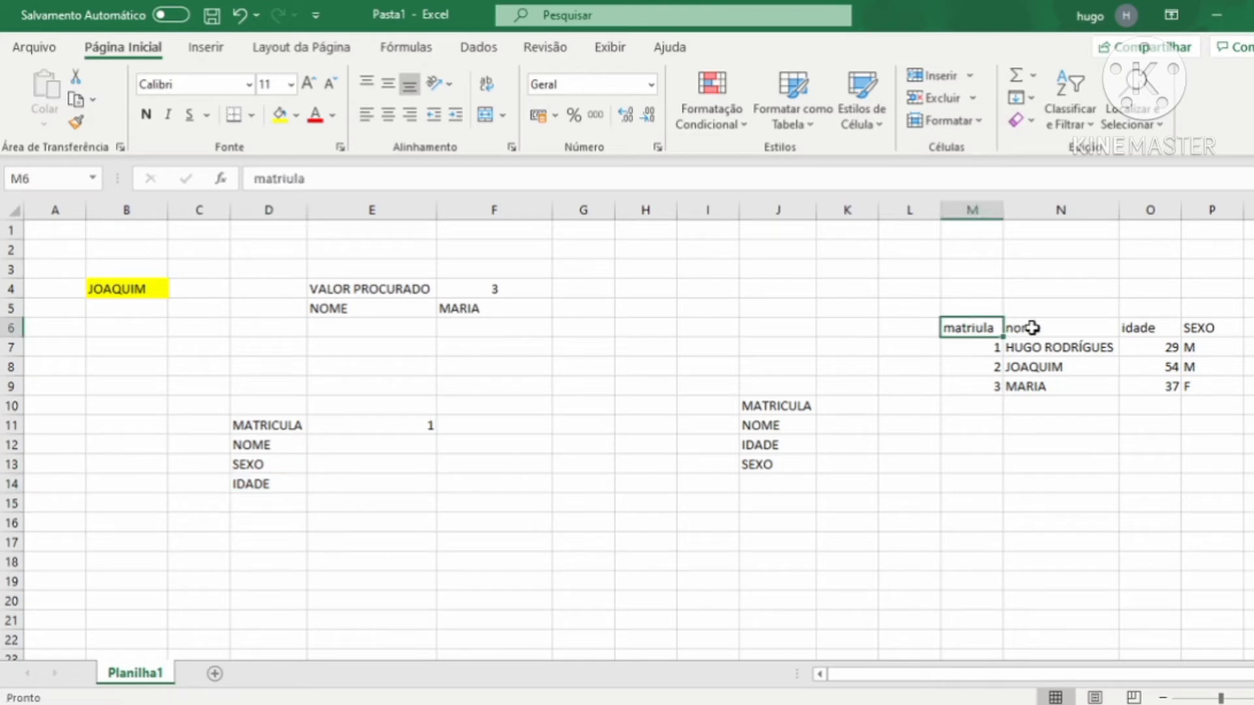
click(1039, 328)
click(1159, 327)
click(1215, 327)
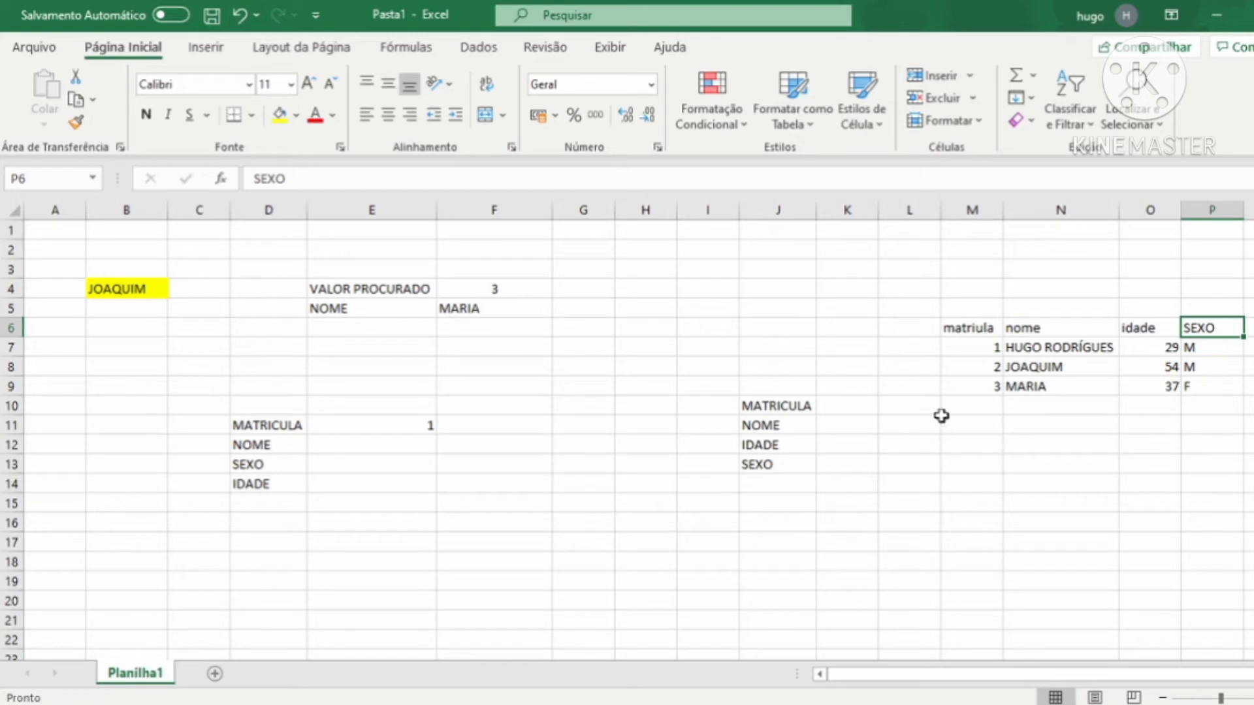
click(771, 409)
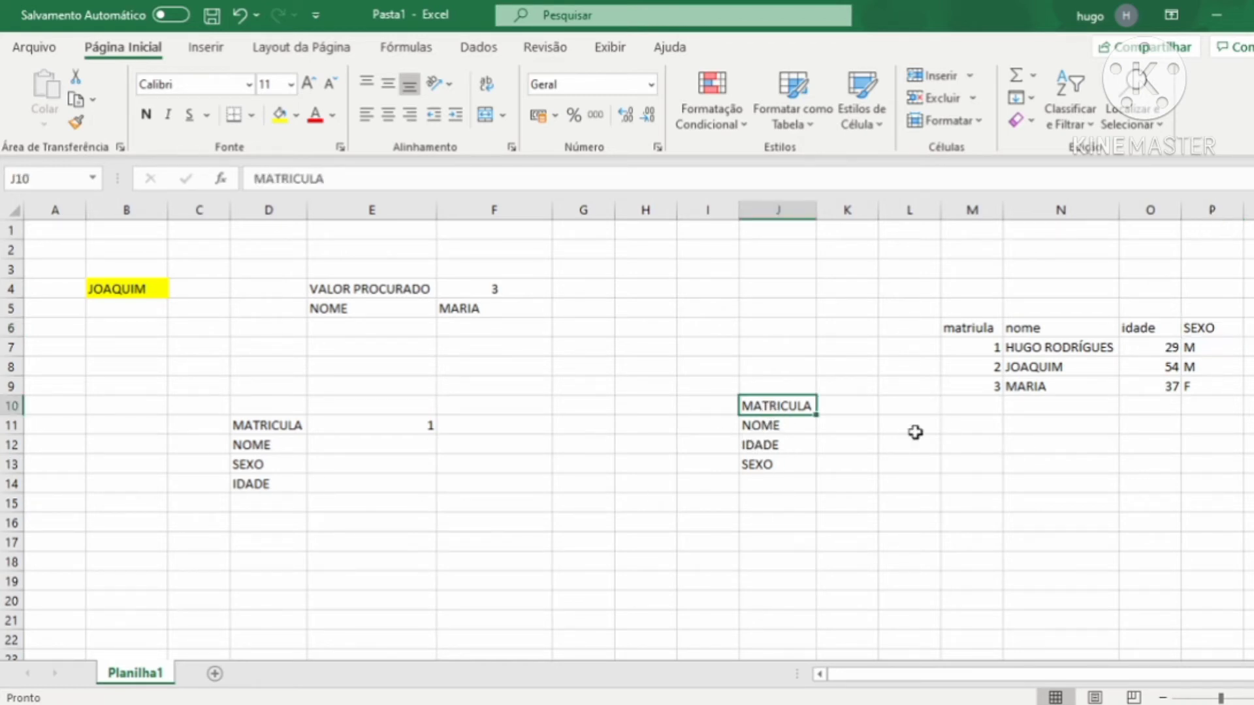
drag(970, 328, 1200, 385)
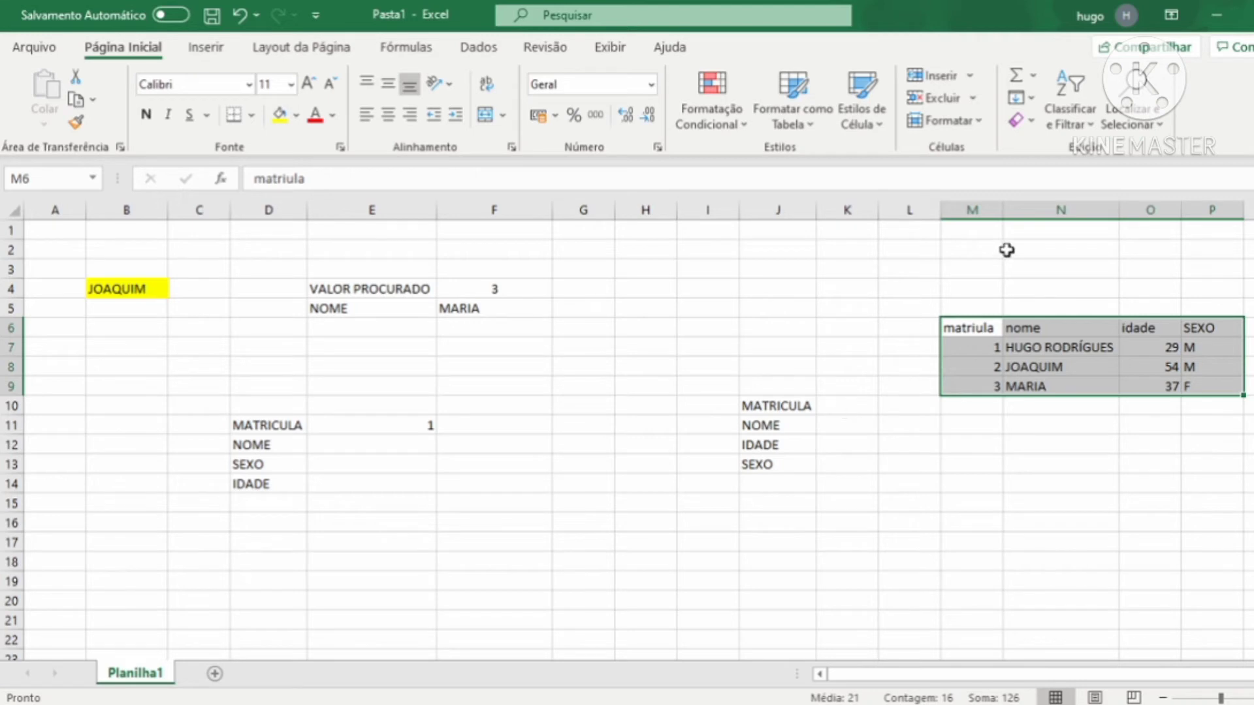
- Enter column numbers 1, 2, 3 and 4 in K10:K13 beside the copied labels
click(840, 410)
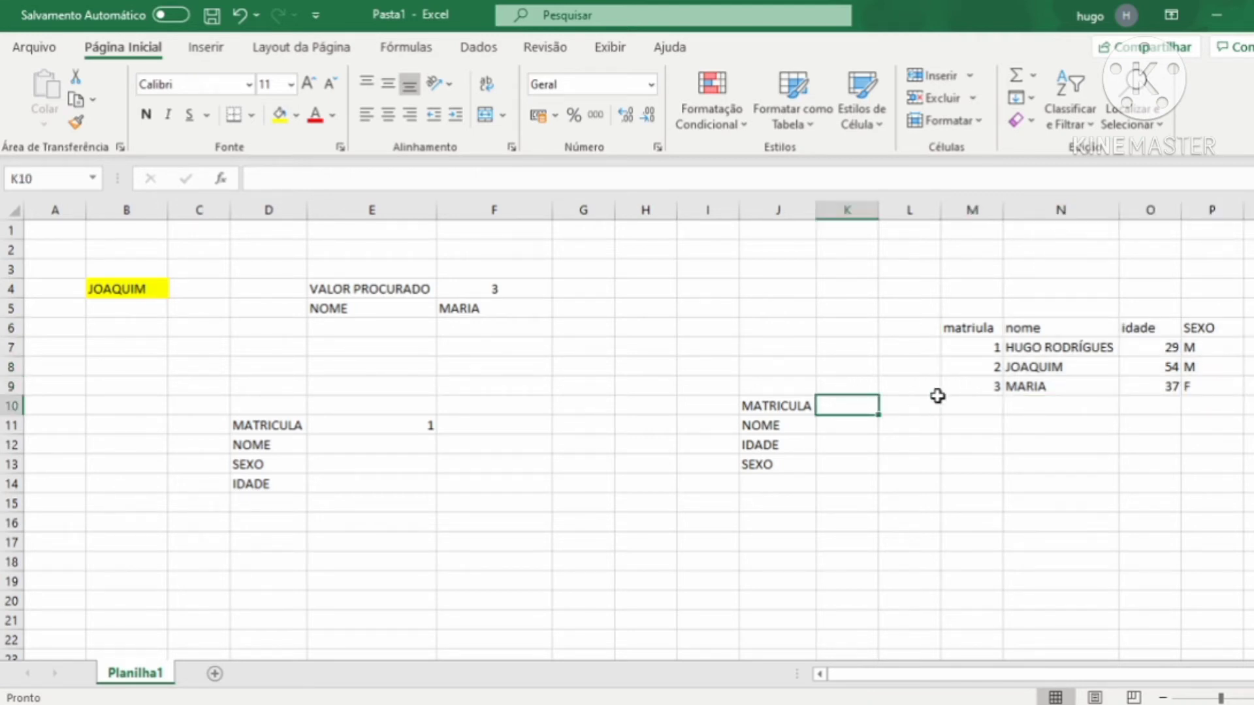
text(1)
key(Return)
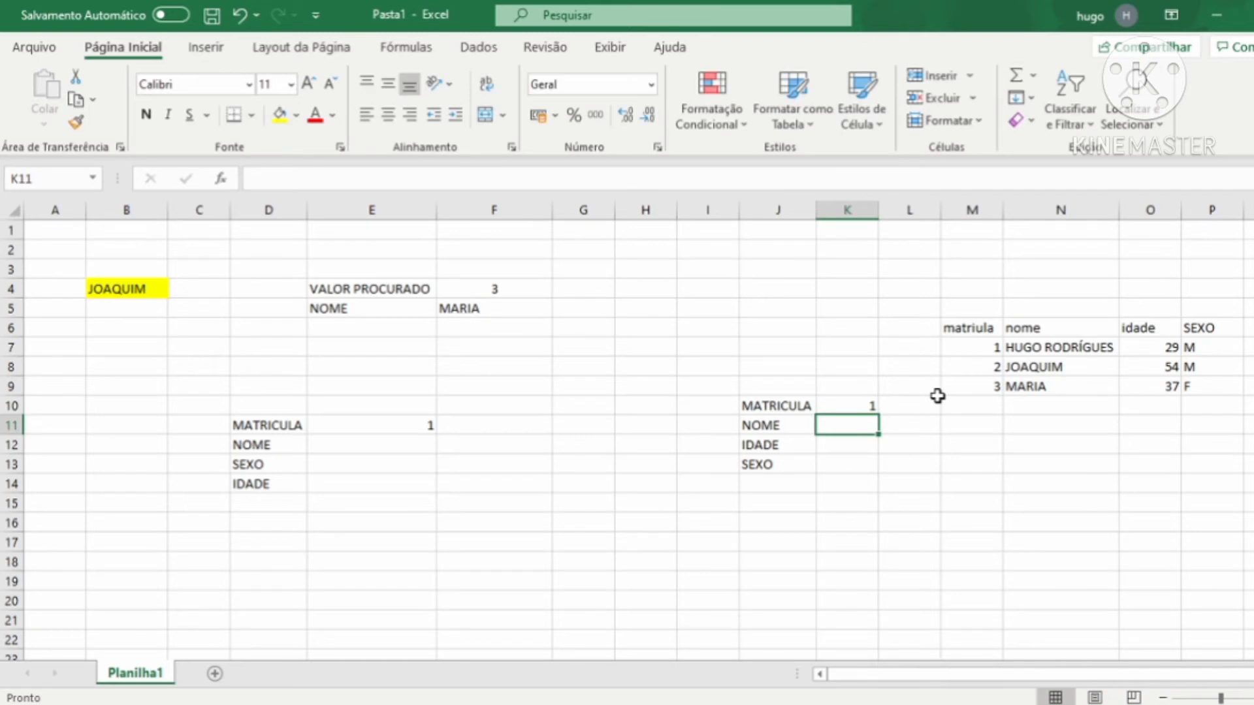
text(2)
key(Return)
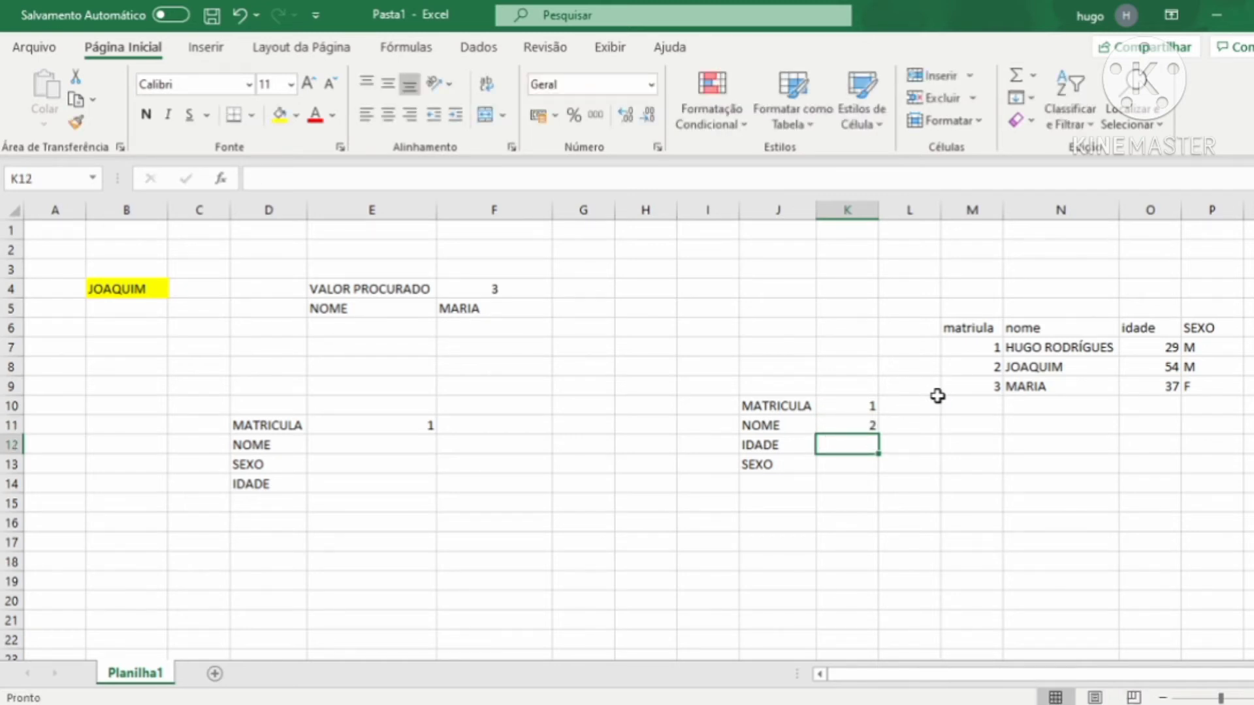
text(3)
key(Return)
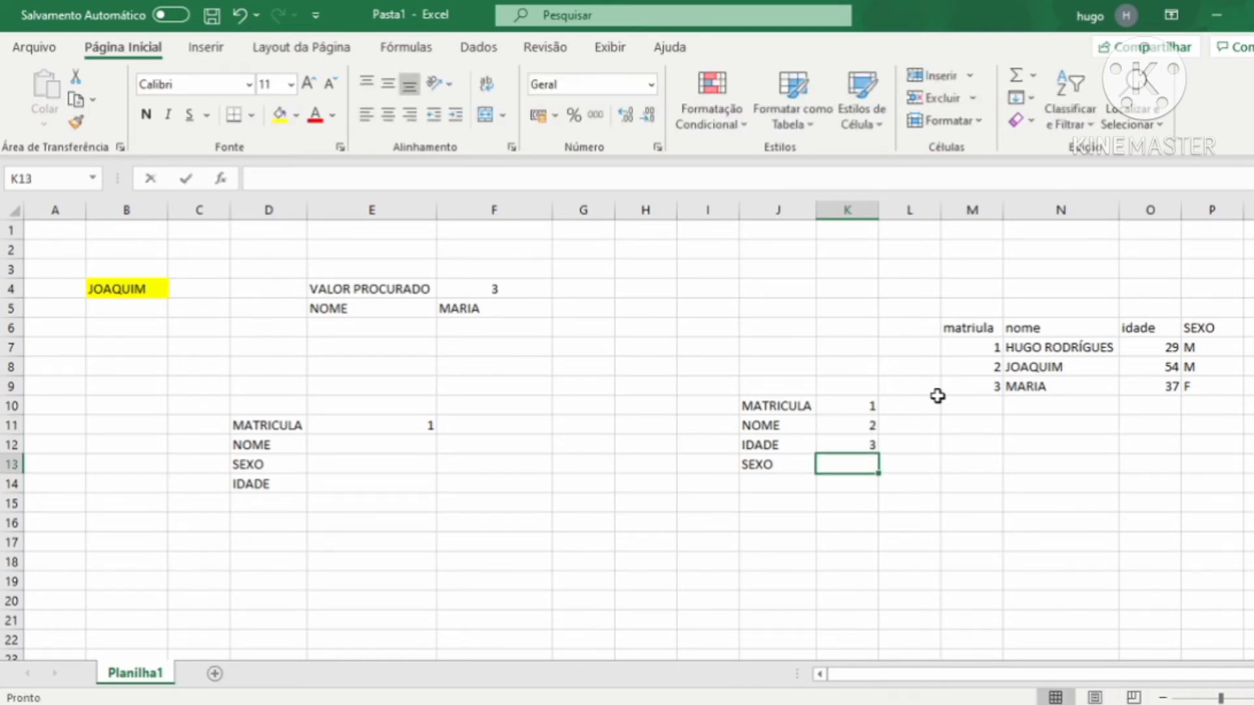
text(4)
key(Return)
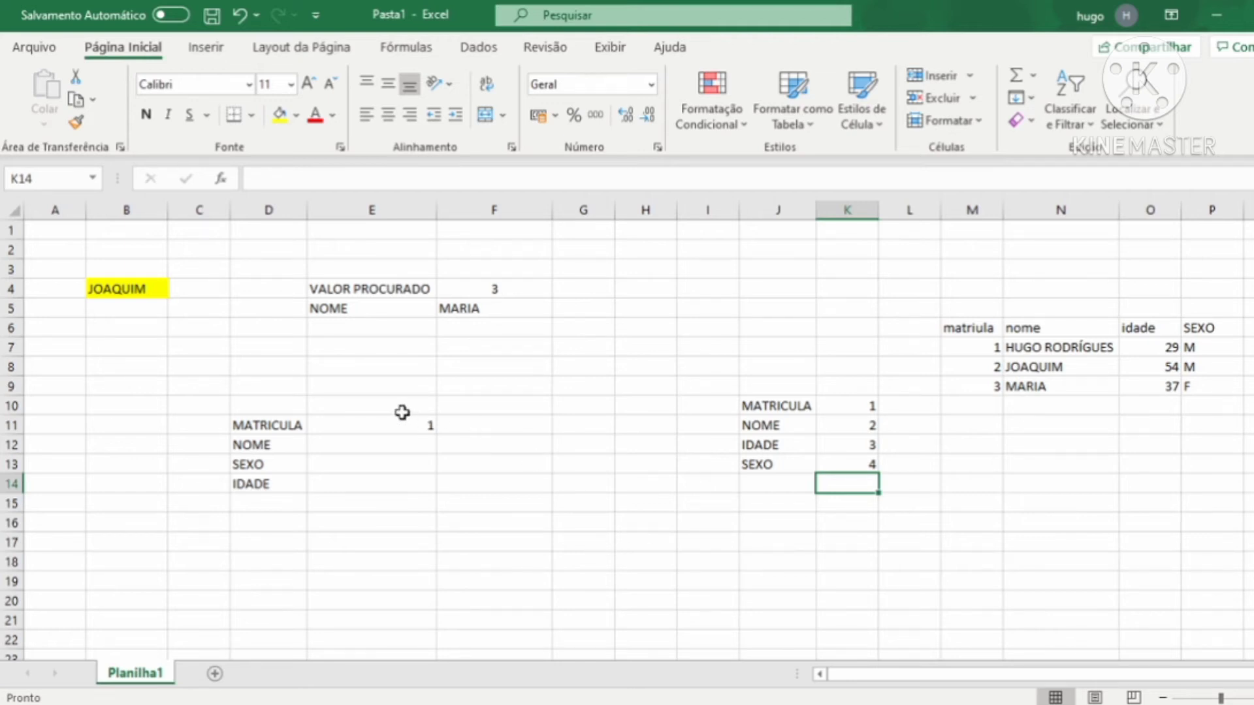
click(369, 425)
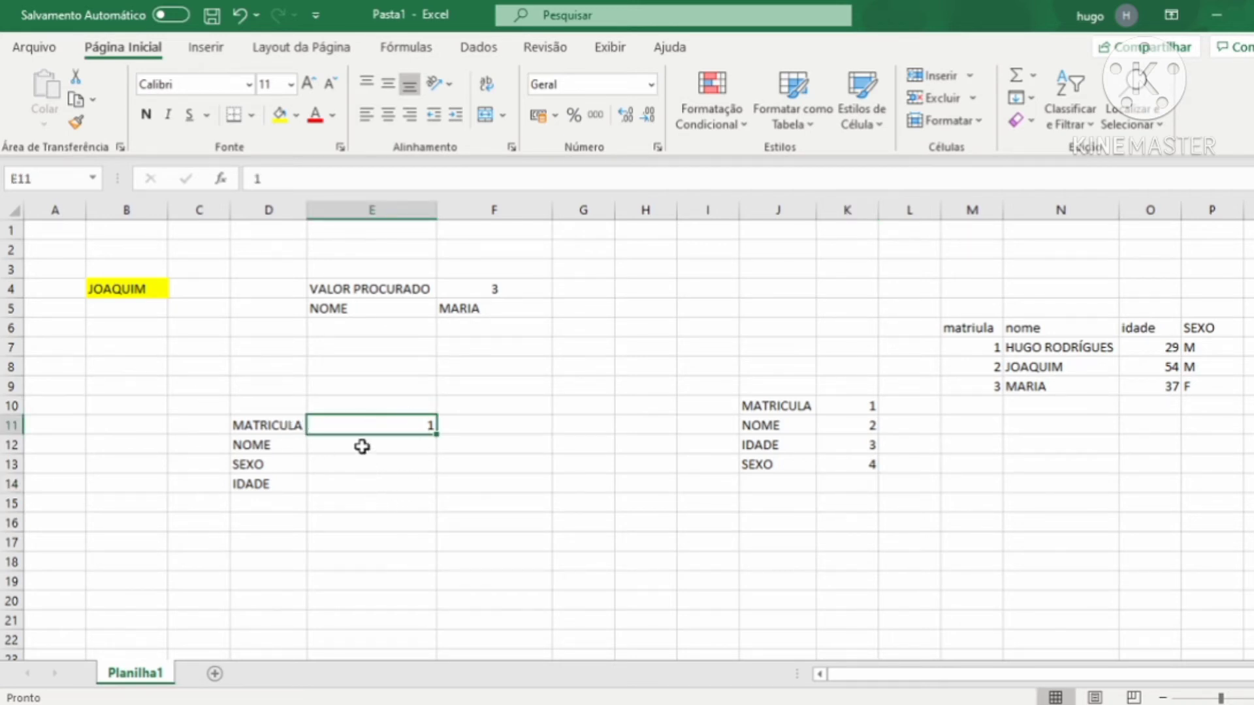
- Enter ESTADO CIVIL in J14, extending the label list below SEXO
click(362, 447)
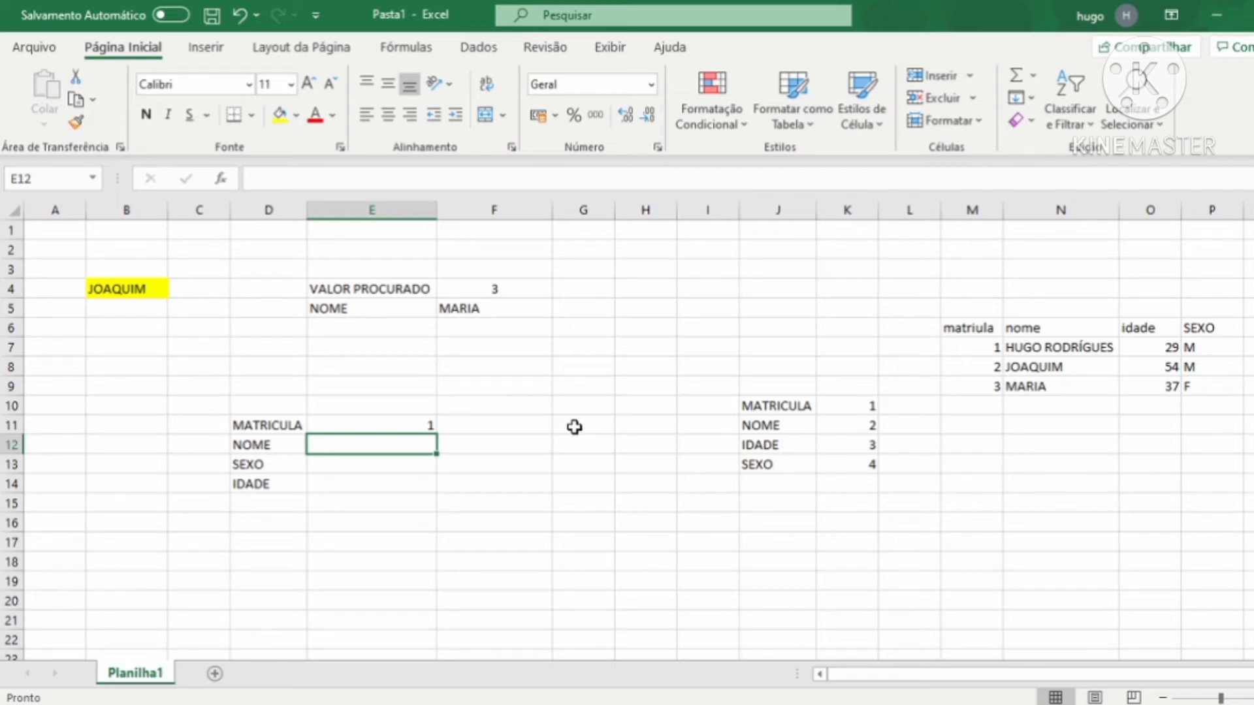
click(861, 405)
drag(861, 420, 871, 464)
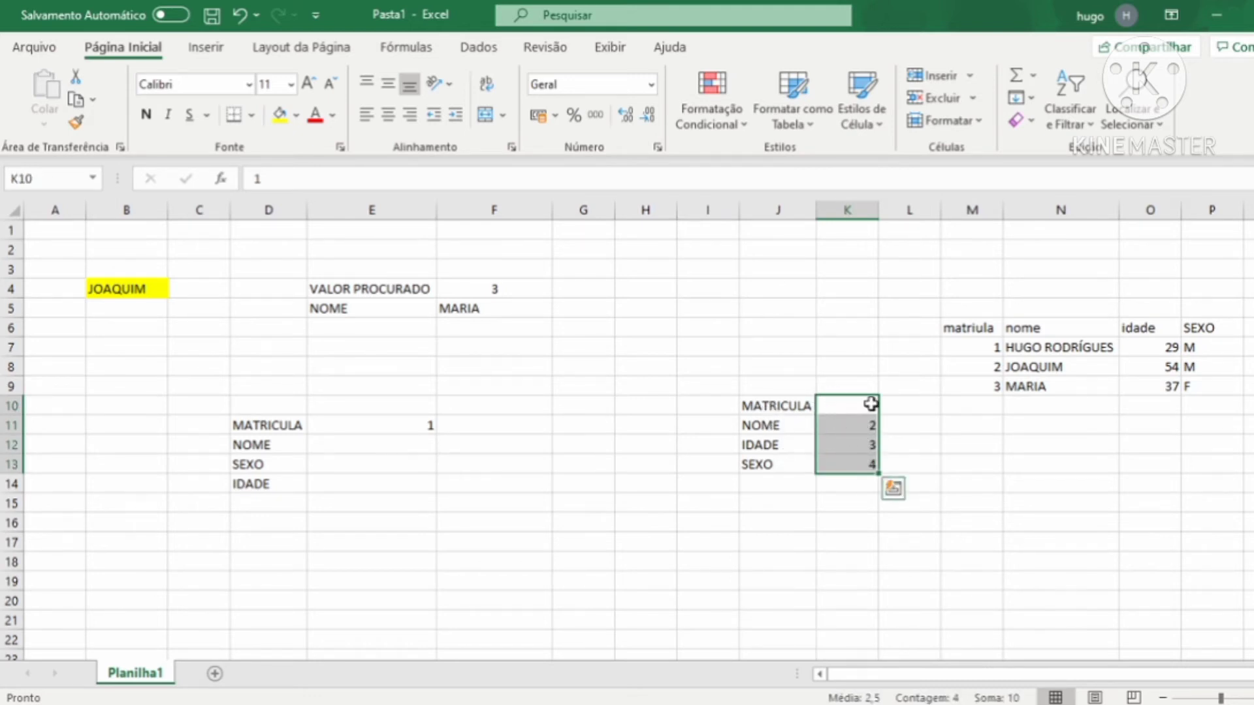
drag(870, 403, 869, 466)
click(793, 486)
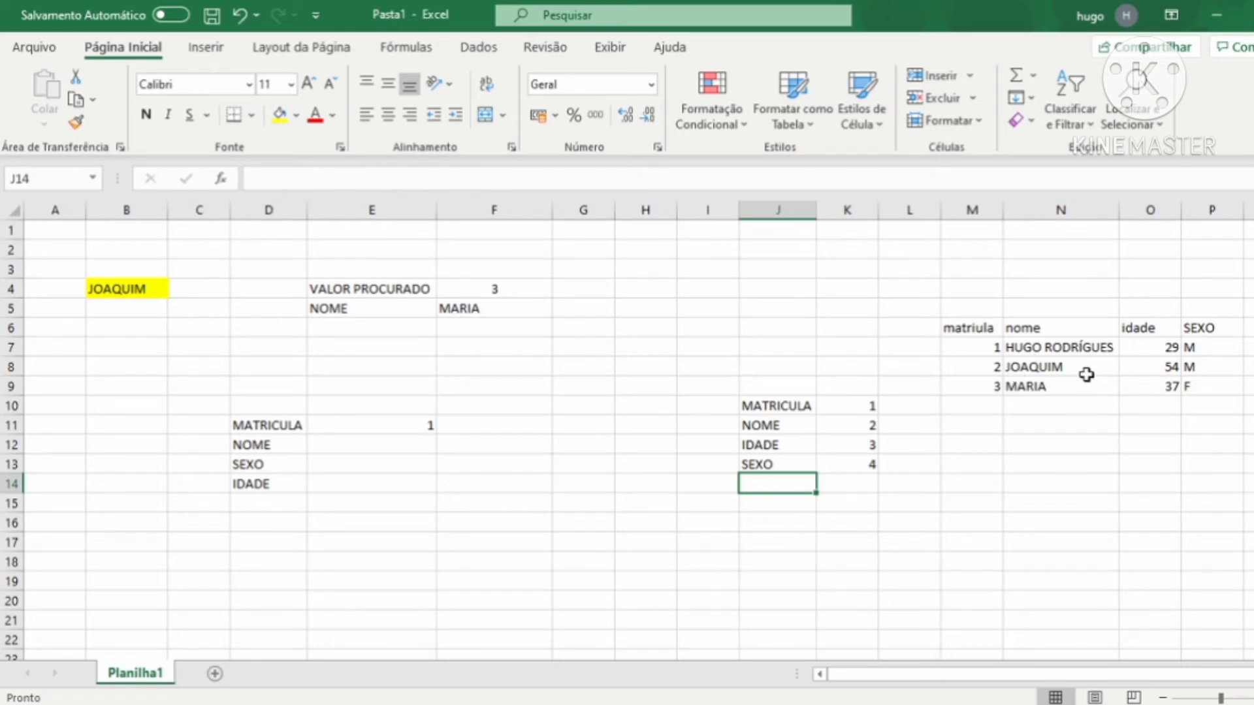
text(ESTADO CI)
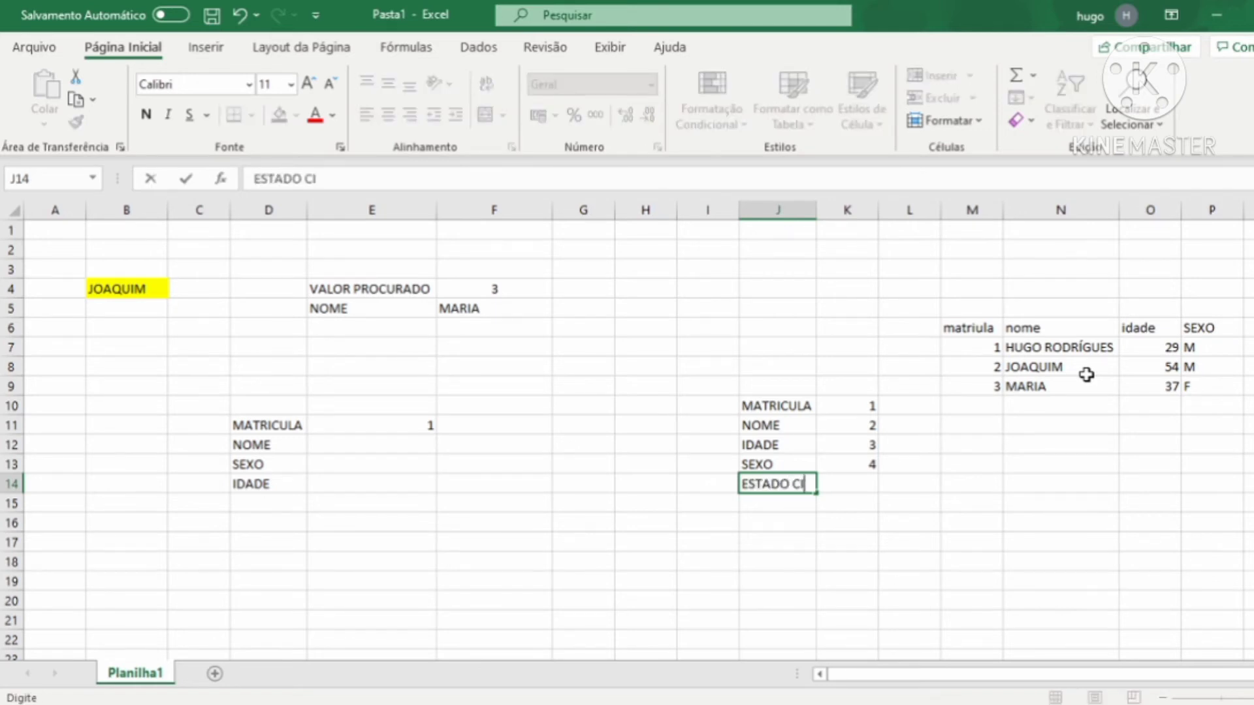
text(VIL)
key(Tab)
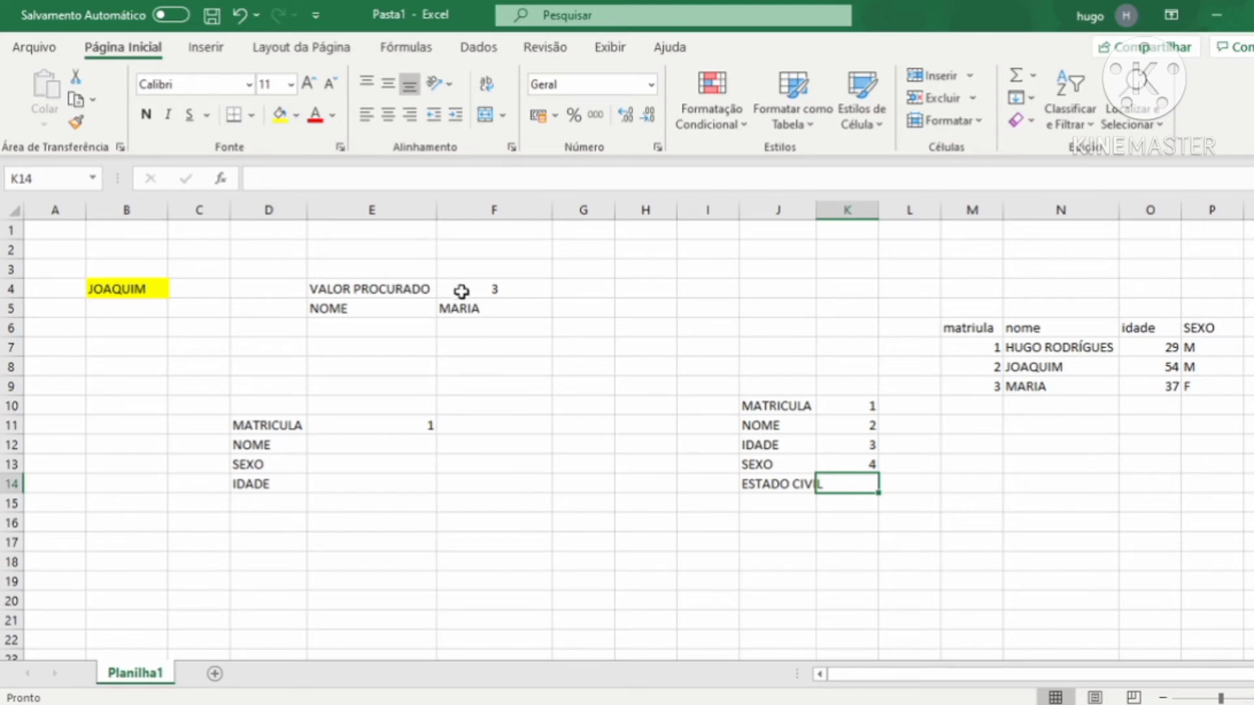
- Inspect F5's lookup formula, then enter 35 beside ESTADO CIVIL in K14
click(471, 309)
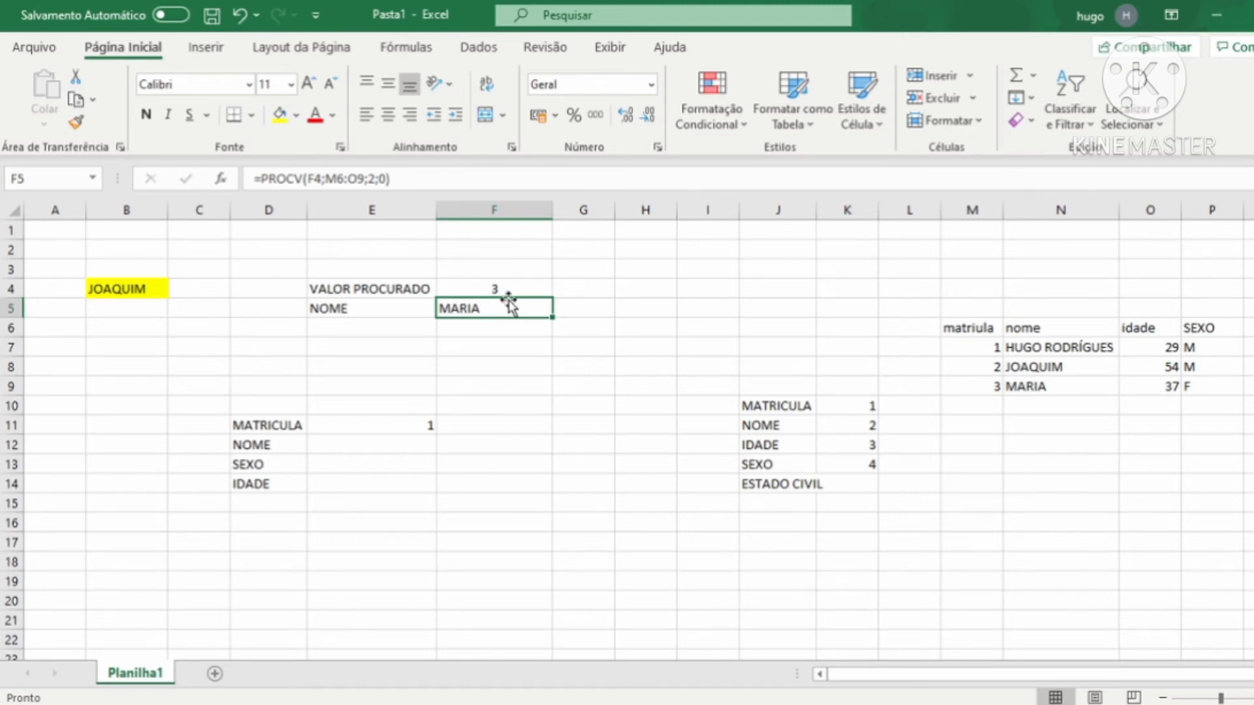
click(378, 177)
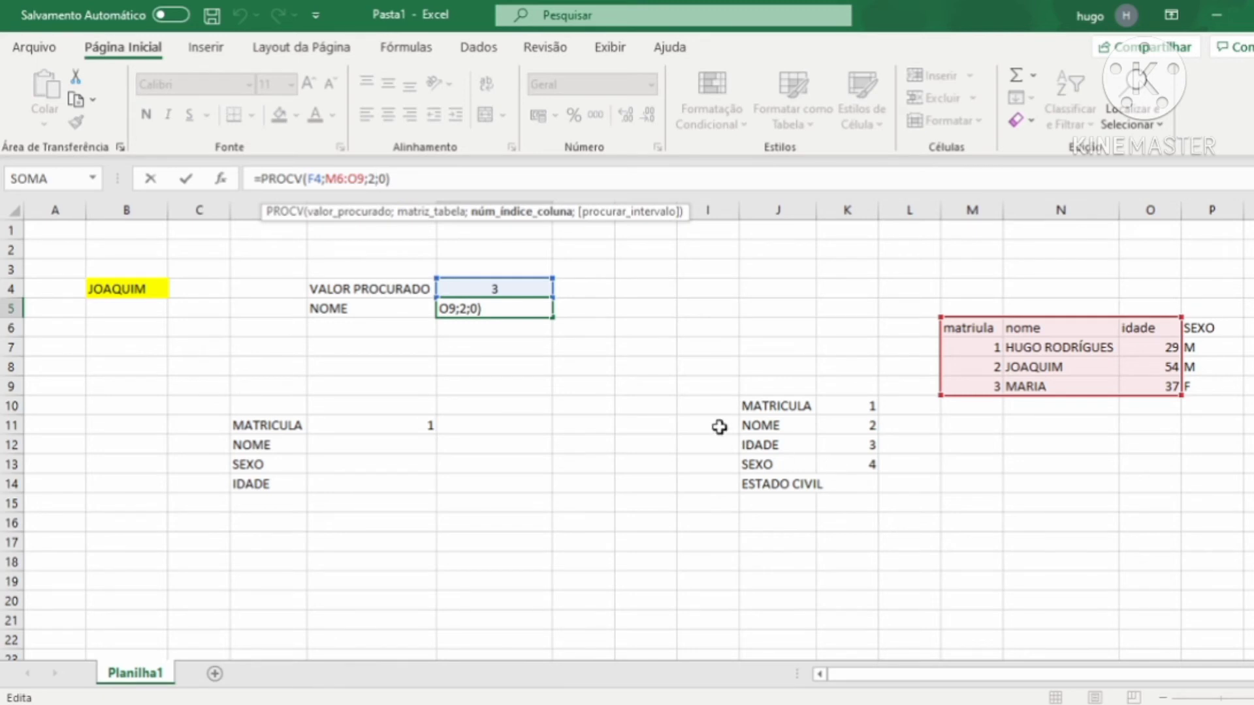
key(Escape)
drag(770, 403, 862, 448)
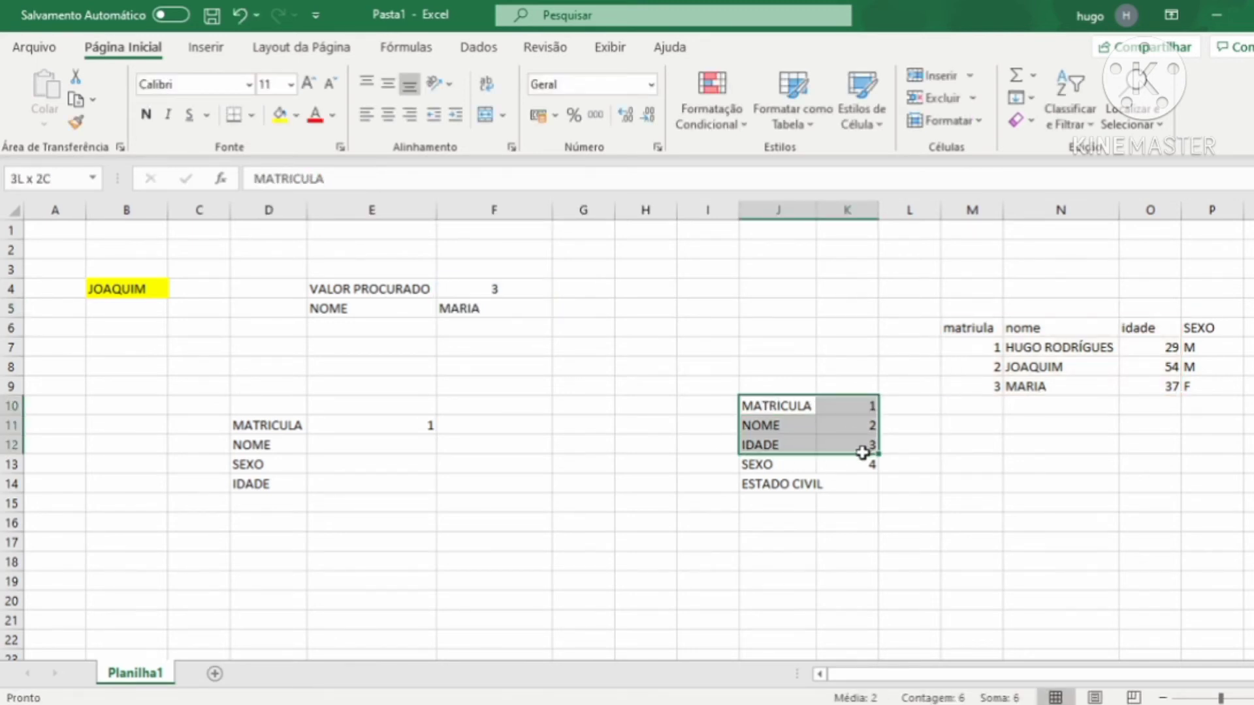
click(863, 484)
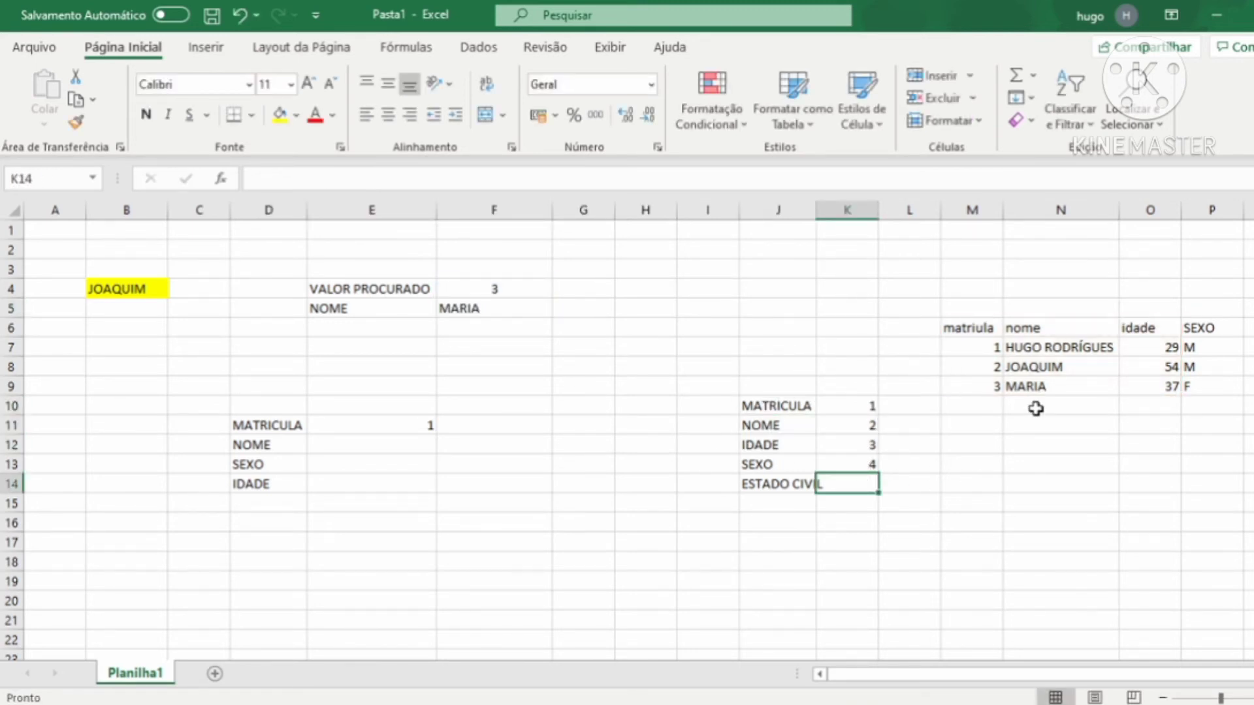
text(35)
key(Return)
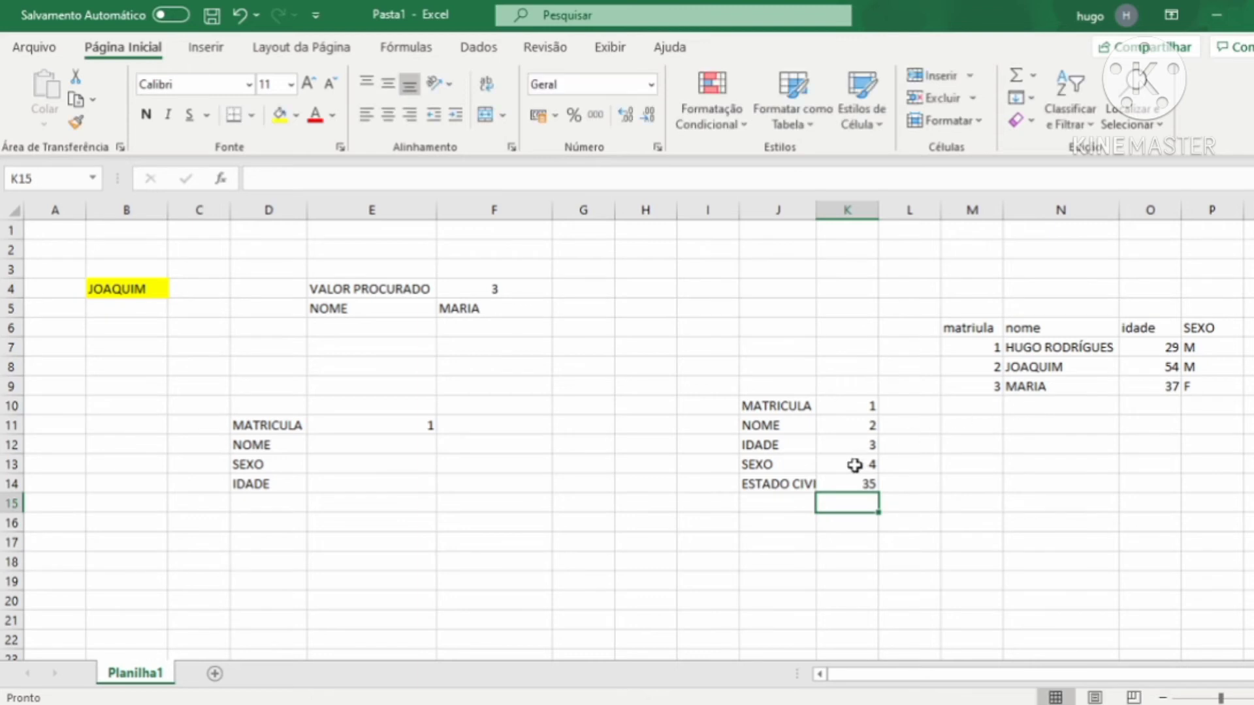
- Clear ESTADO CIVIL and 35 from J14:K14 so the list ends at SEXO 4
click(788, 486)
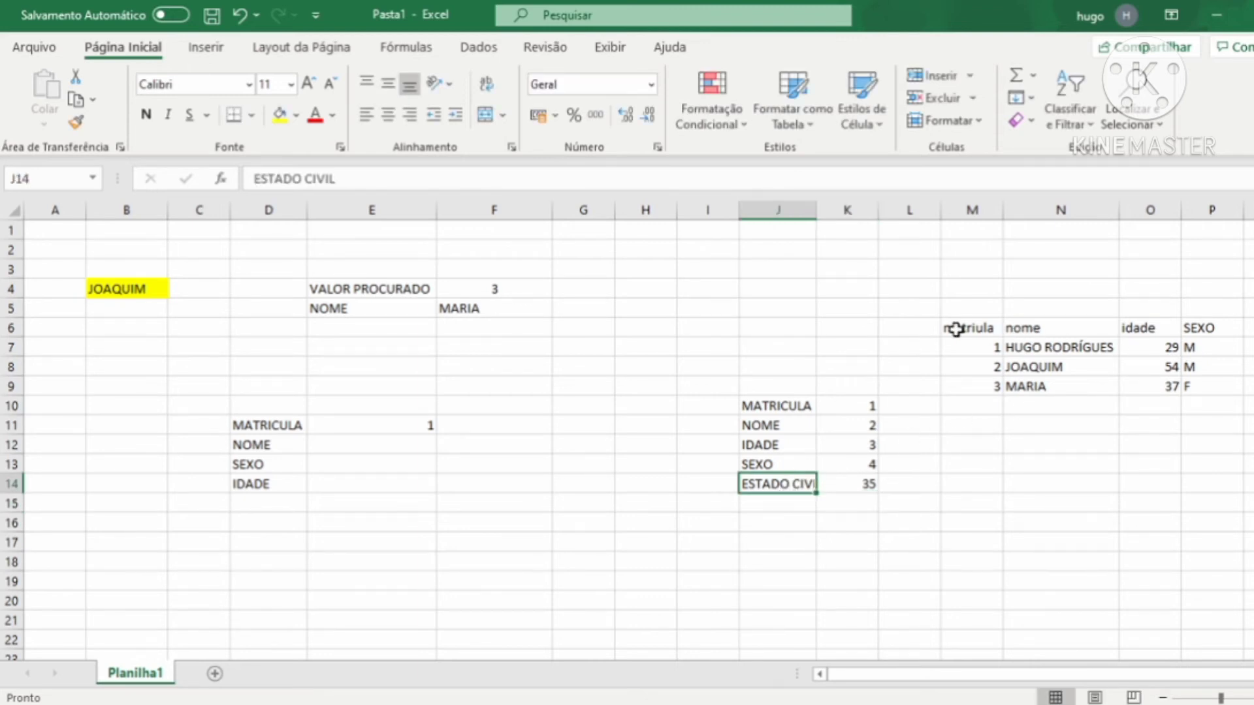
drag(961, 330, 1203, 387)
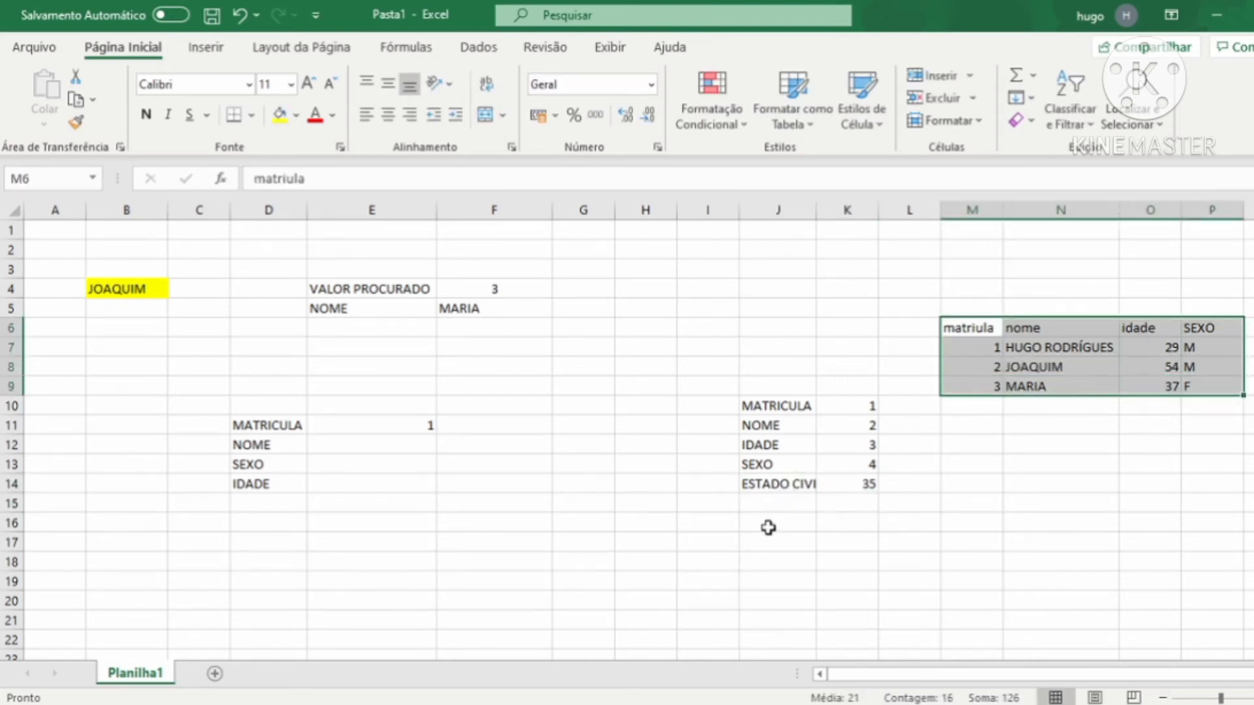
drag(759, 487, 863, 487)
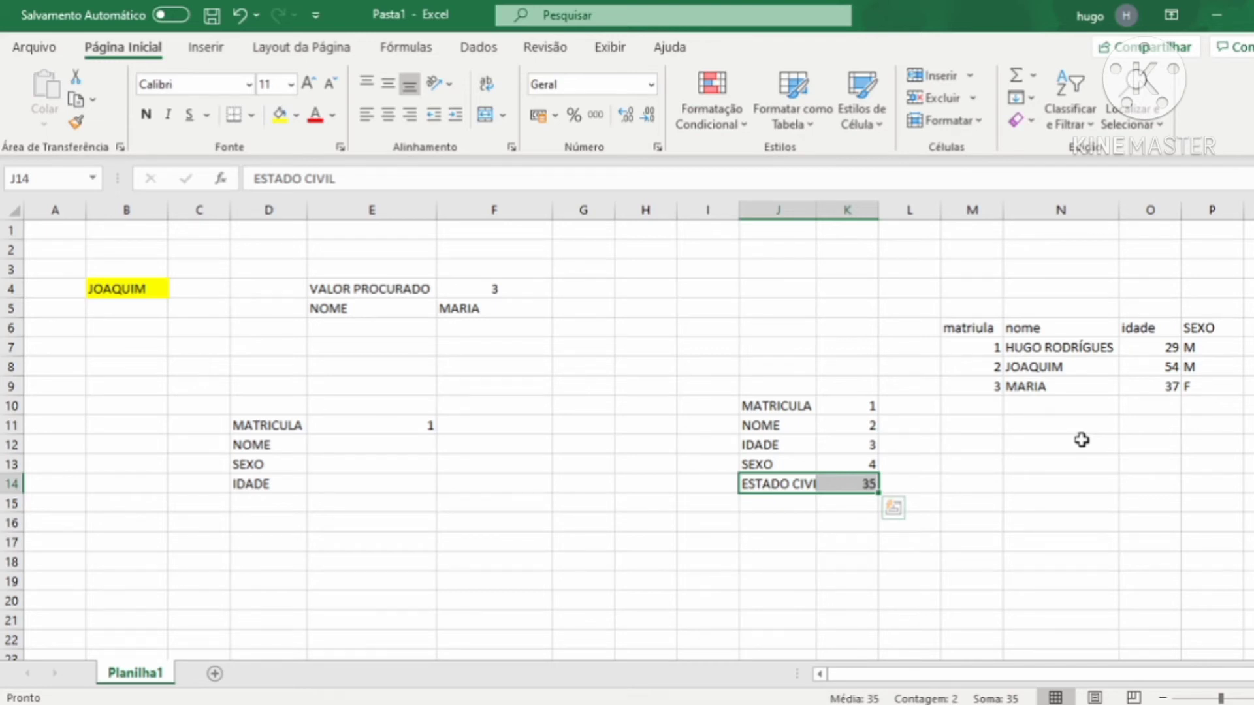
key(Delete)
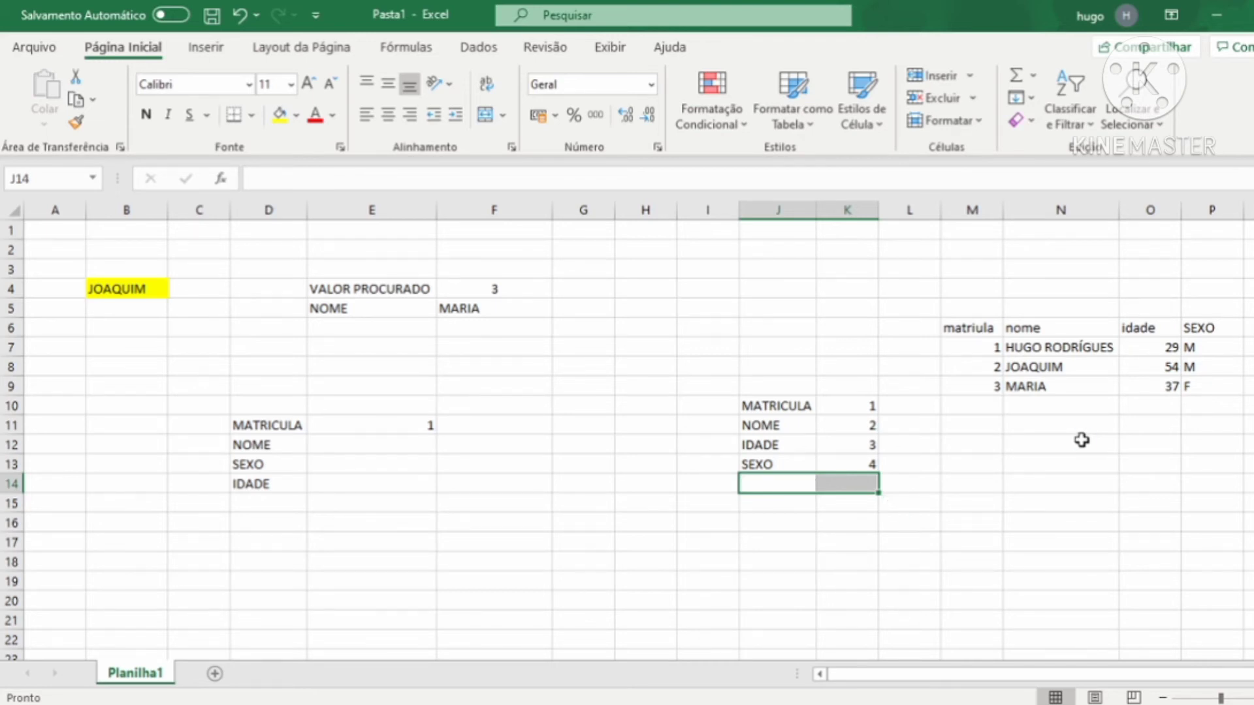
click(371, 445)
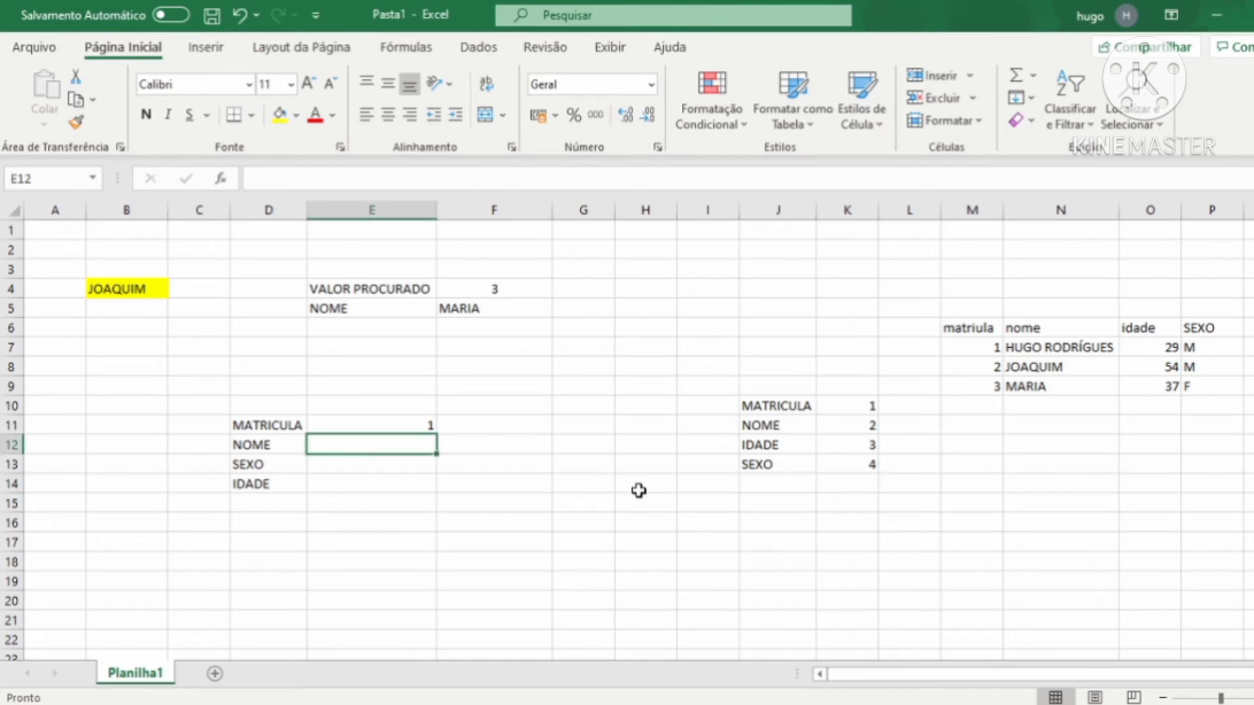
- Start E12's formula as =PROCV(E11;M6:P9;PROCV( for the nested name lookup
text(=PROCV()
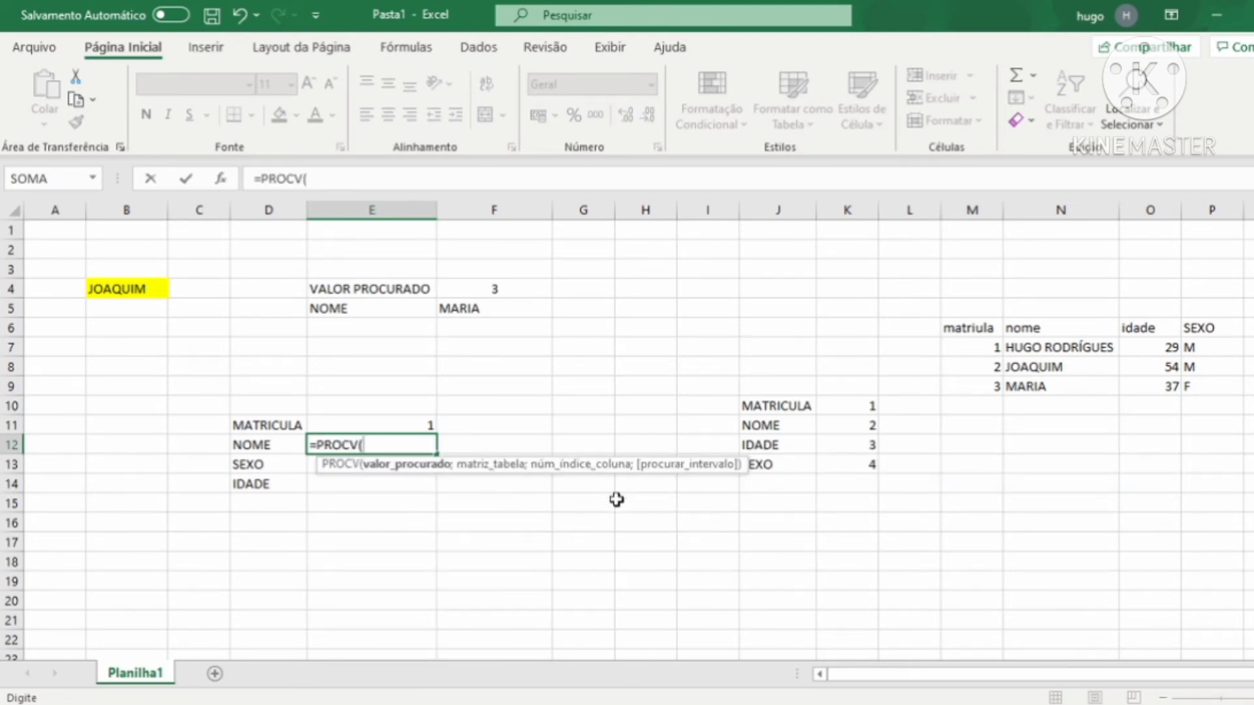
click(381, 422)
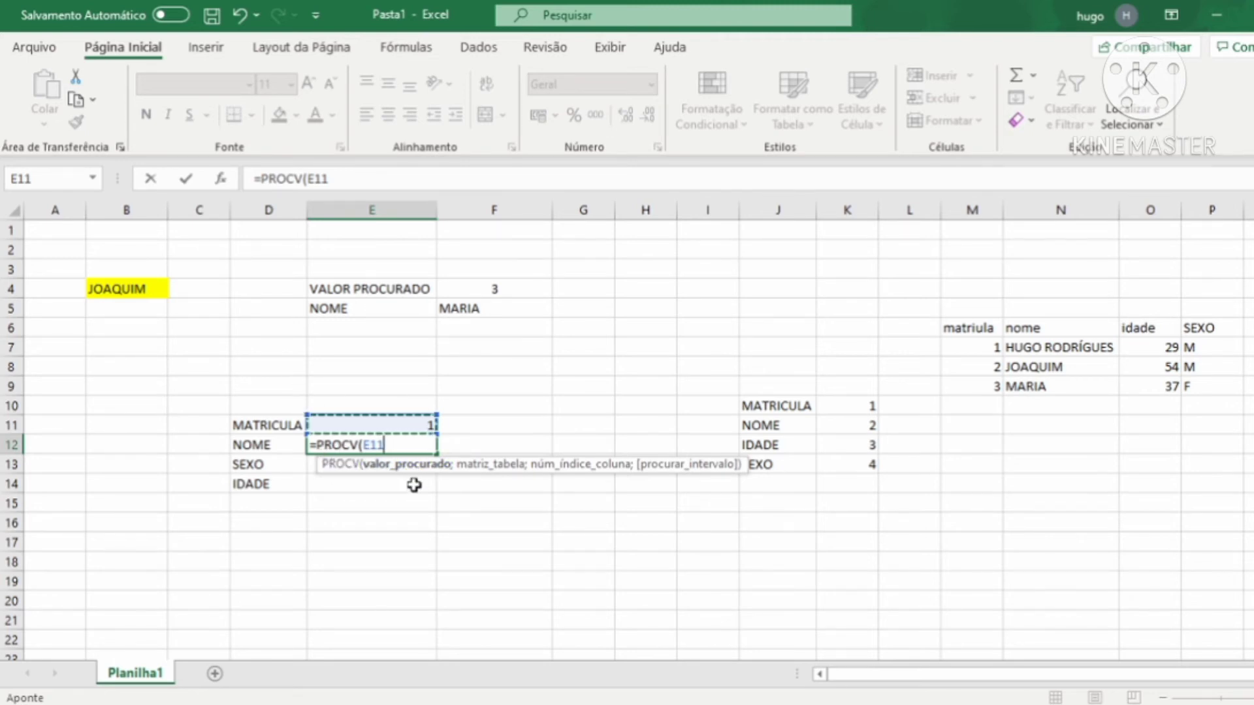
text(;)
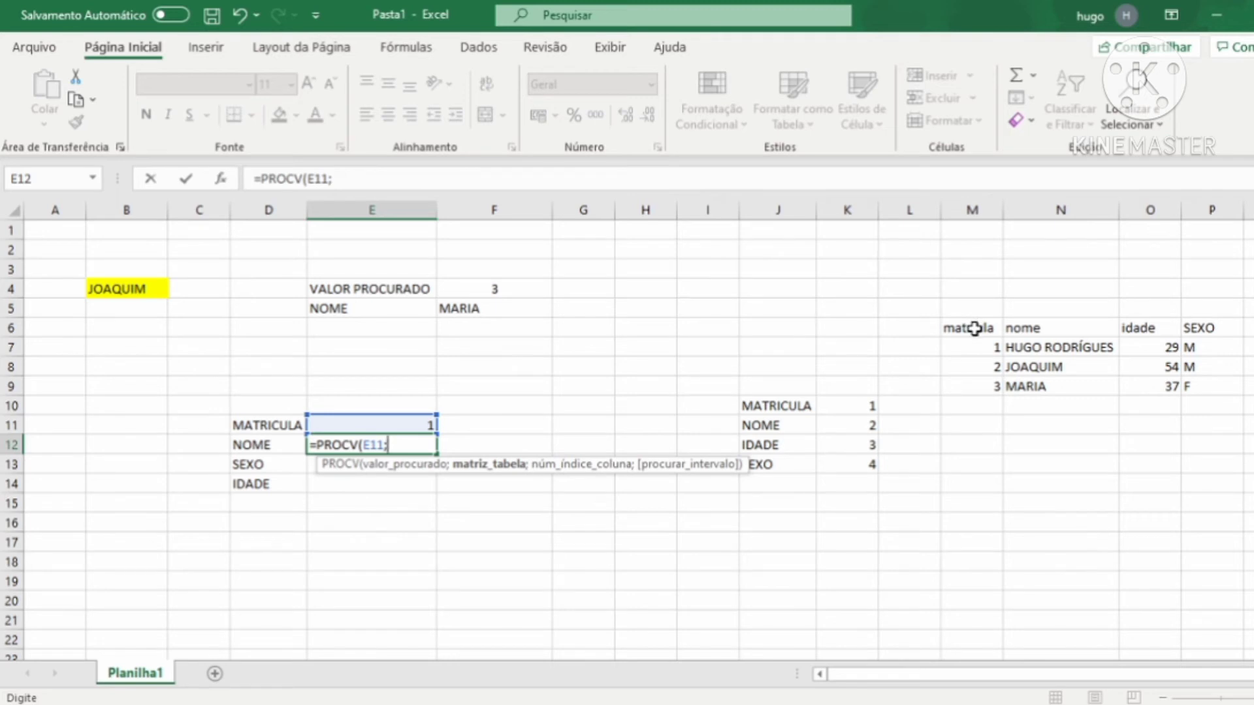
drag(973, 324, 1182, 386)
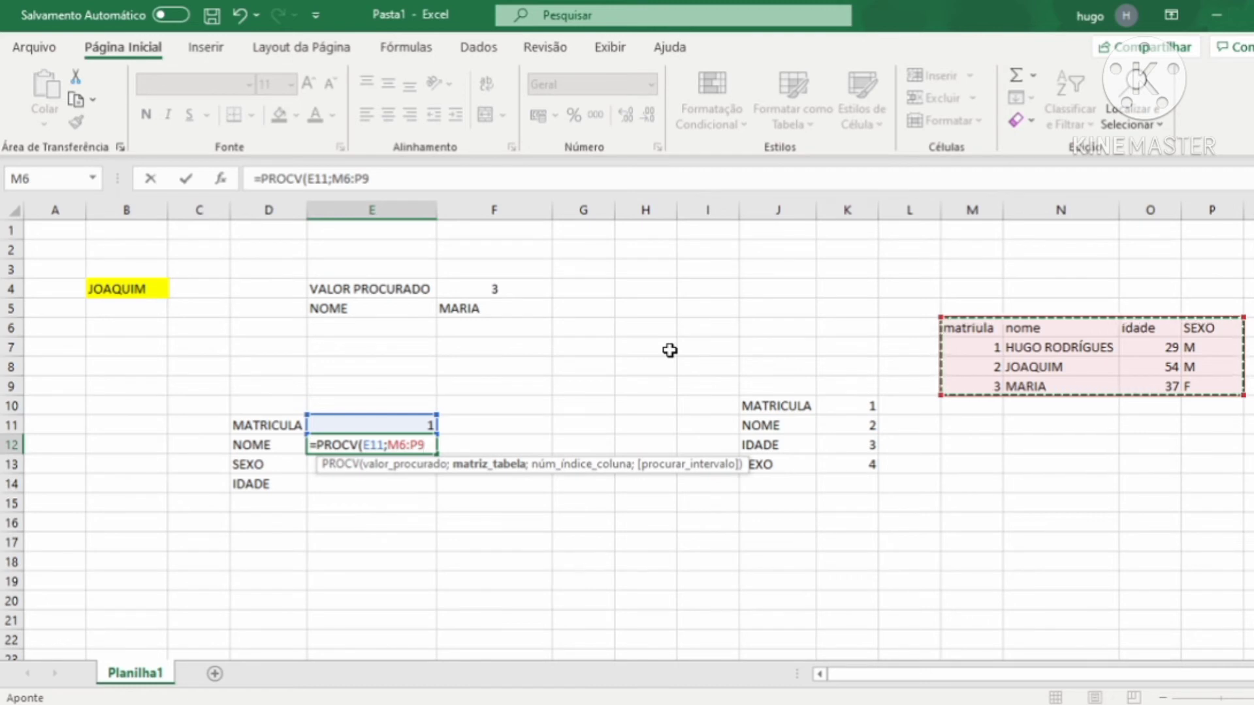
text(;;)
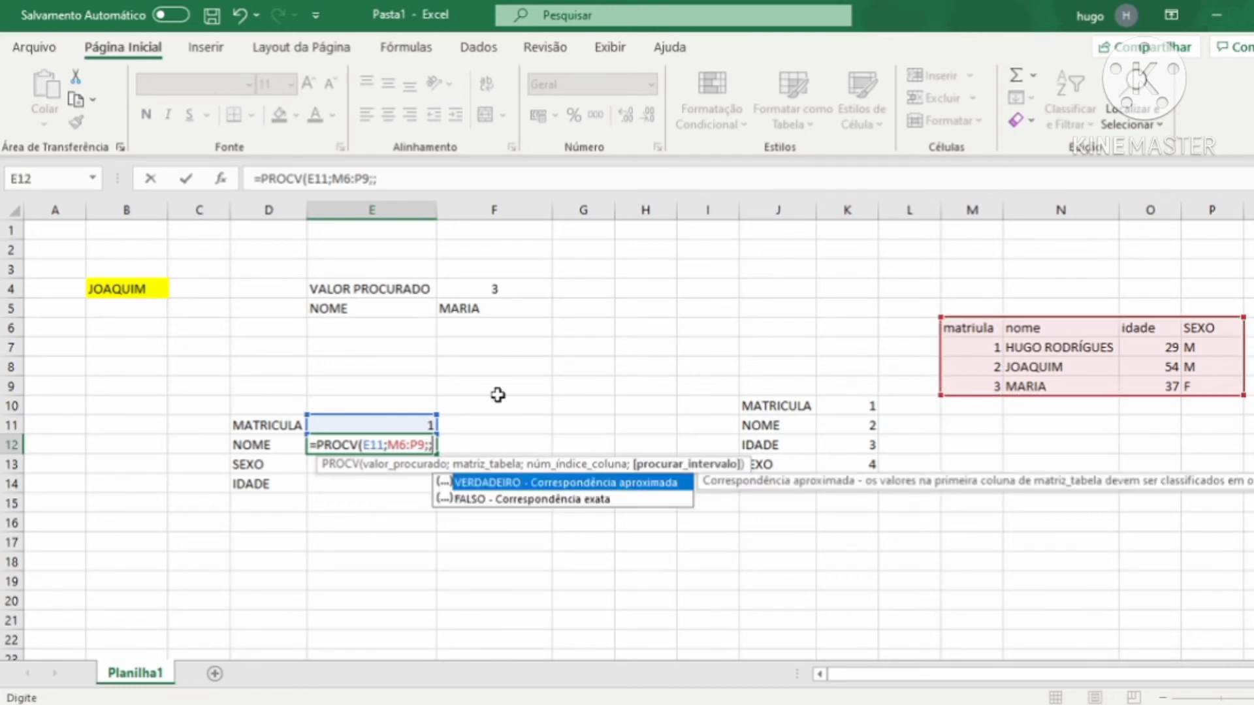
key(Left)
key(Delete)
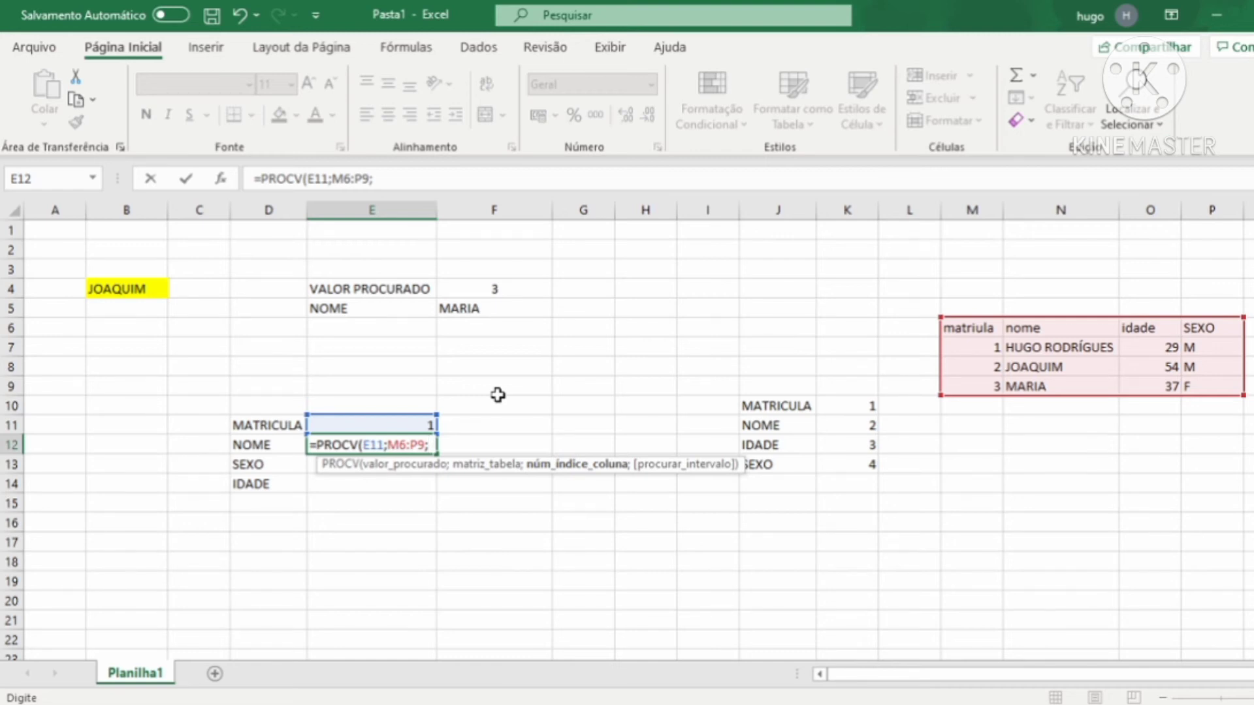
text(PROCV()
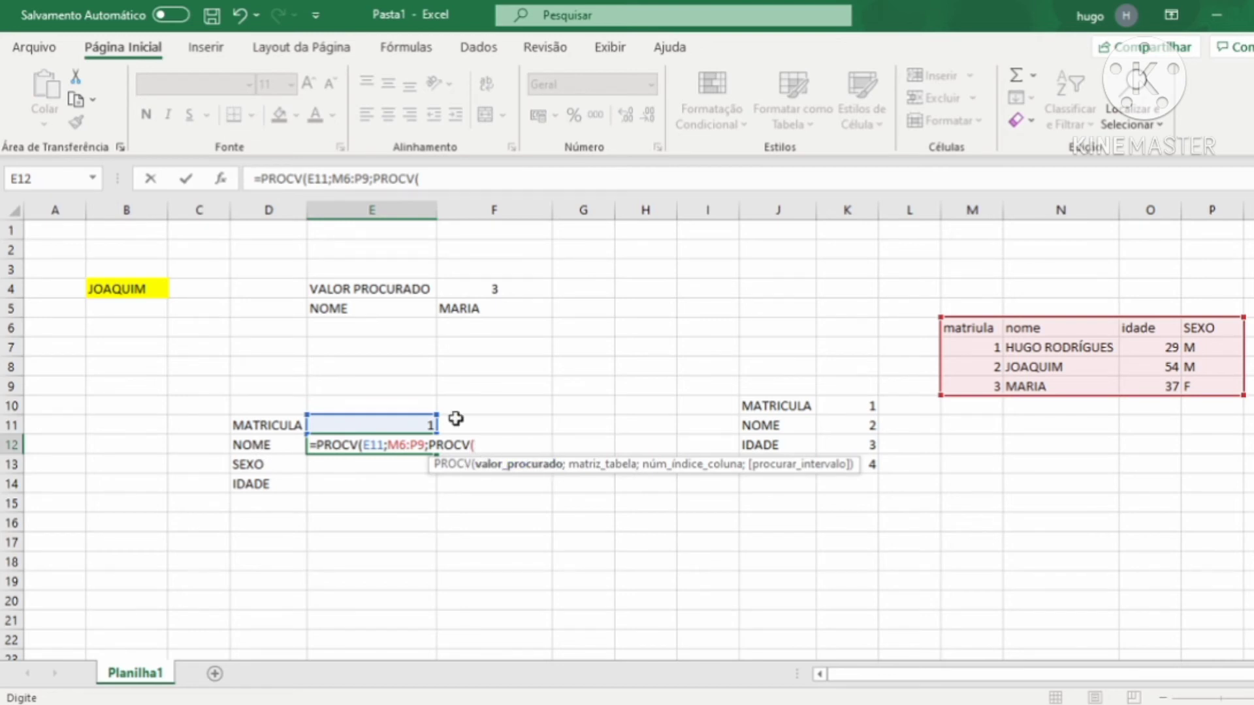
- Give the inner PROCV lookup value D12 and the locked range $J$10:$K$13, then close both PROCVs
click(273, 447)
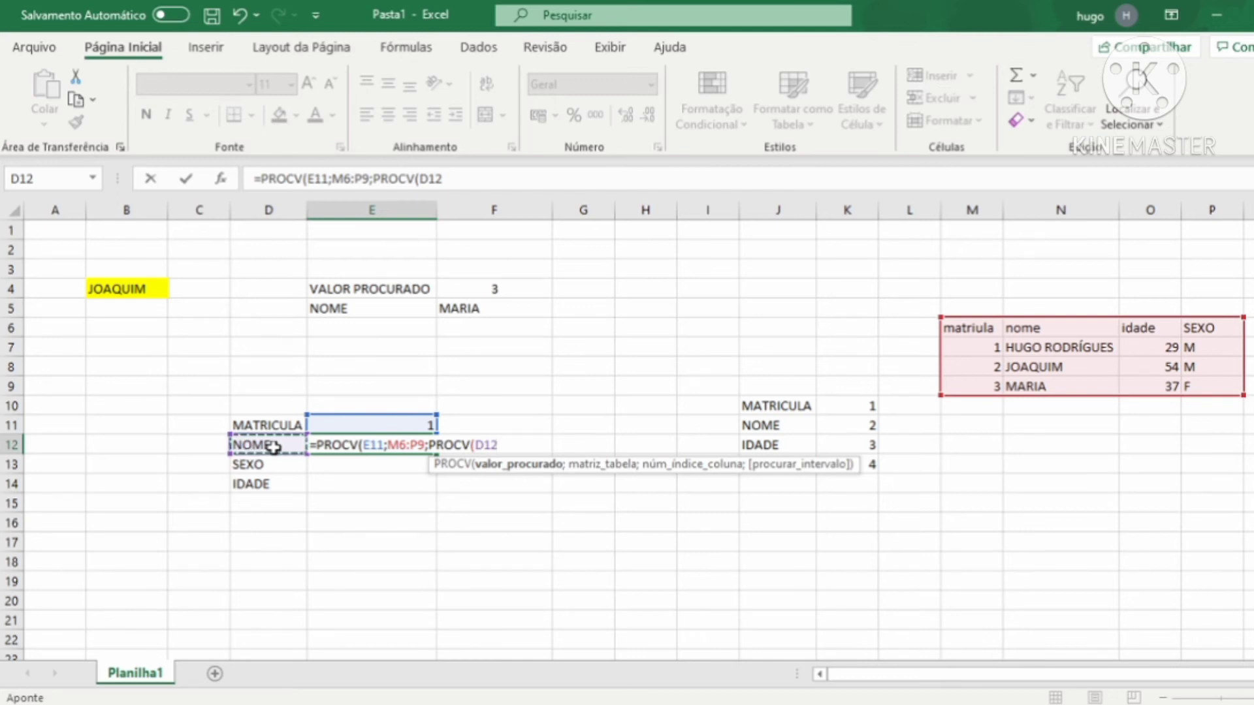
text(;)
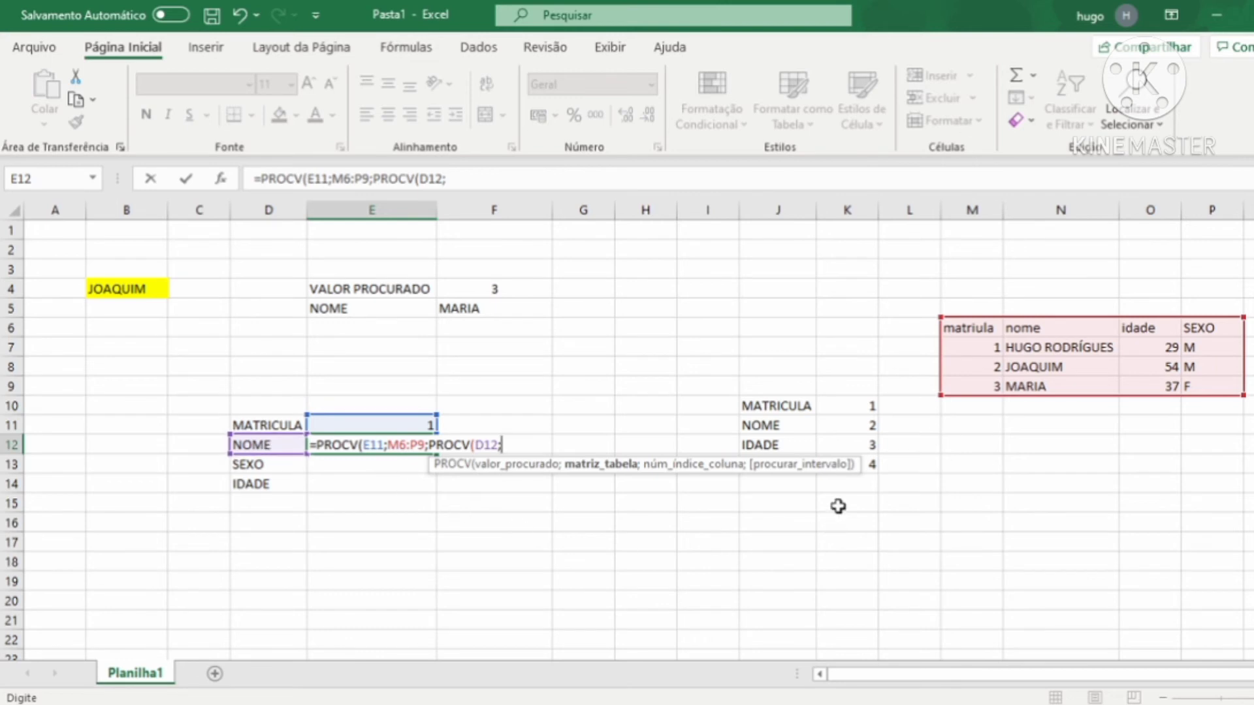
drag(781, 402, 866, 463)
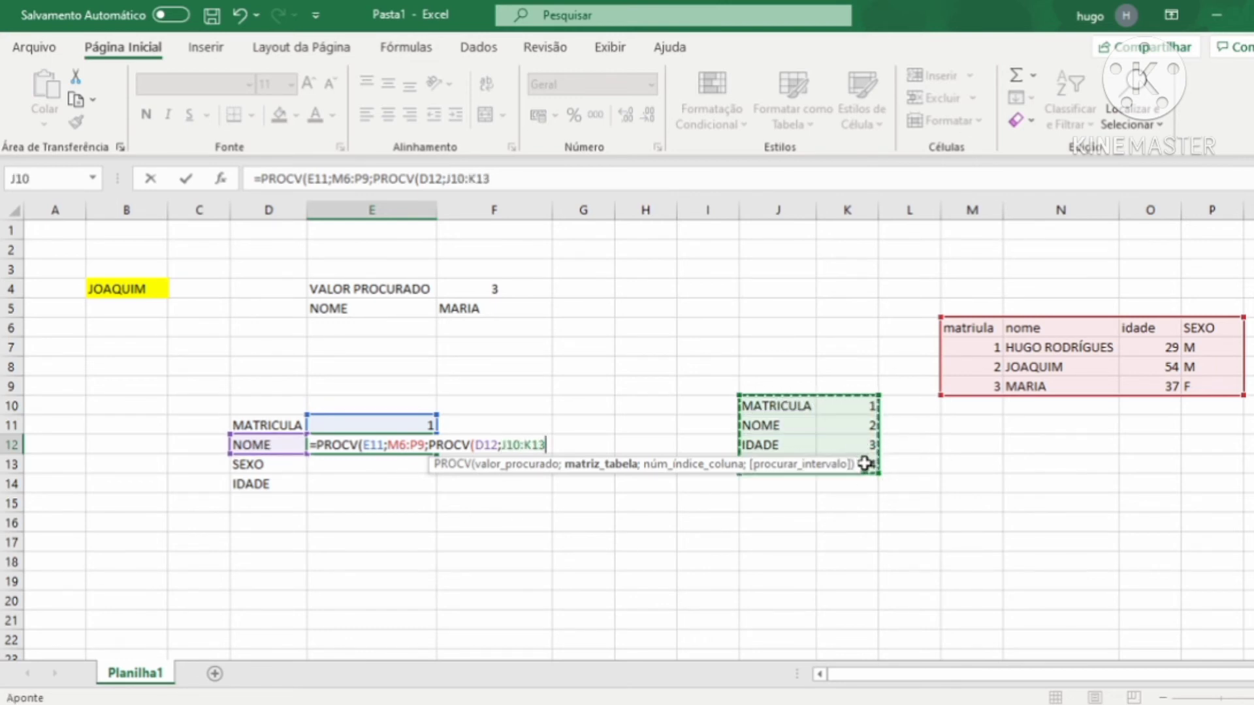
key(F4)
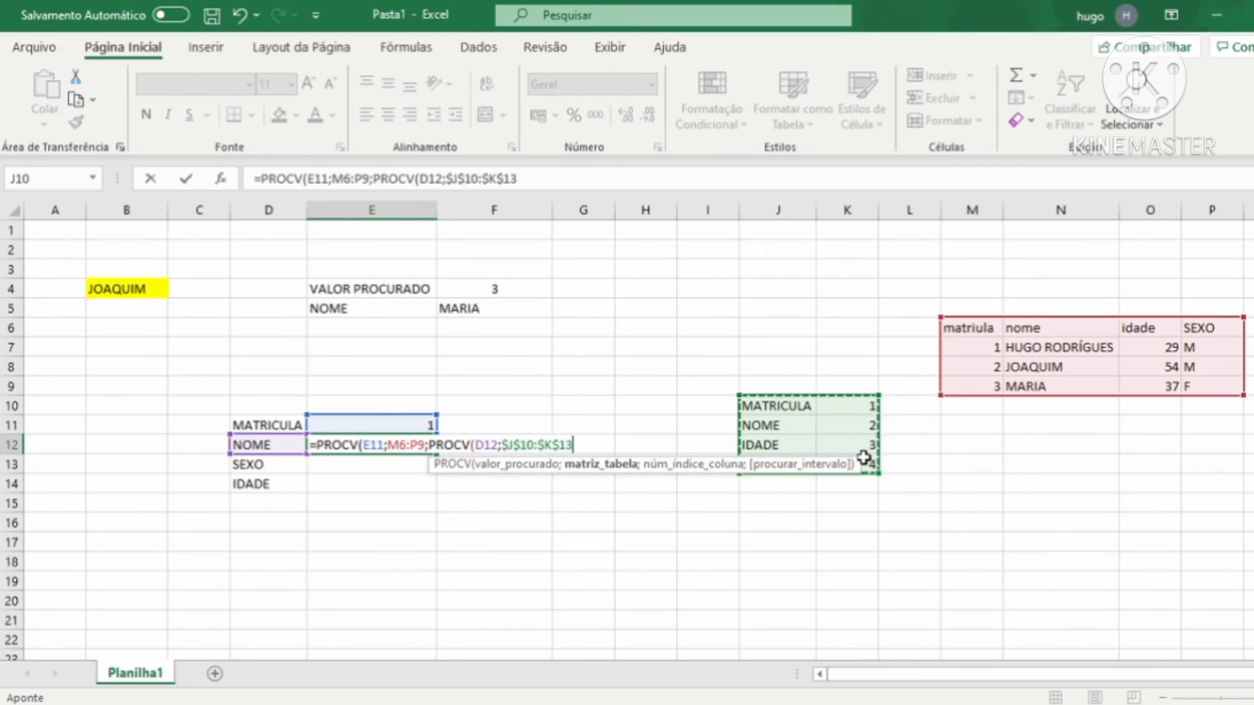
text(;2)
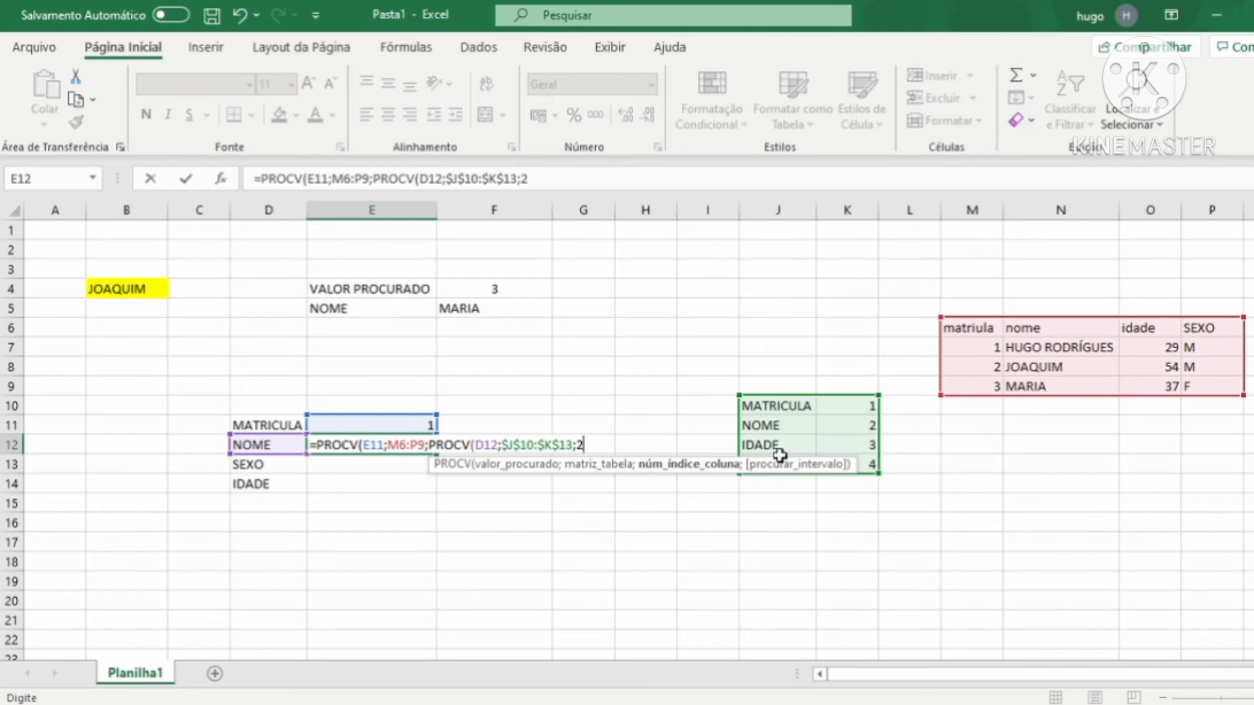
text(;)
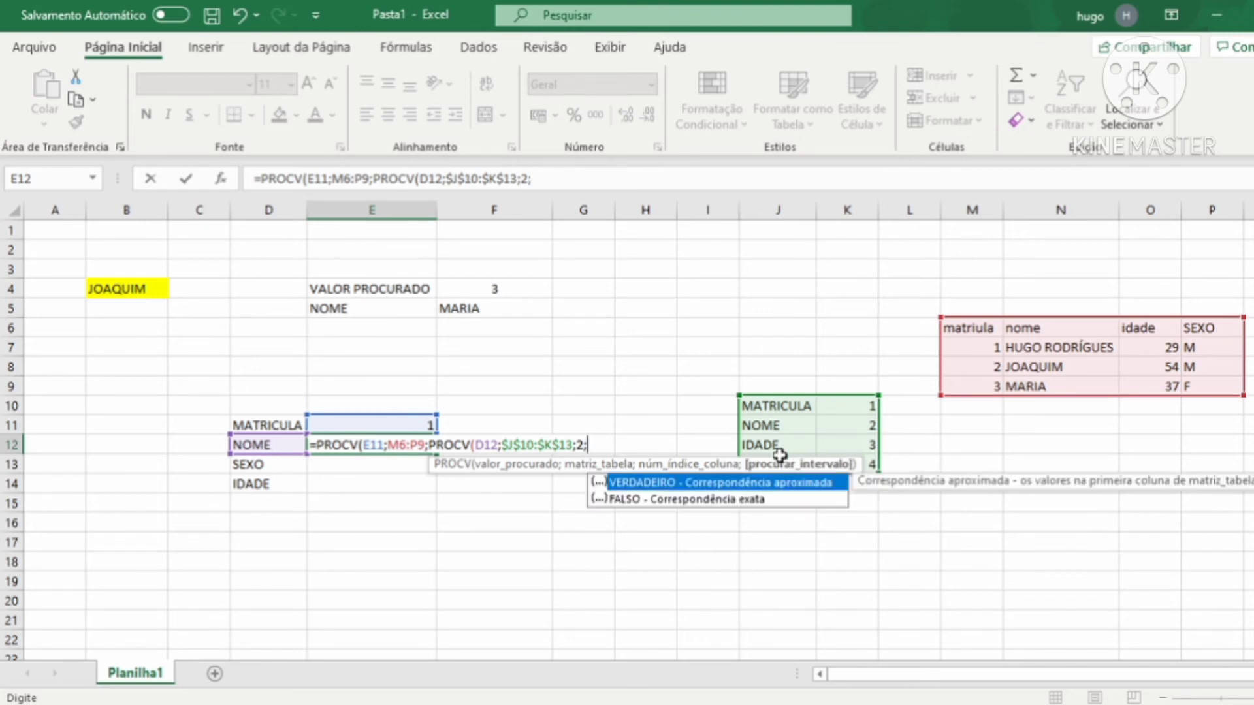
text(0))
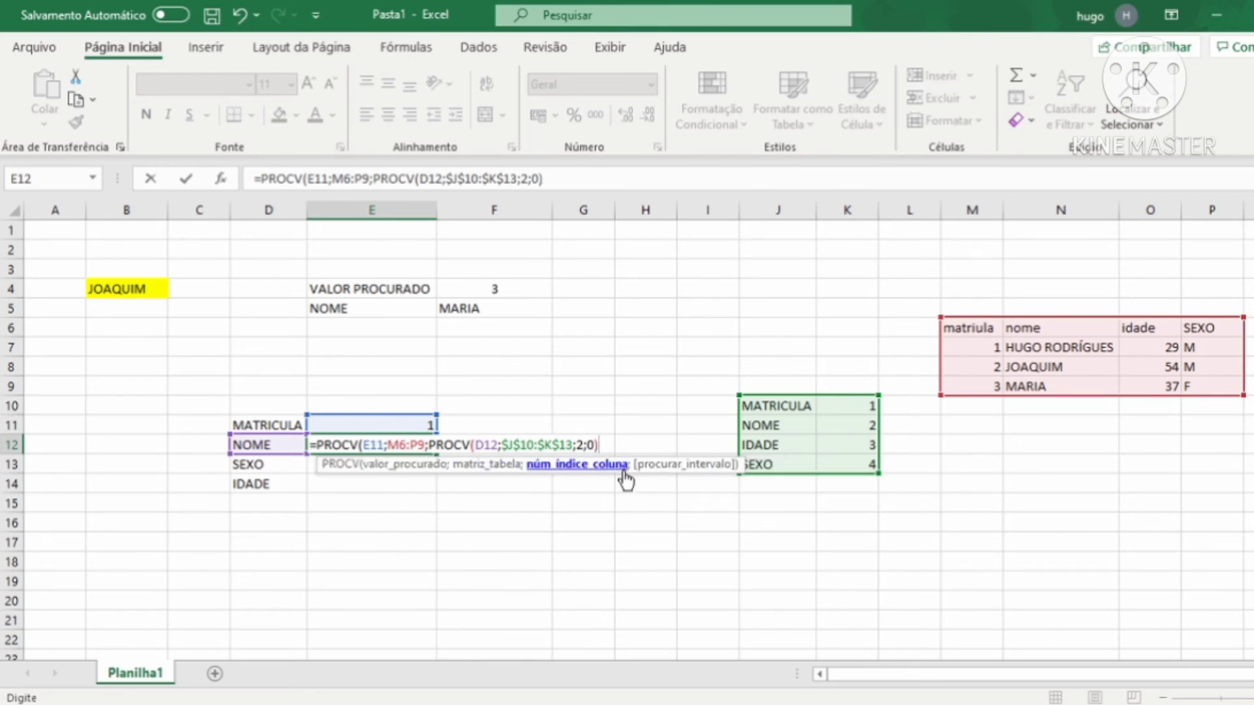
text(;)
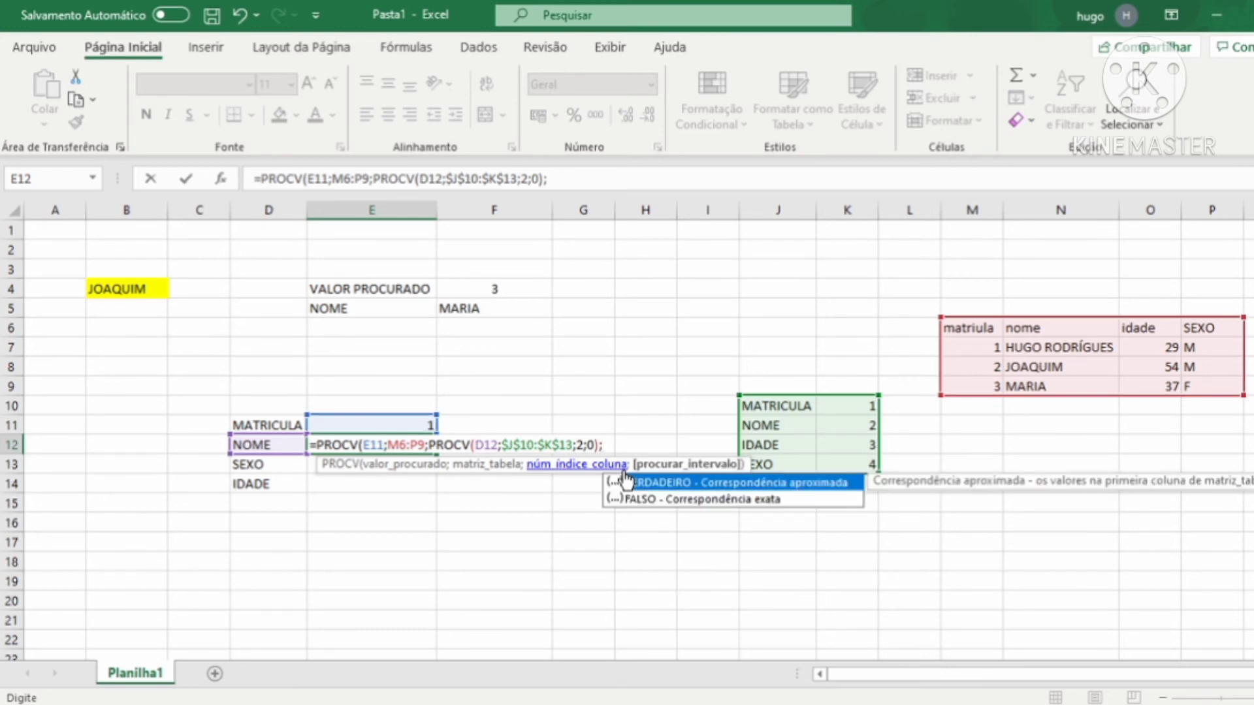
text(0))
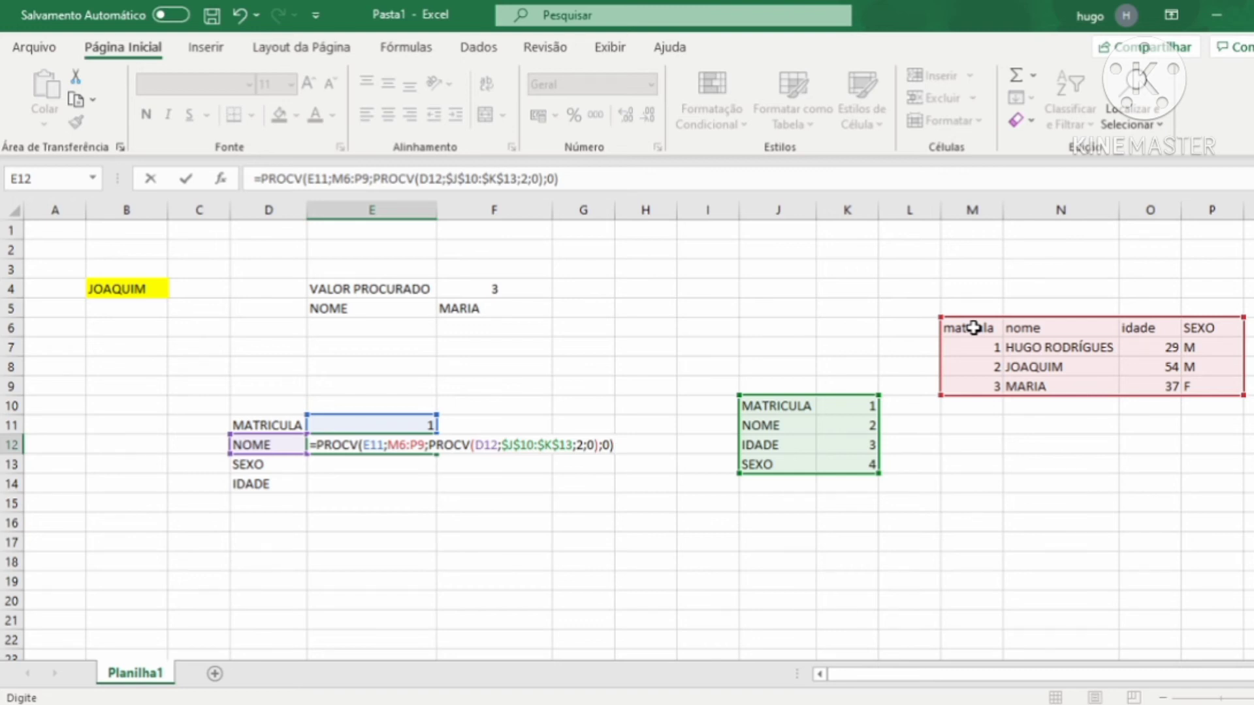
- Confirm E12's formula and trace how NOME maps to column 2 in the tables
key(Return)
click(417, 425)
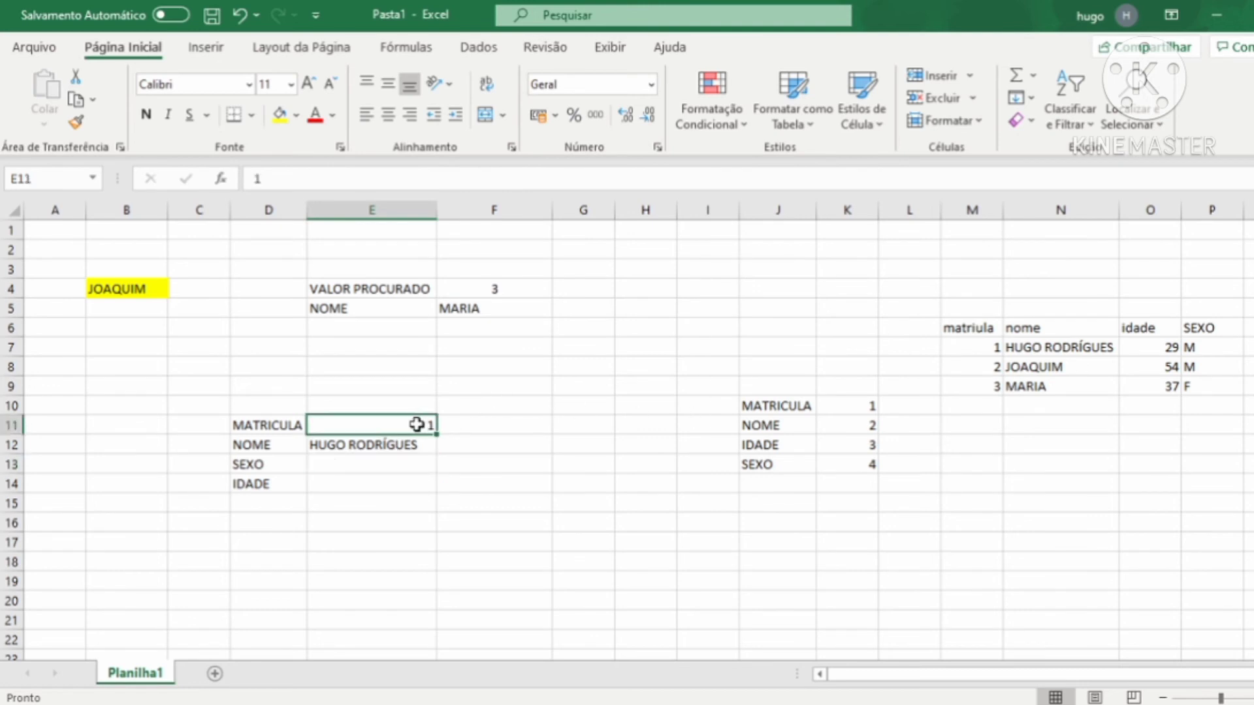
click(405, 447)
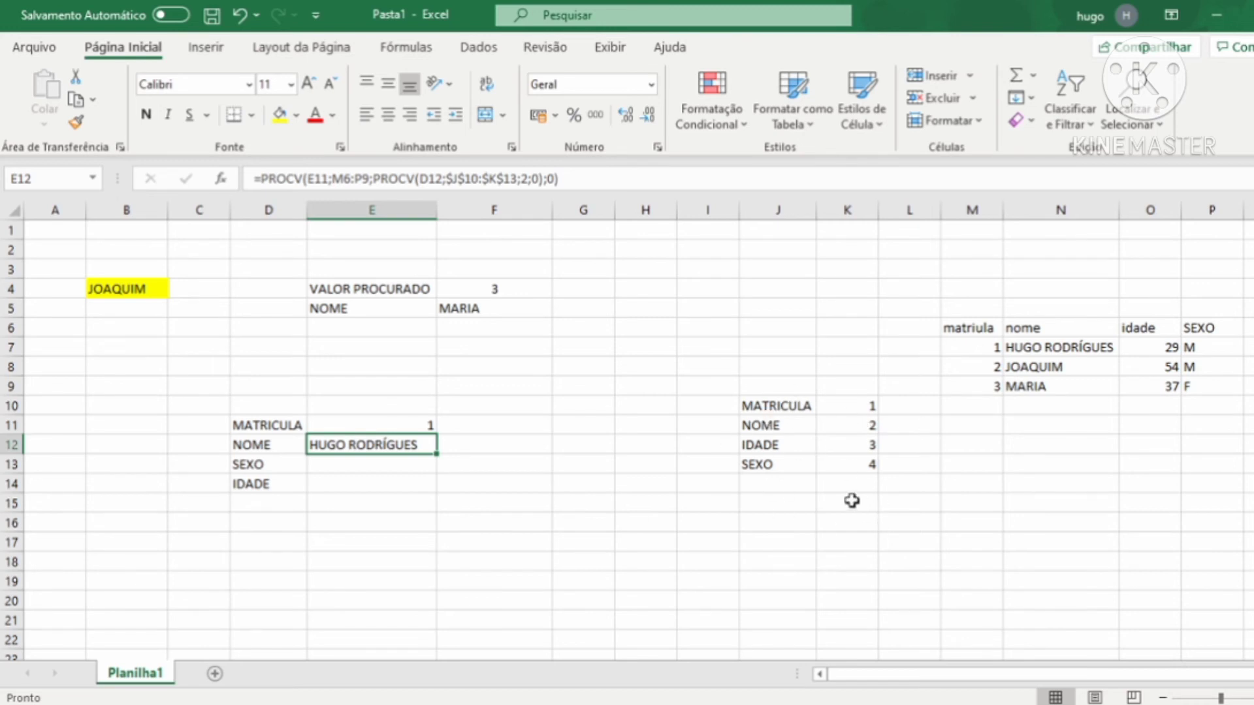
click(779, 424)
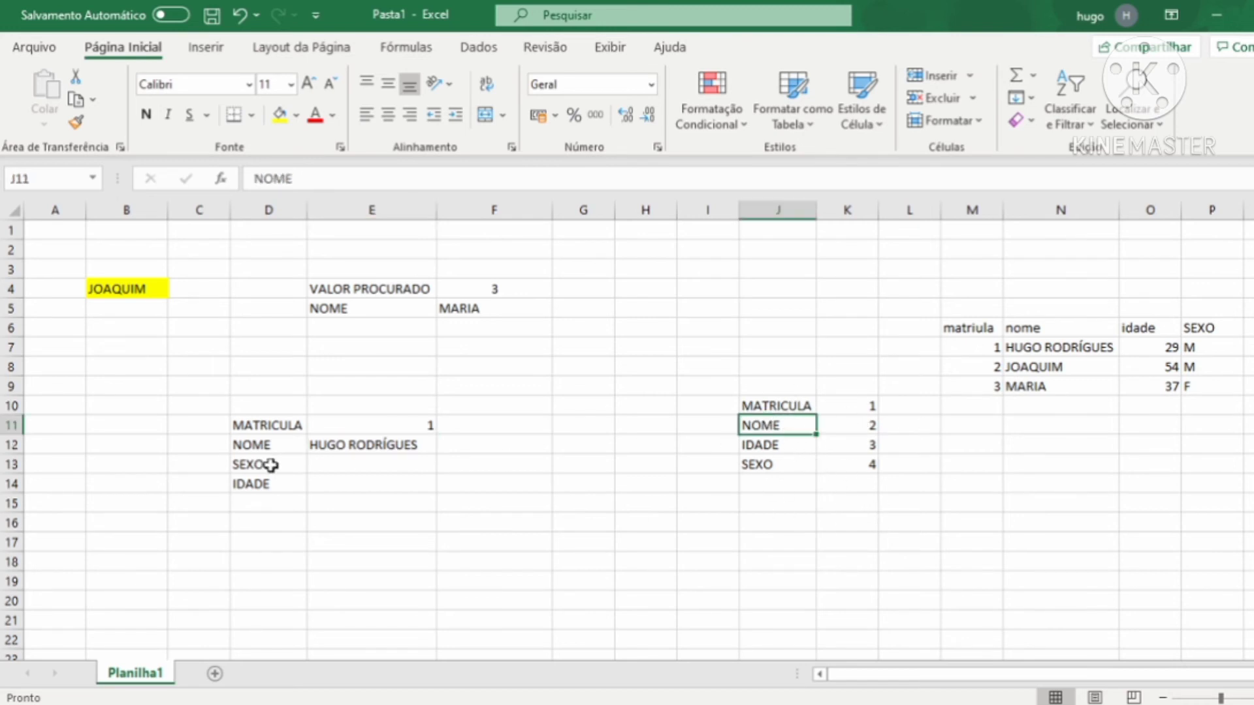
click(271, 465)
click(275, 443)
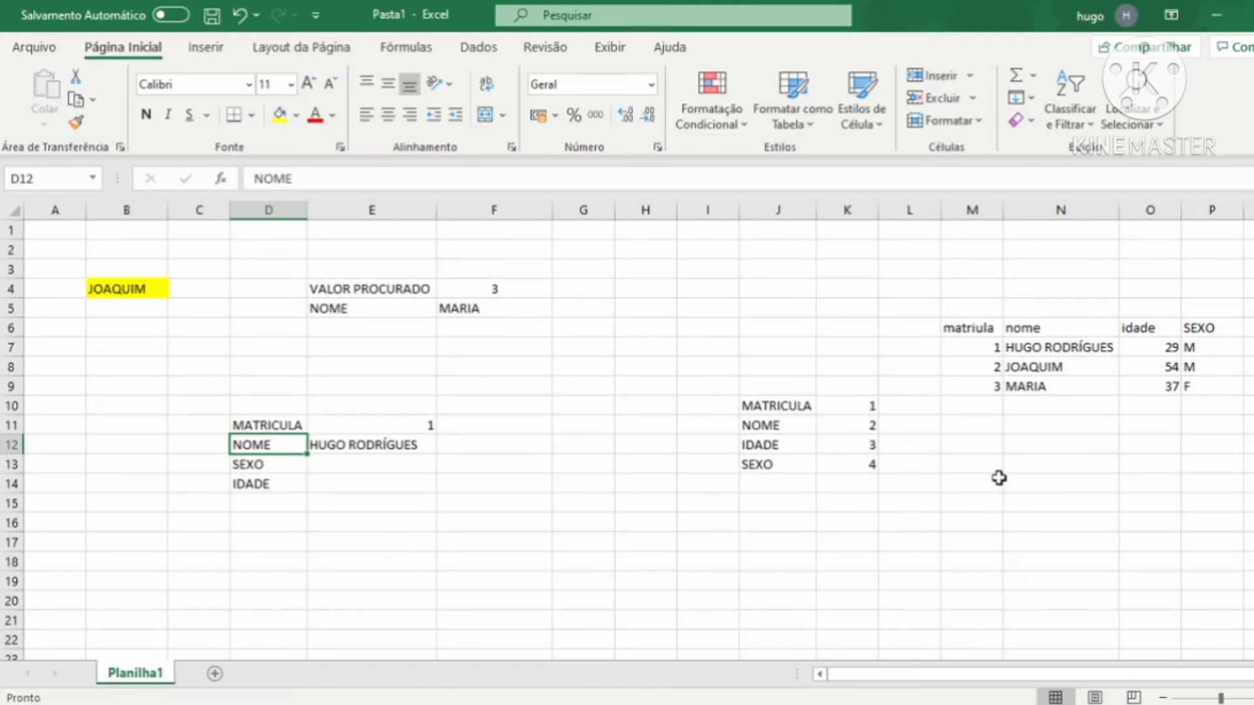
click(859, 423)
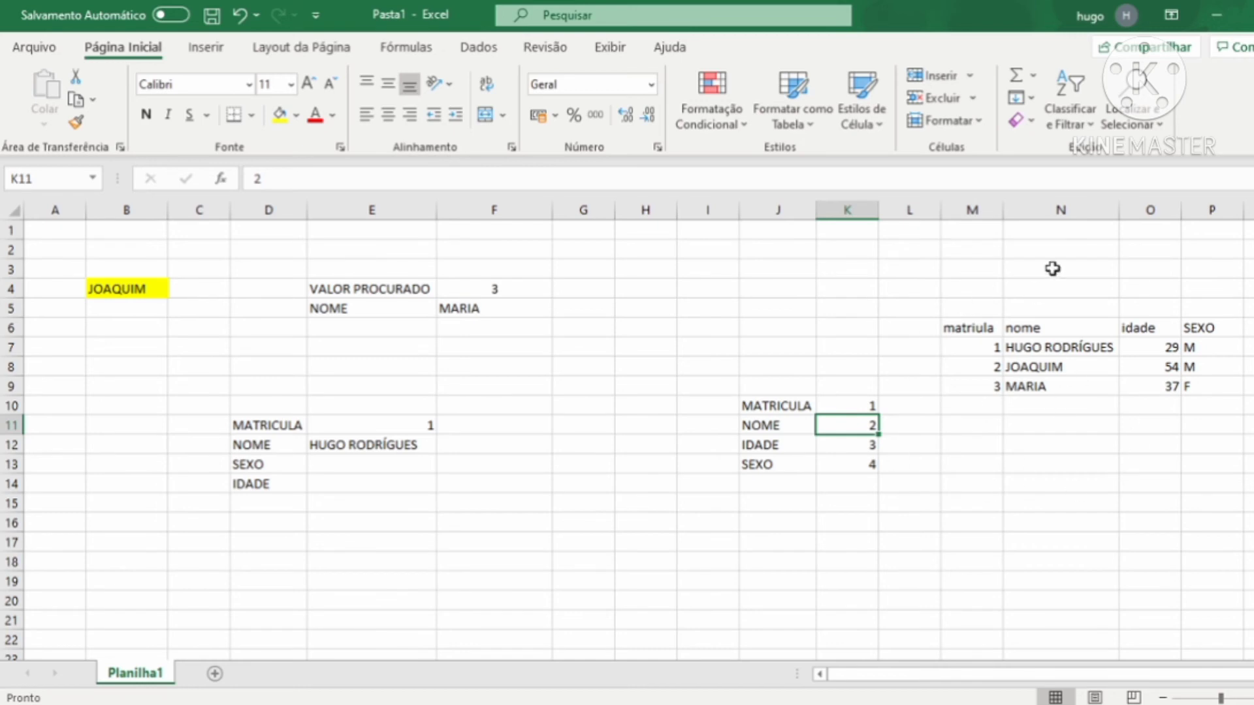
click(1069, 348)
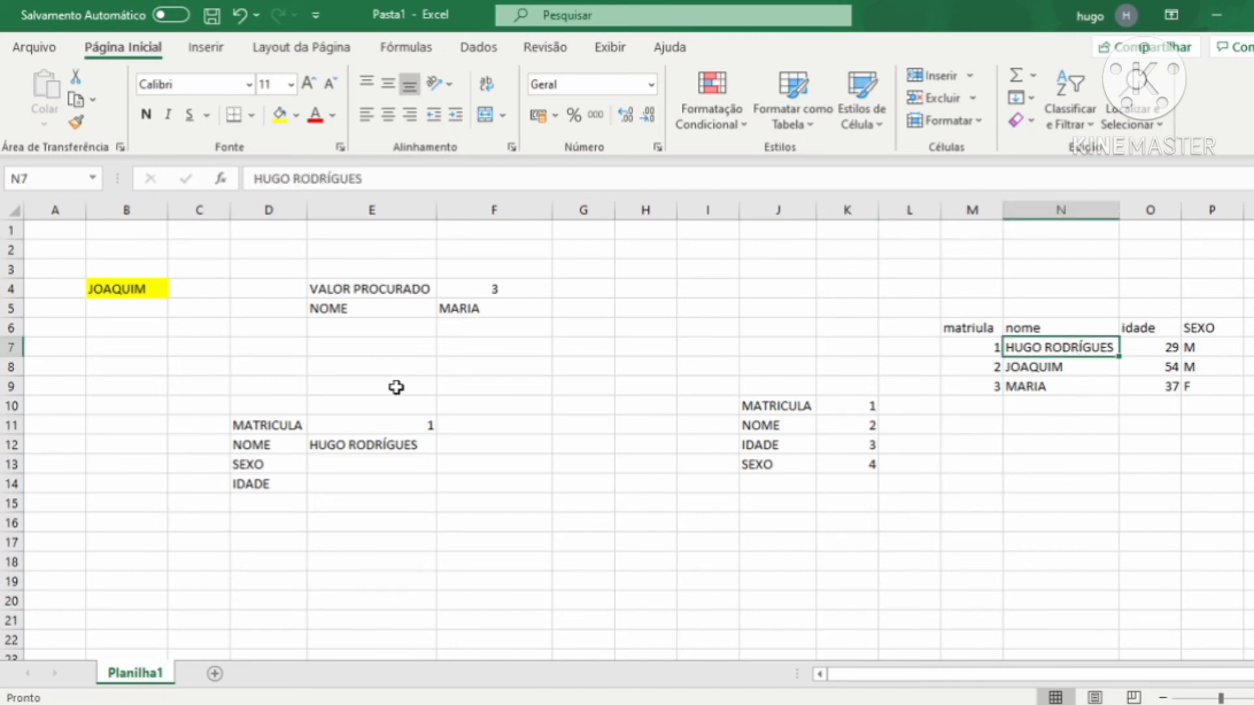
- Change E11's matrícula to 2, then 3, so NOME shows JOAQUIM, then MARIA
click(386, 427)
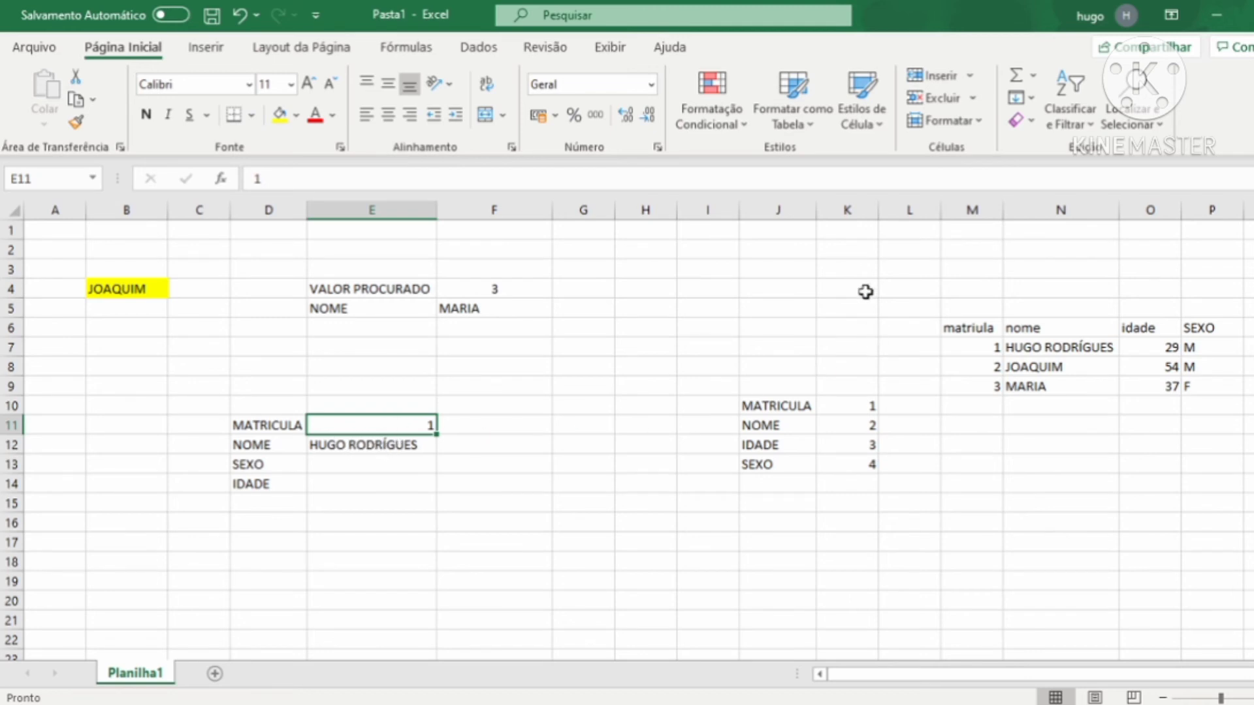
key(BackSpace)
text(2)
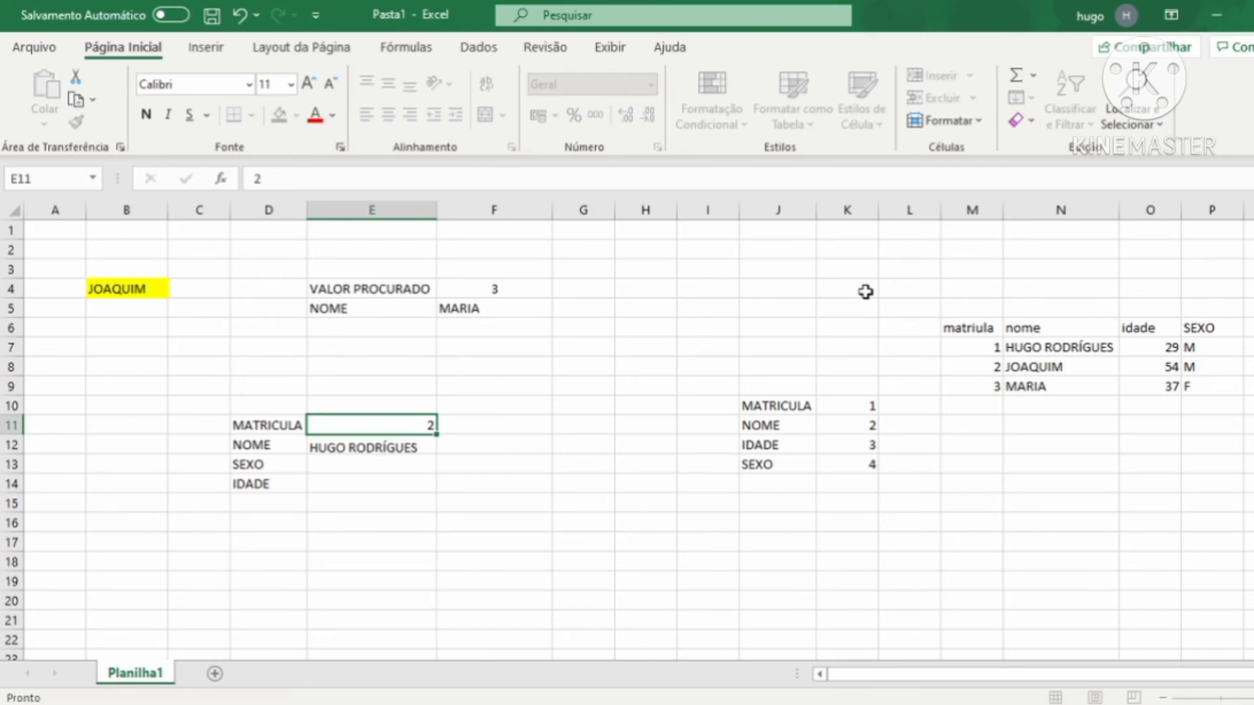
key(Return)
key(Up)
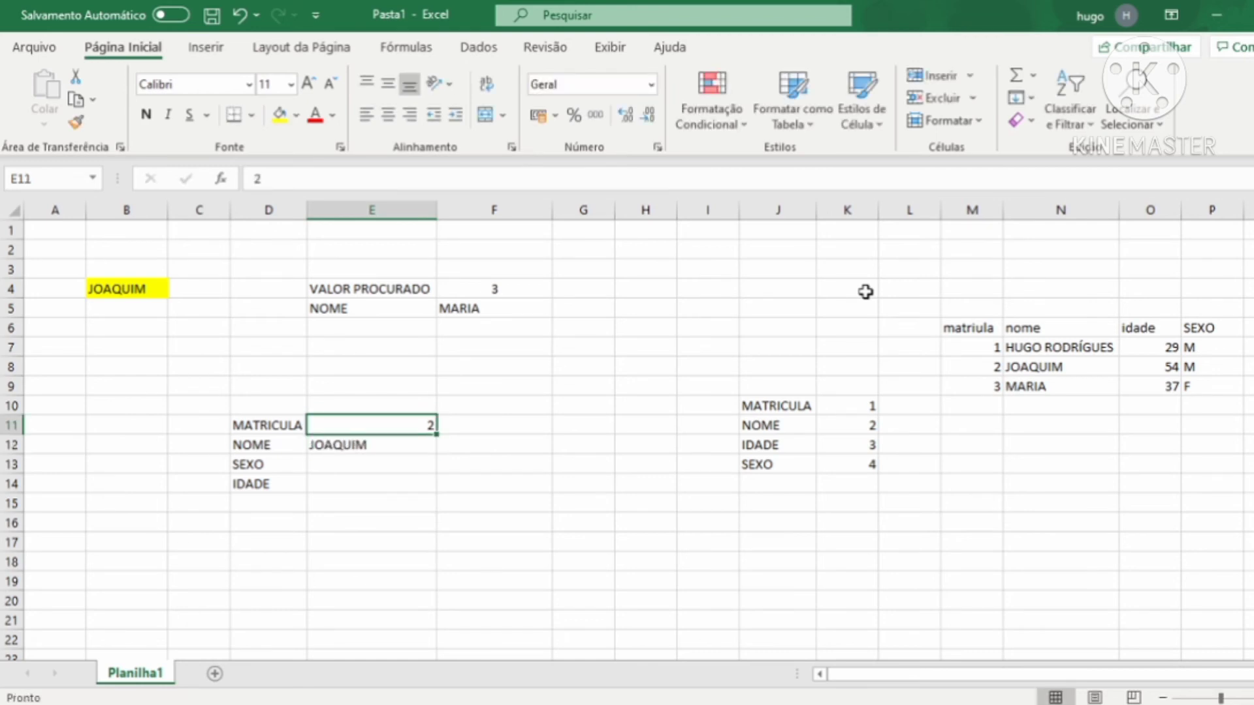
key(BackSpace)
text(3)
key(Return)
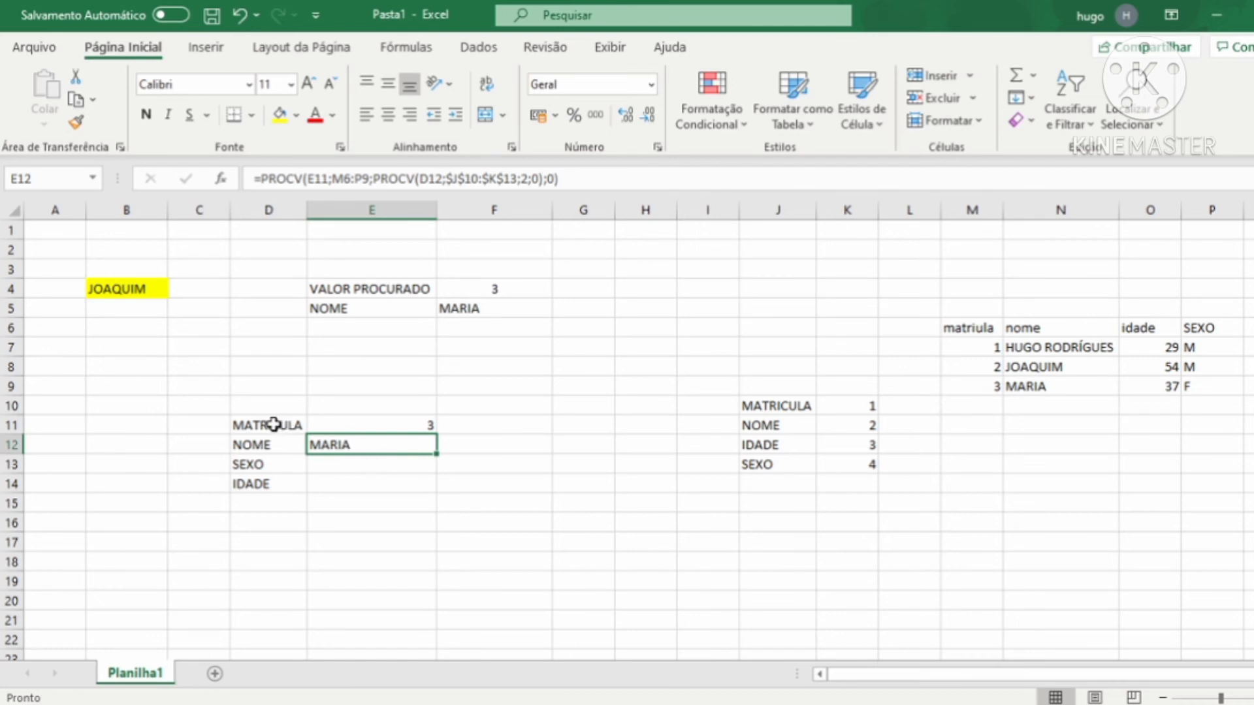
- Copy E12's NOME lookup formula down to E13:E14 and check the #N/D copies
drag(273, 425, 366, 434)
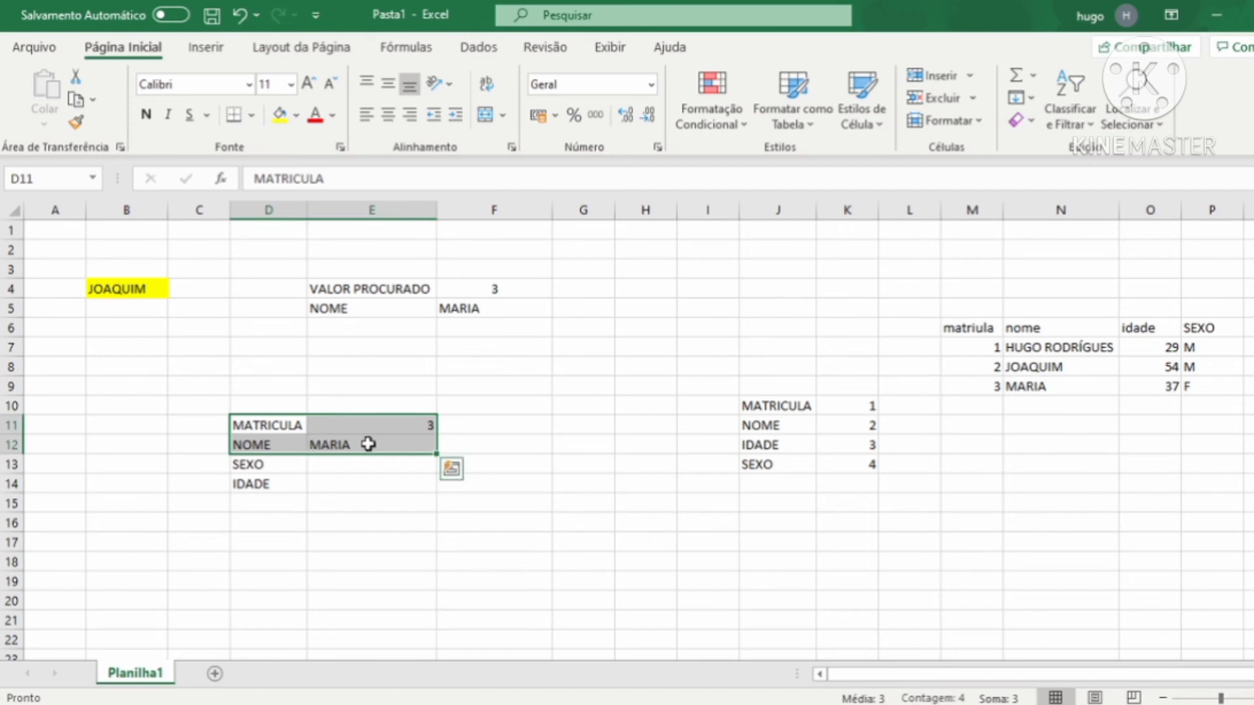
click(366, 443)
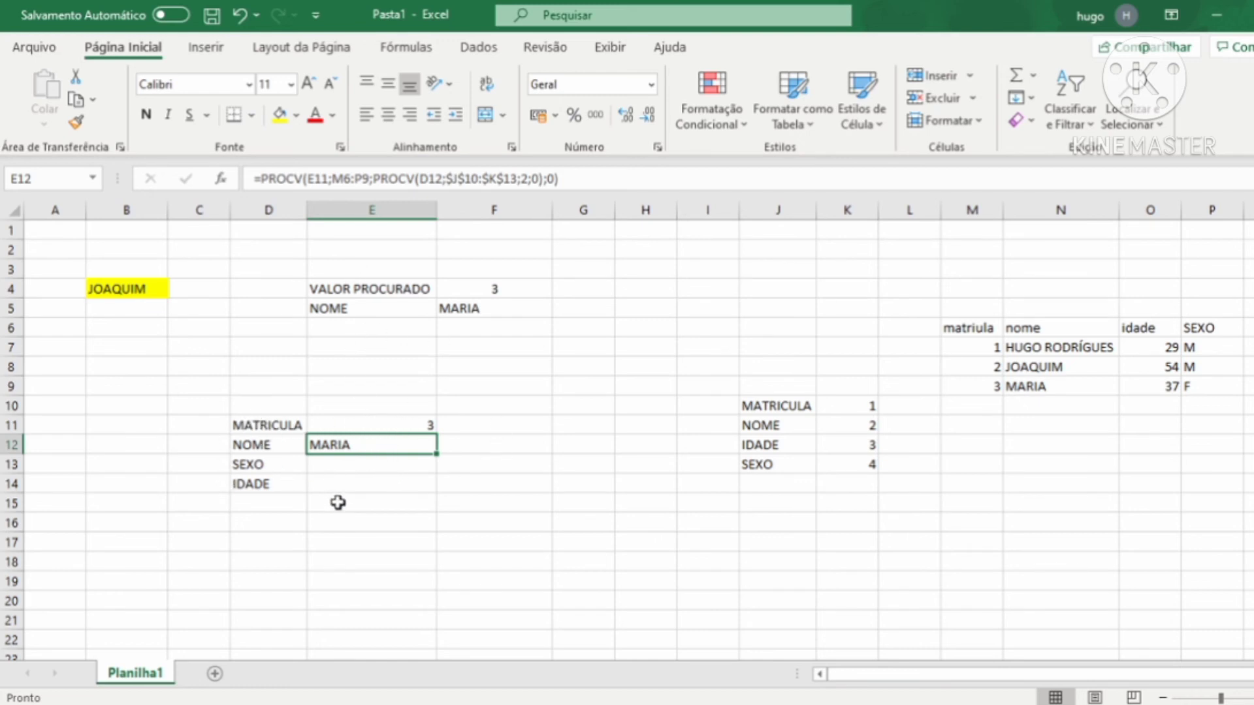
drag(435, 455, 433, 491)
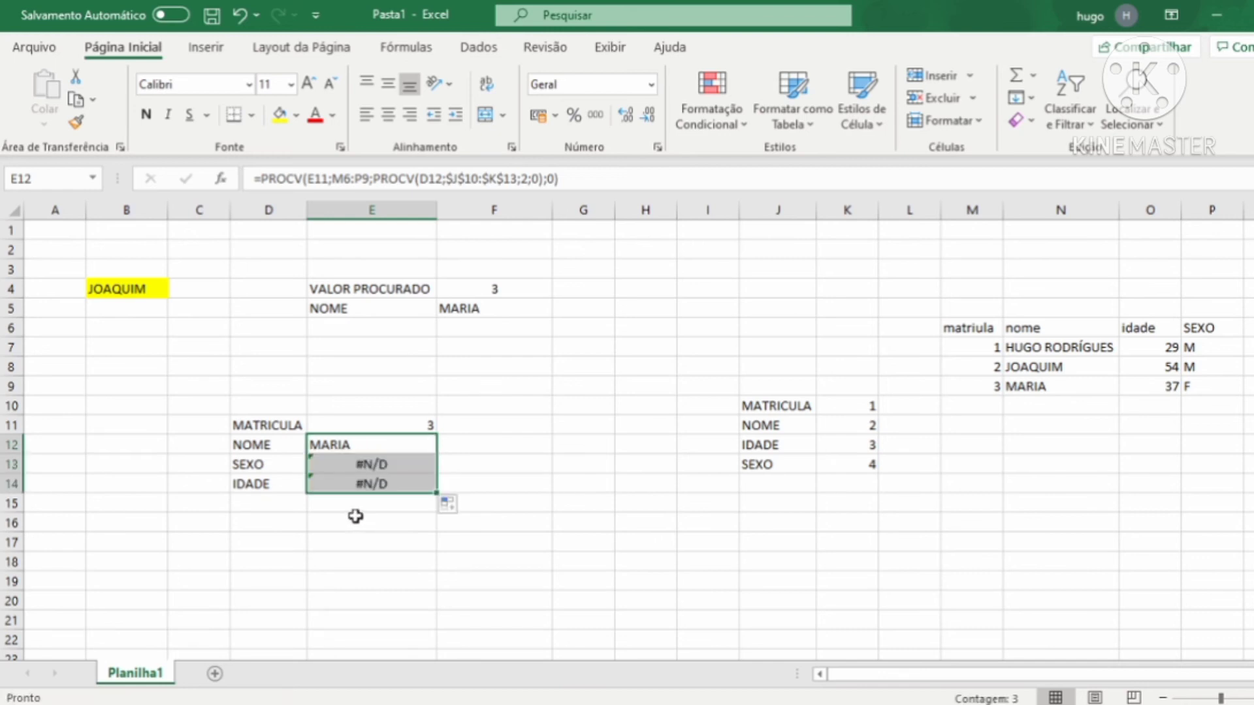
click(396, 466)
click(400, 482)
click(377, 464)
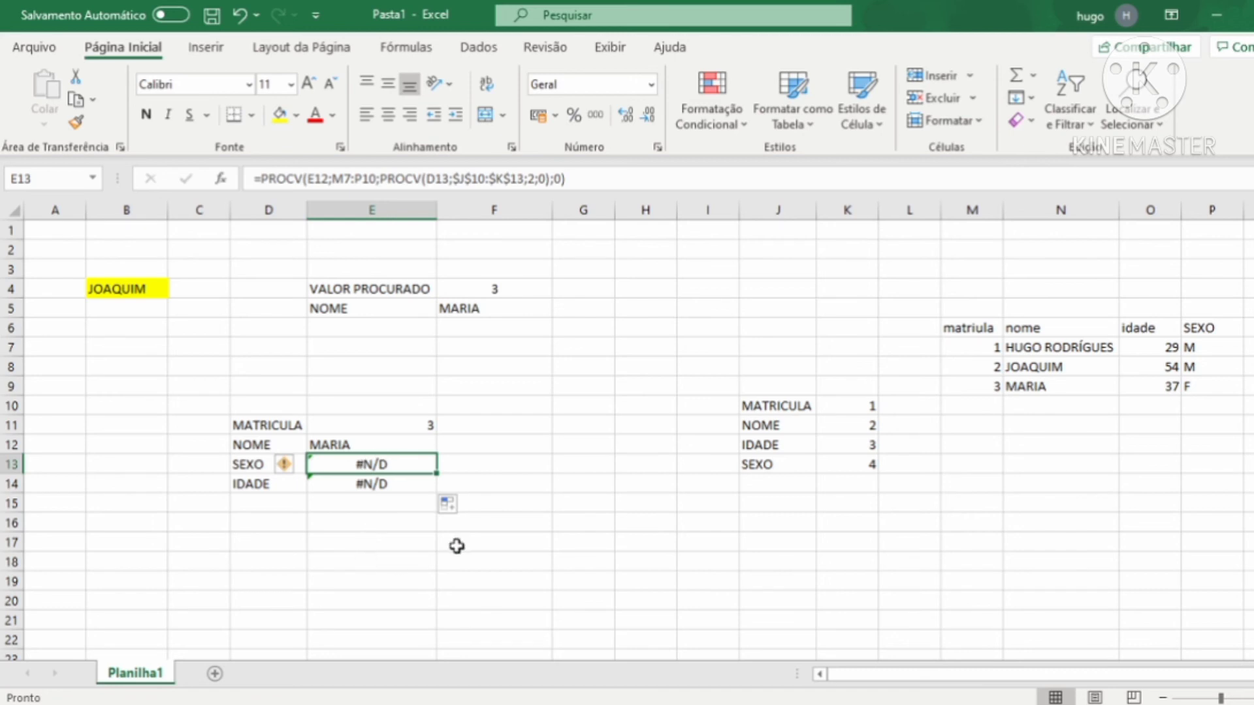
- Extend the E12:E13 formulas across into F12:F13, then reopen E12's formula for editing
click(518, 448)
click(405, 447)
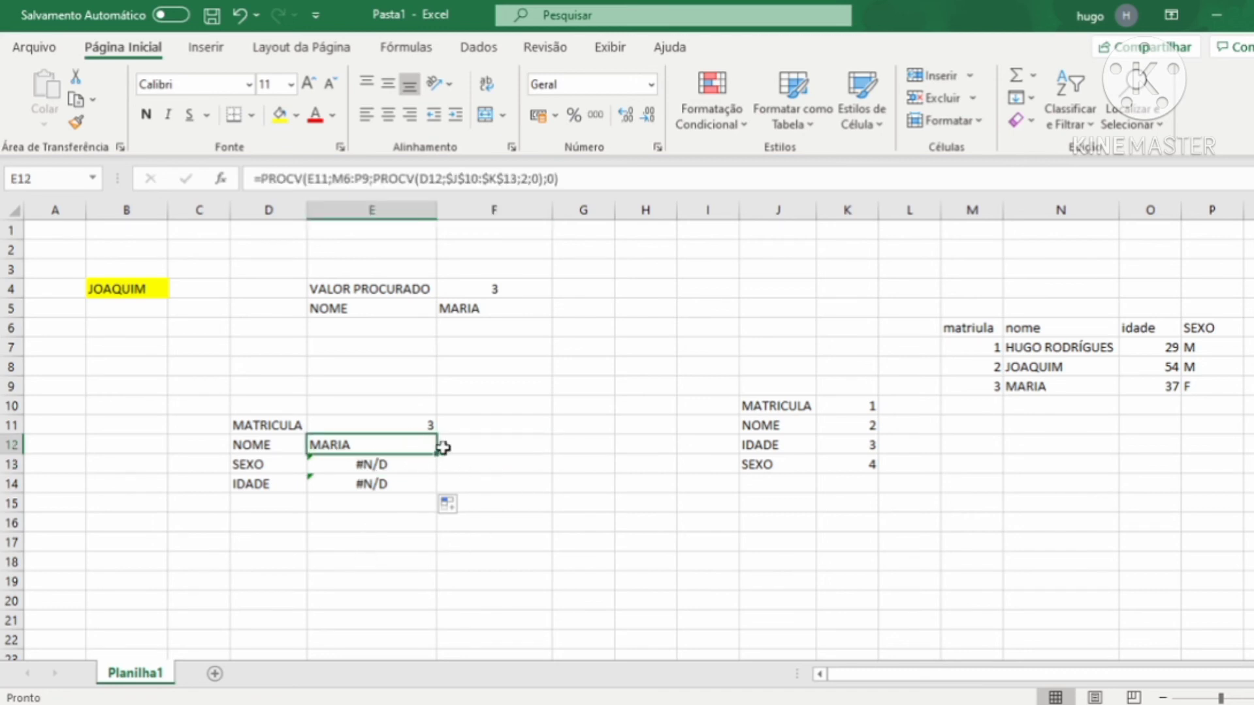
drag(439, 456, 530, 477)
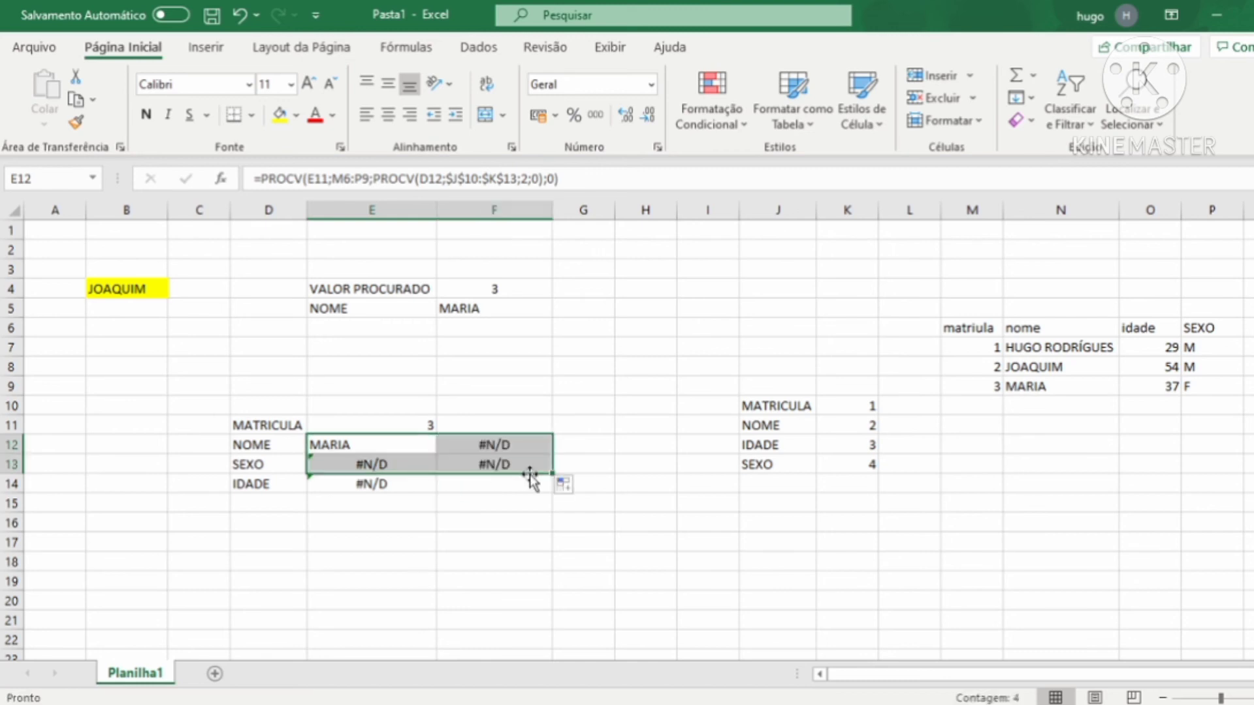
click(480, 445)
click(381, 443)
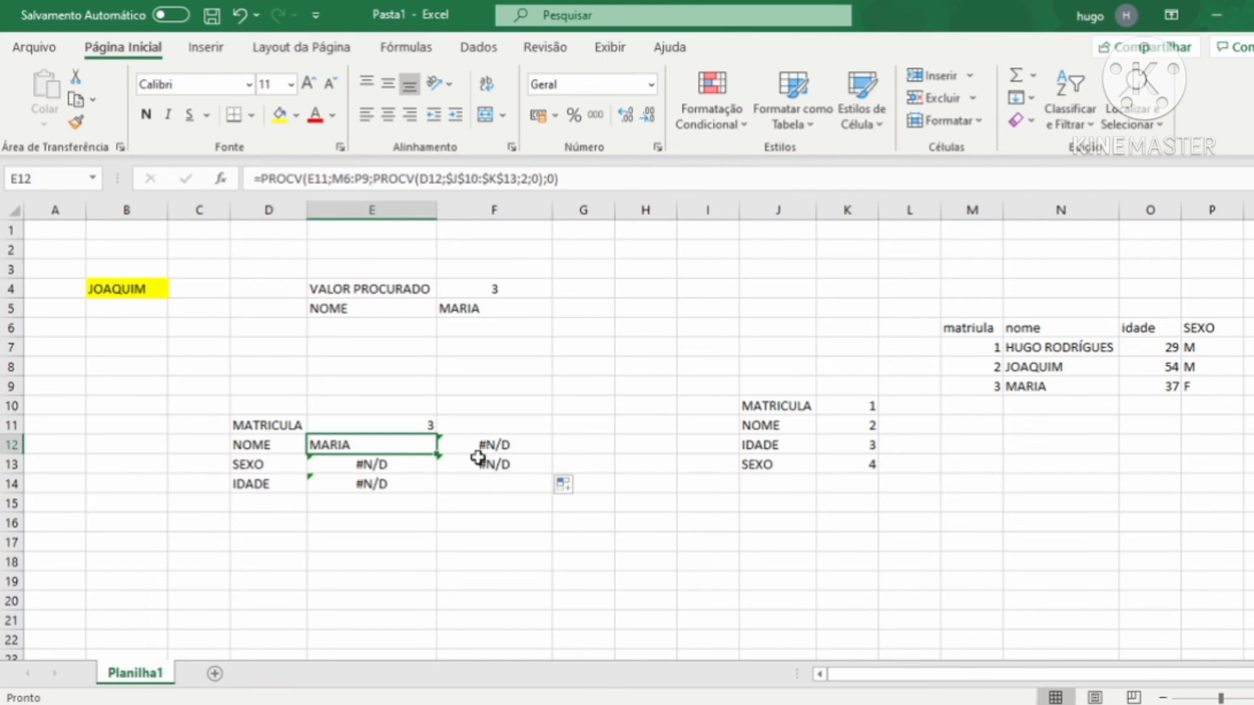
double_click(375, 448)
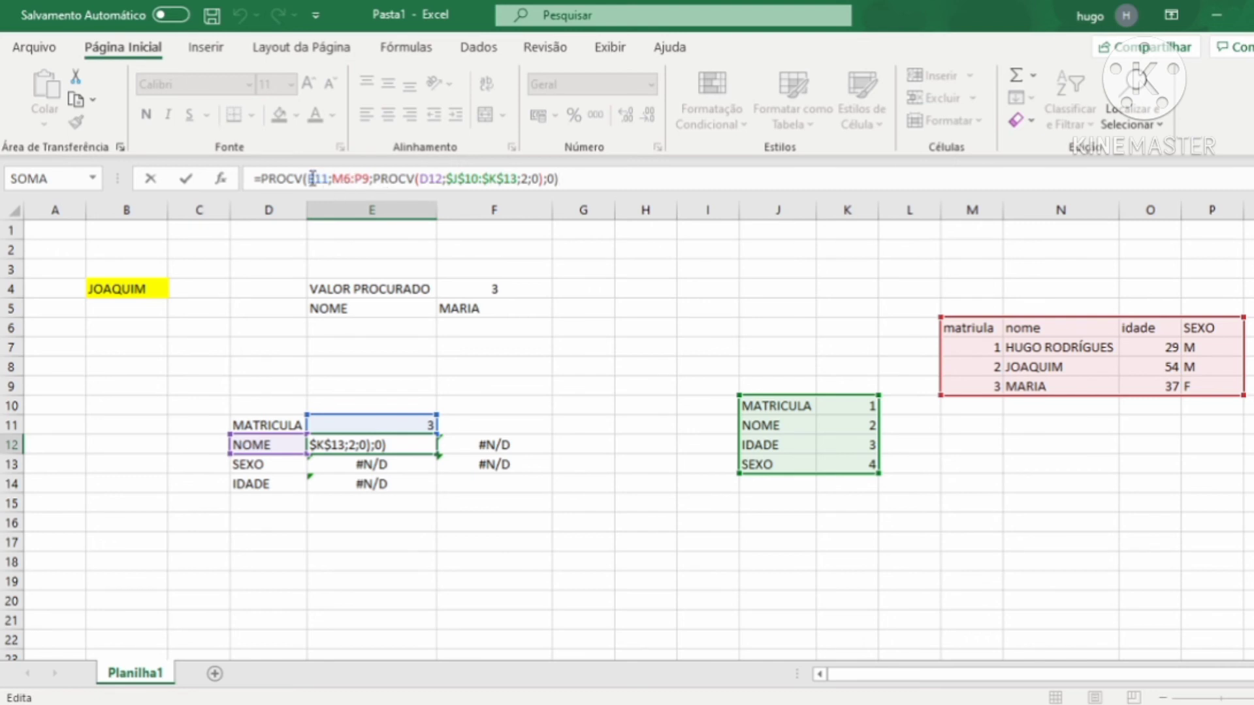
- Compare E12's formula with E13's copy to spot the shifted lookup references
click(376, 178)
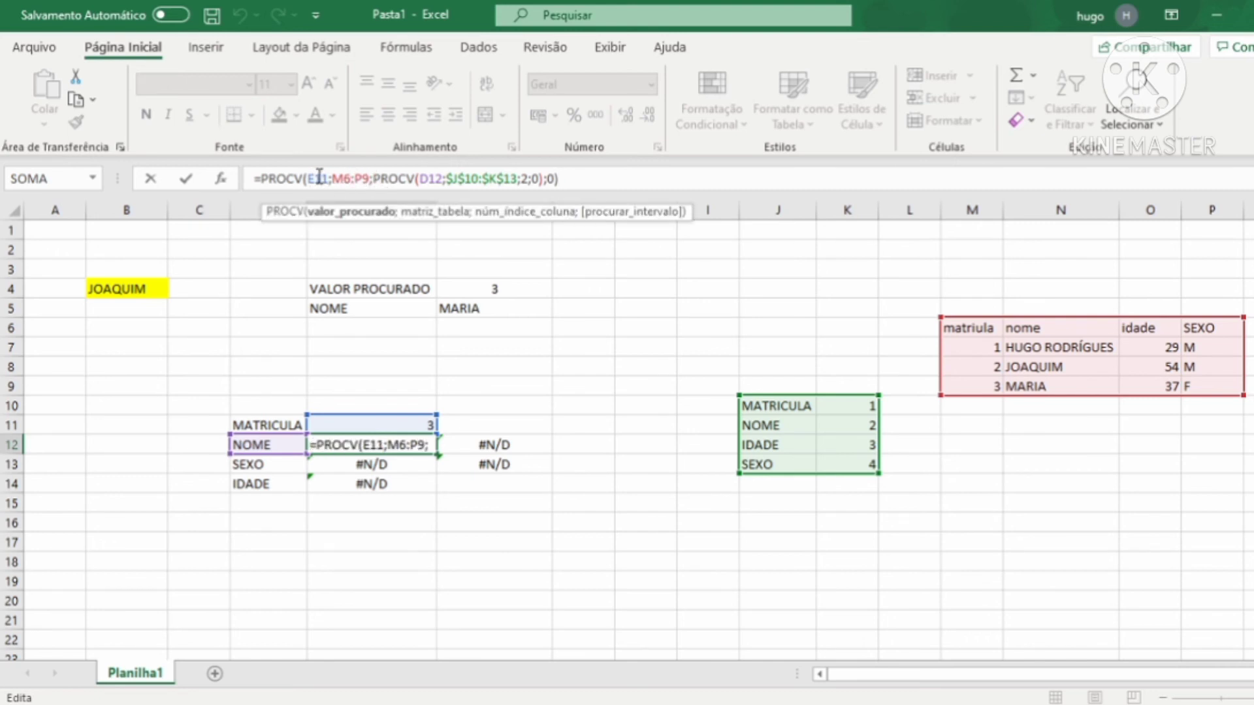
key(Escape)
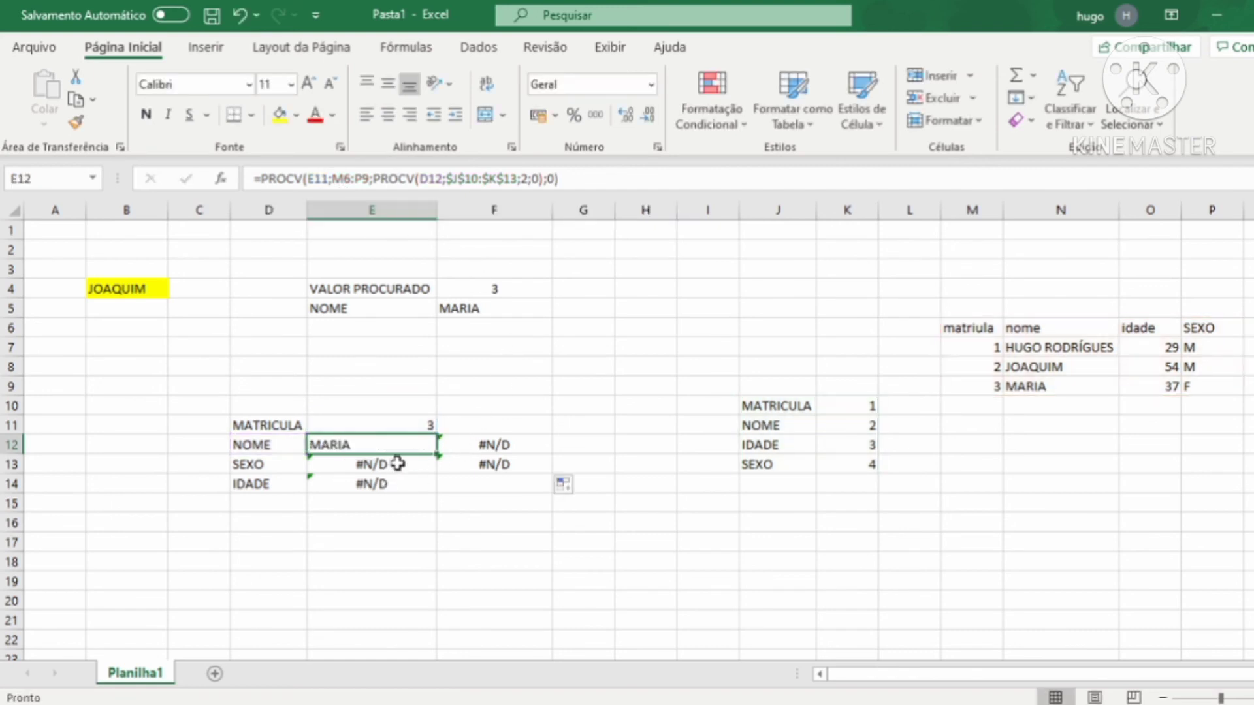
click(397, 464)
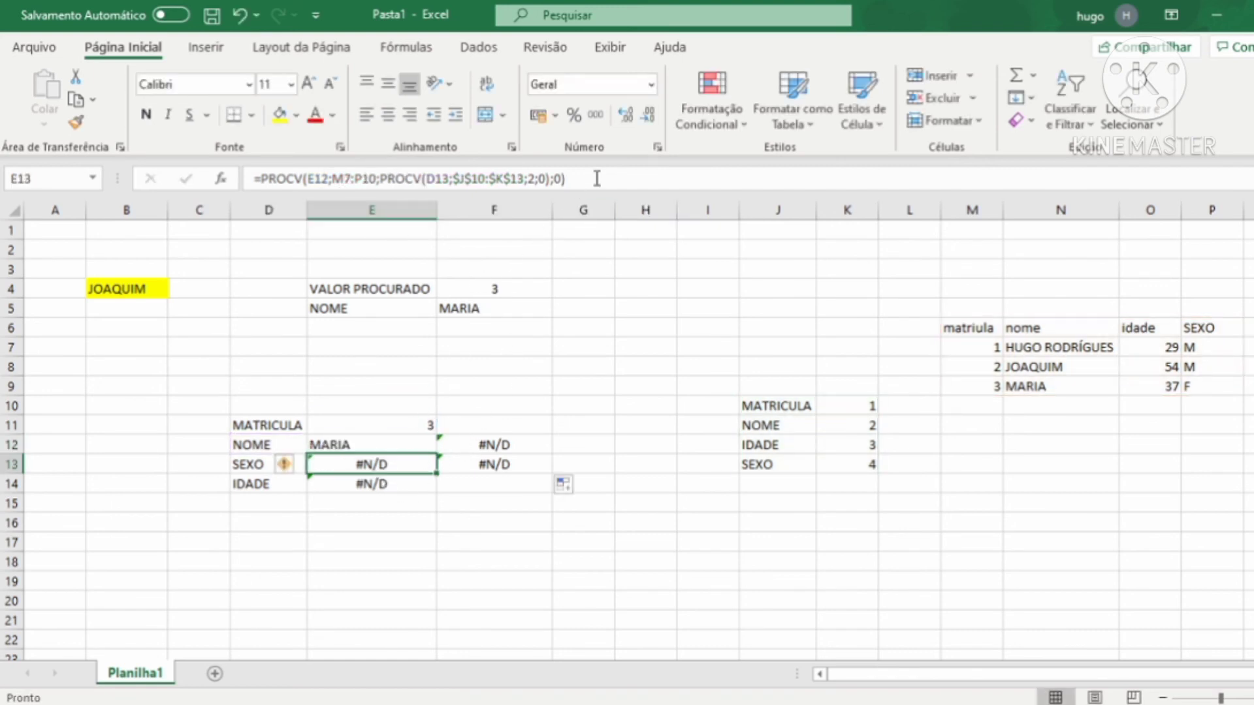
click(322, 180)
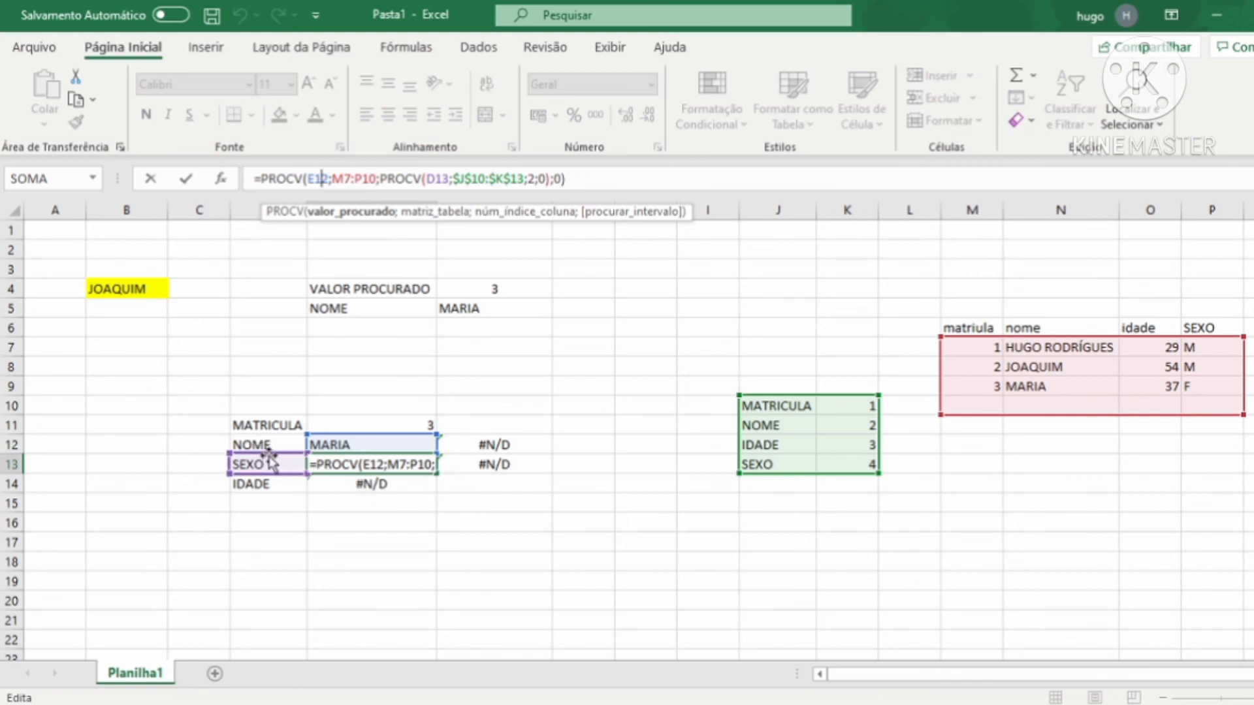
key(ctrl+Return)
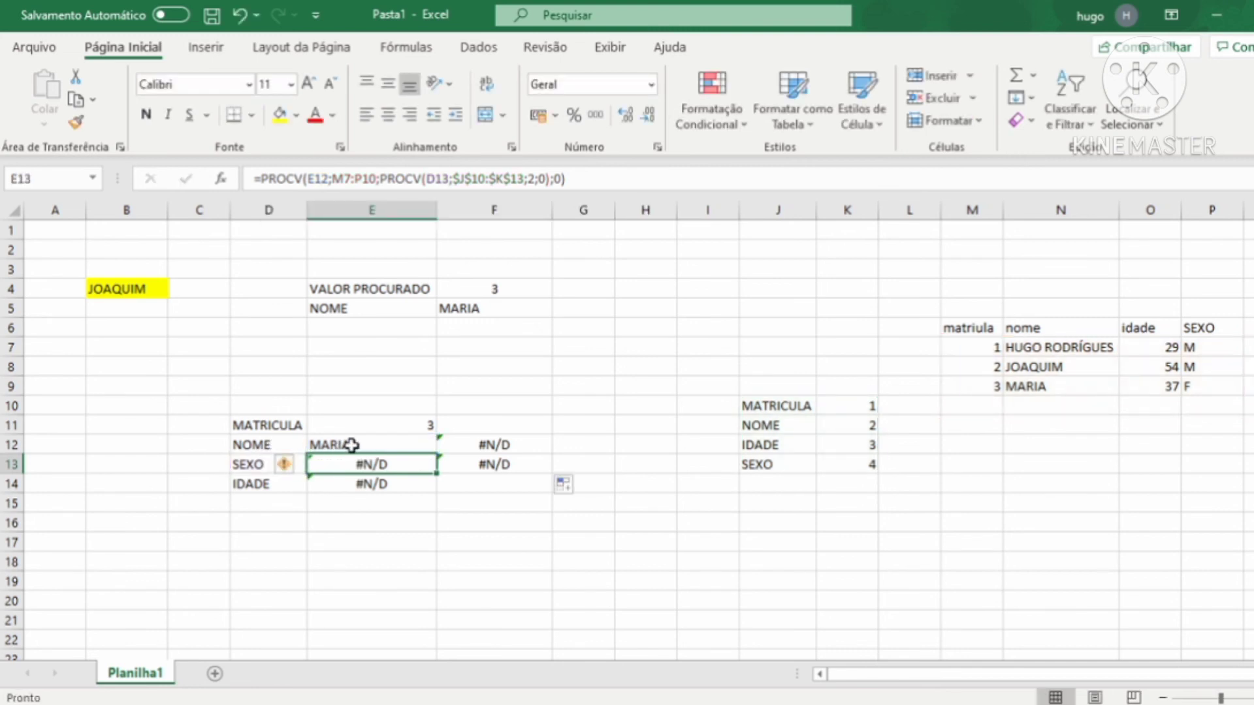
- Lock the matrícula reference in E12's formula as $E$11 with F4
click(352, 445)
click(591, 178)
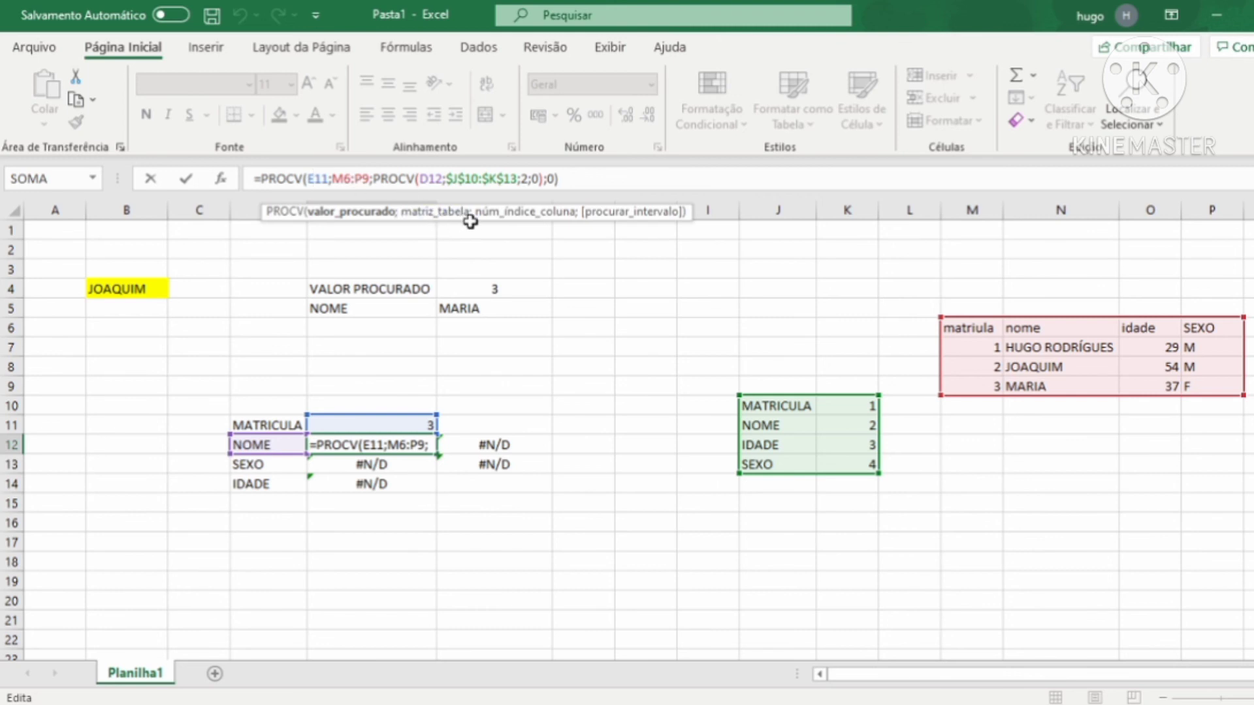
key(F4)
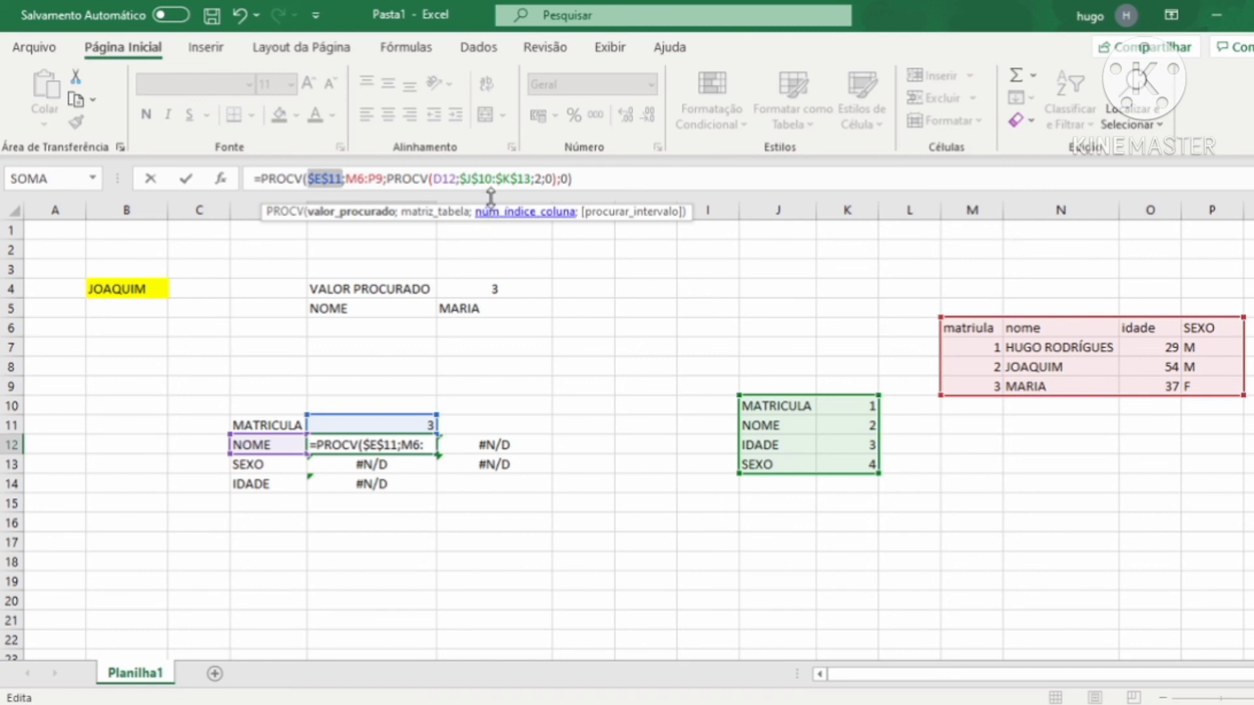
key(Return)
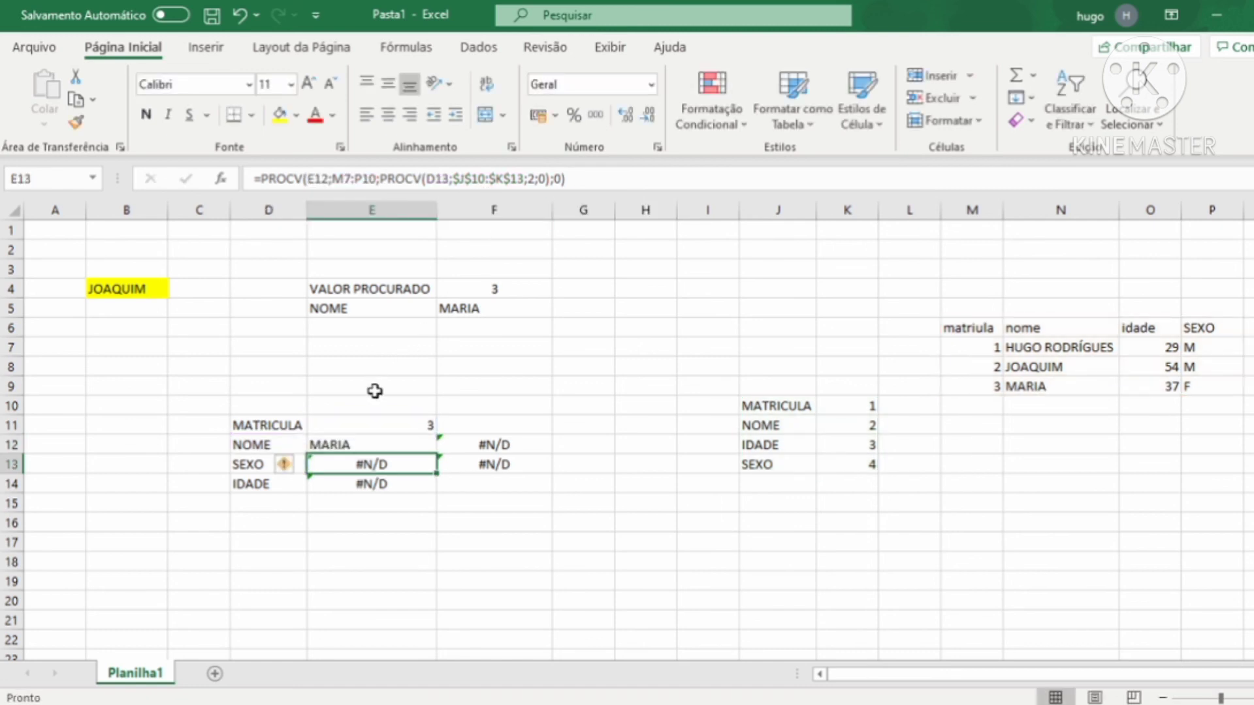
- Copy the corrected E12 formula into E13 and confirm SEXO now returns F
click(414, 443)
drag(437, 455, 432, 477)
click(390, 468)
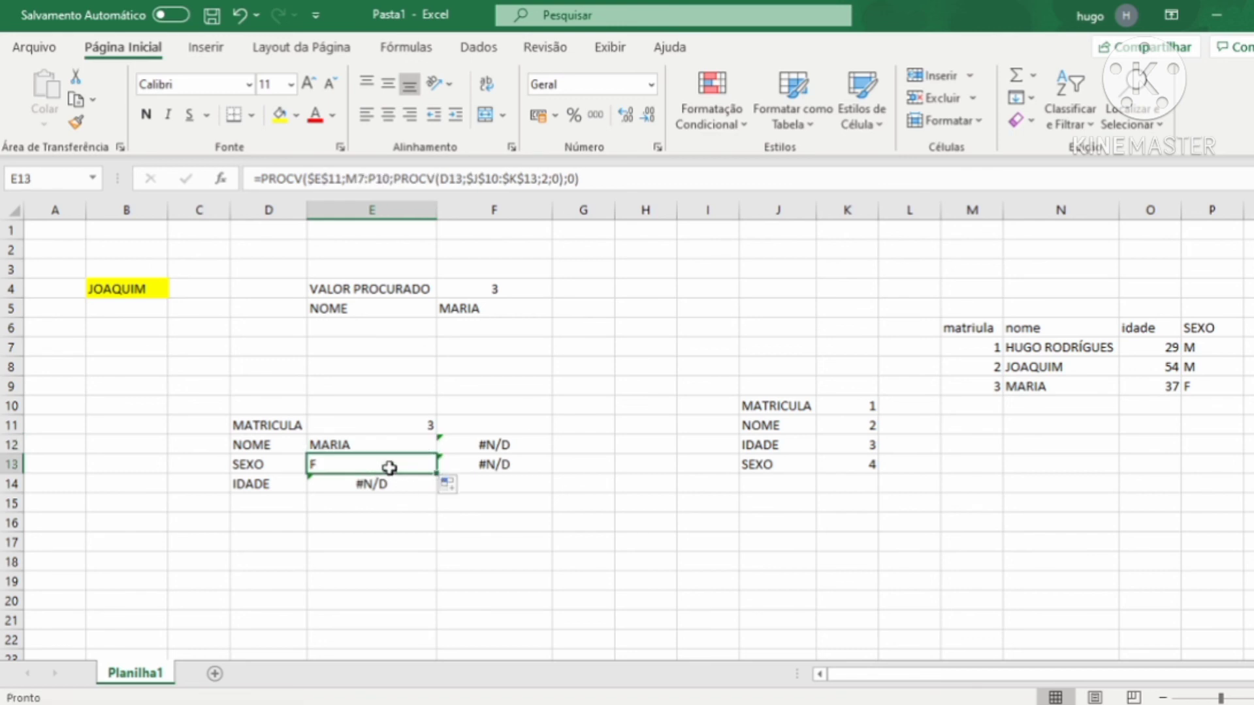
click(588, 181)
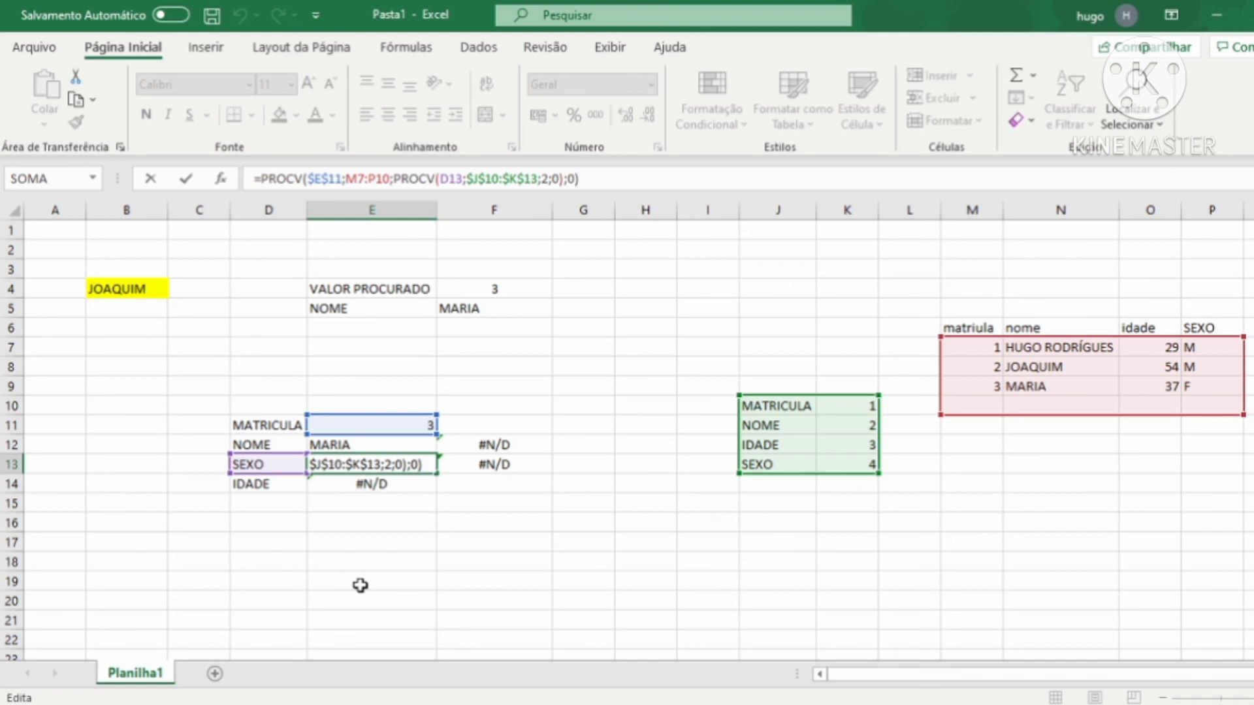
key(ctrl+Return)
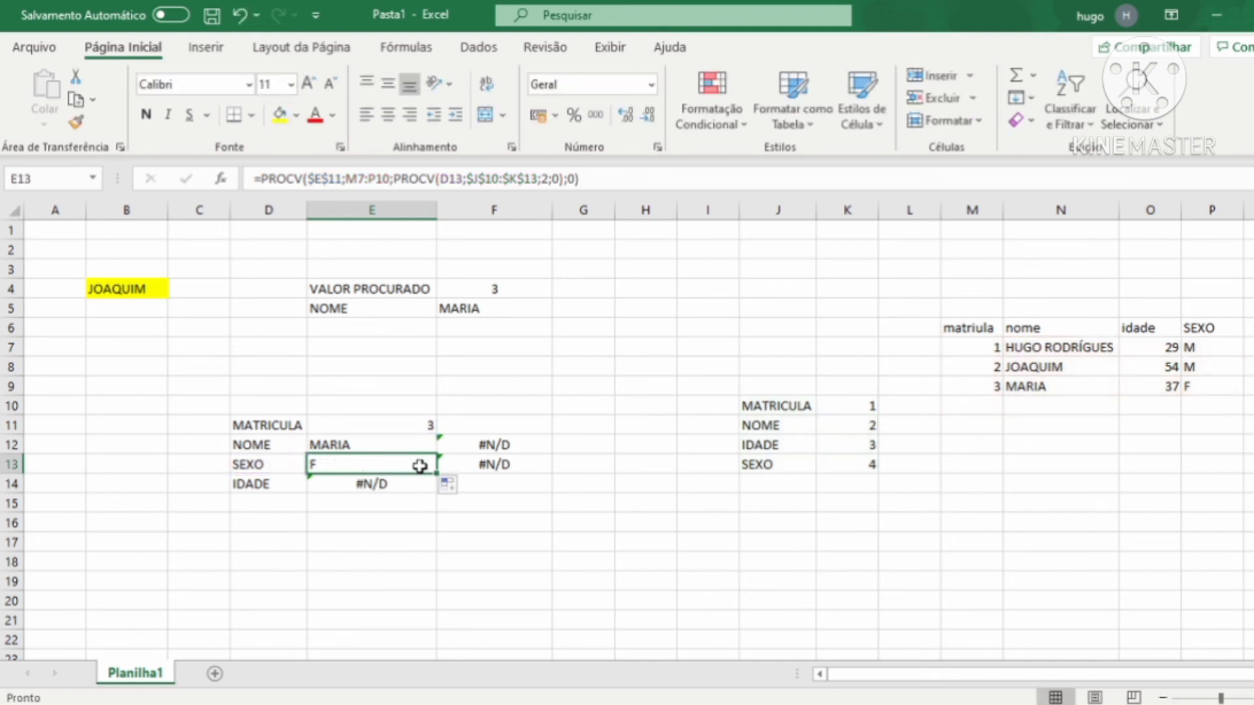
- Fill the SEXO formula down into E14 so IDADE shows 37
drag(437, 474, 359, 483)
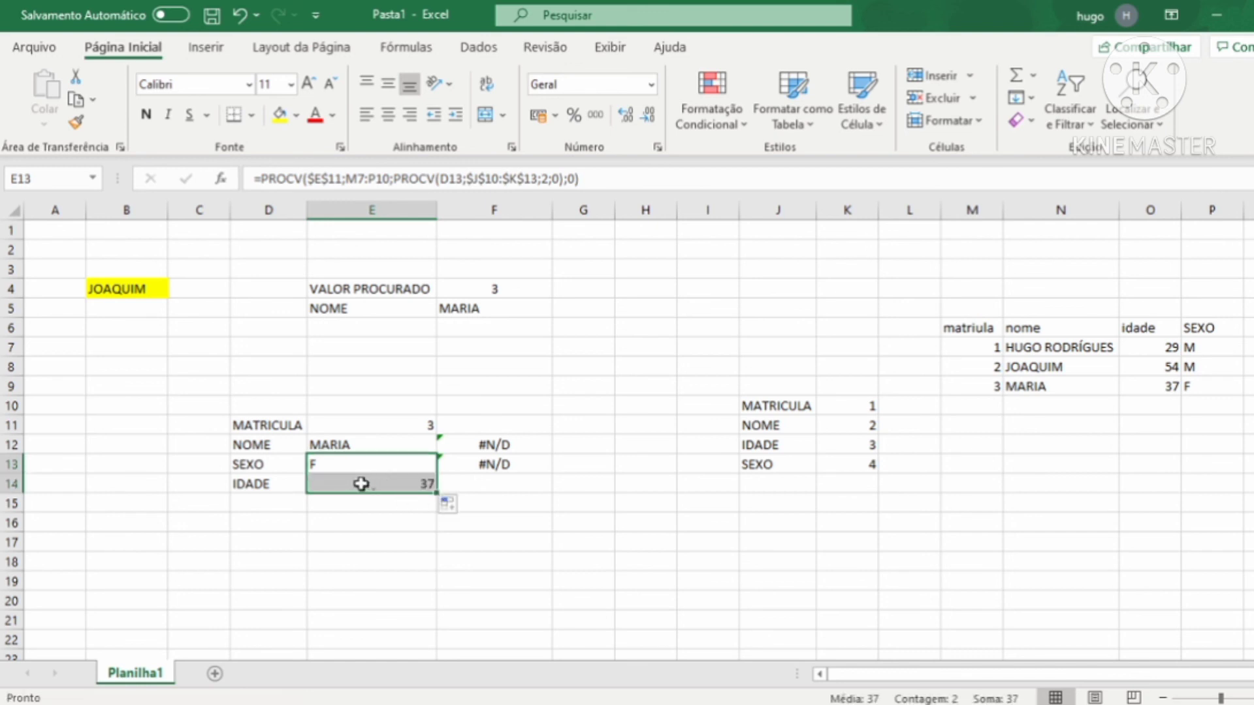
click(259, 450)
click(265, 465)
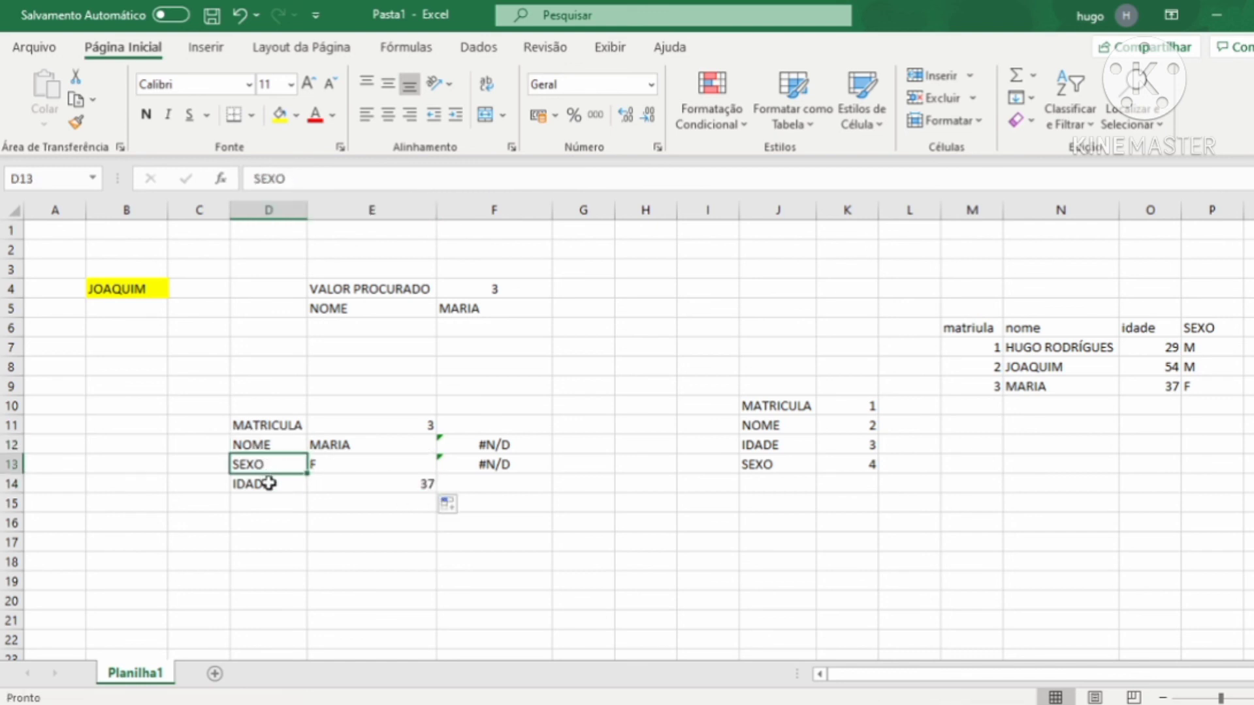
click(268, 483)
click(265, 464)
drag(491, 447, 492, 462)
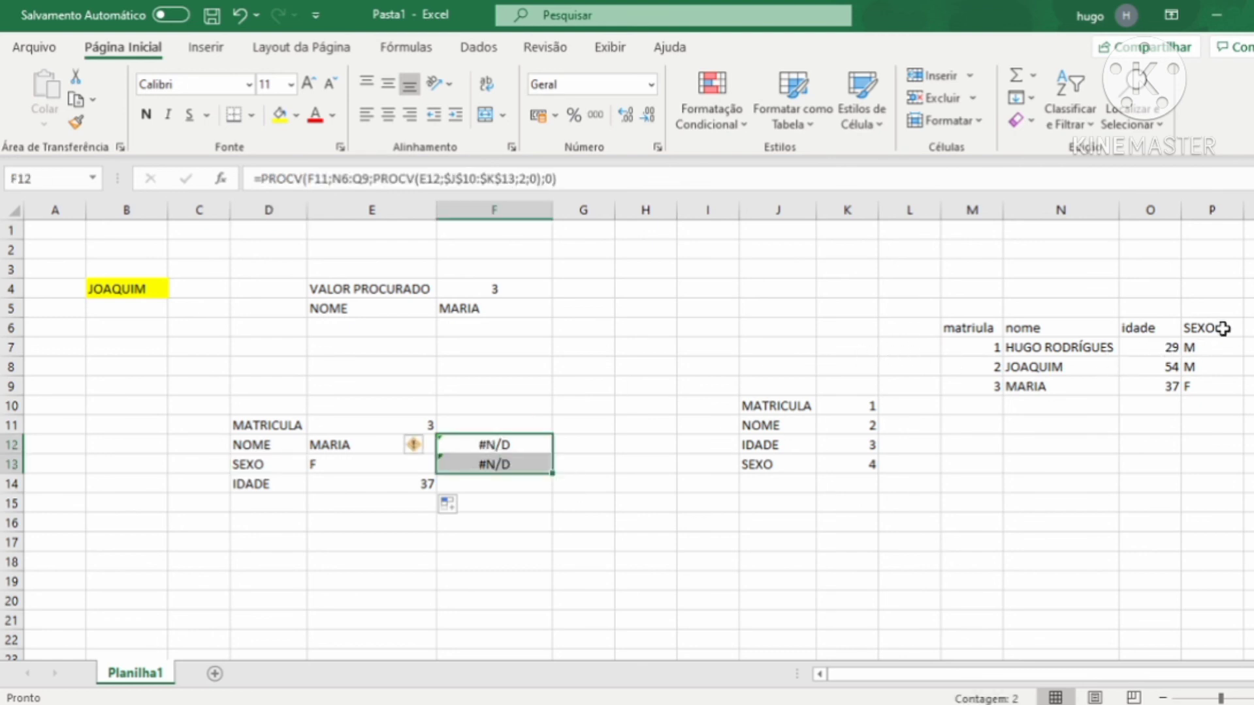
drag(966, 209, 1213, 208)
click(271, 465)
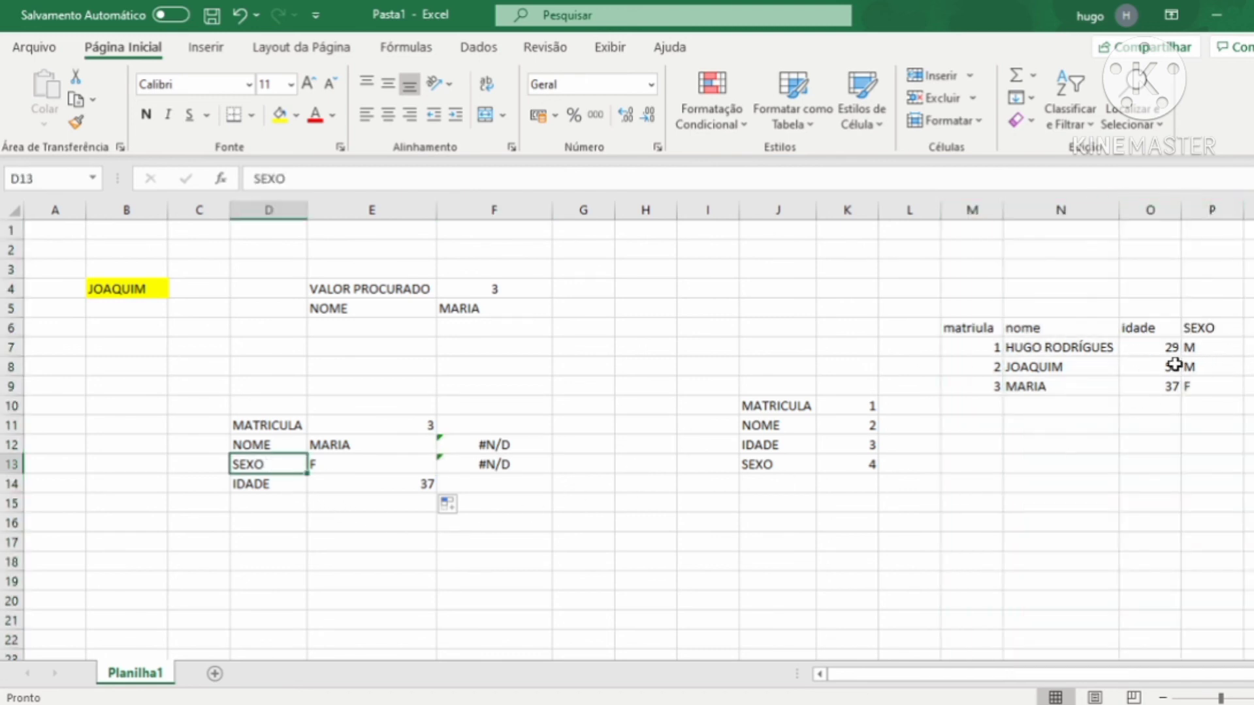
click(354, 469)
drag(274, 422, 378, 475)
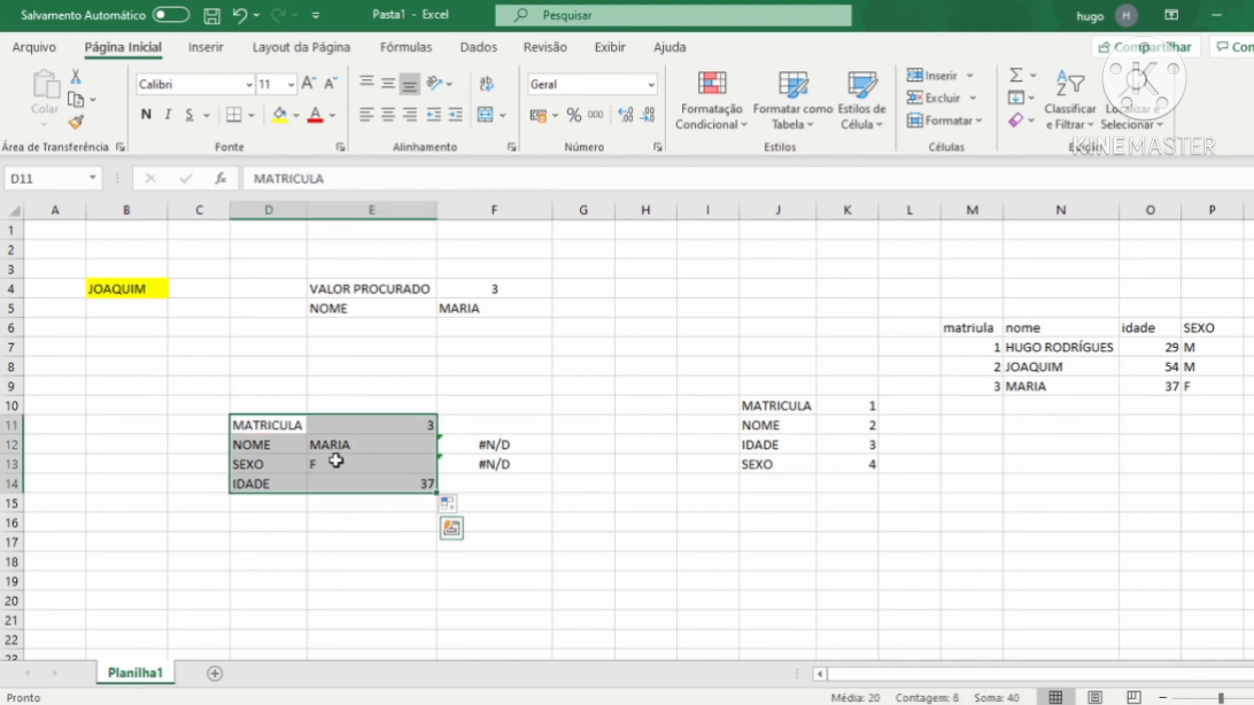
click(336, 461)
click(262, 465)
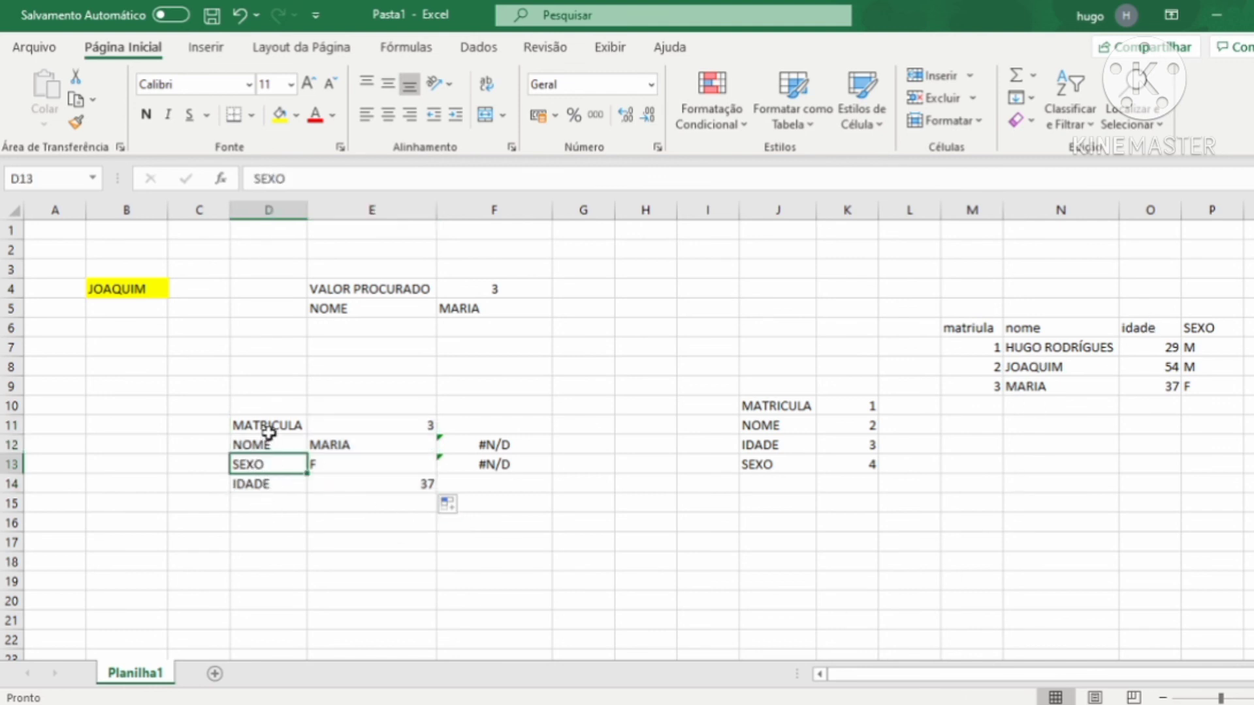
drag(266, 428, 271, 462)
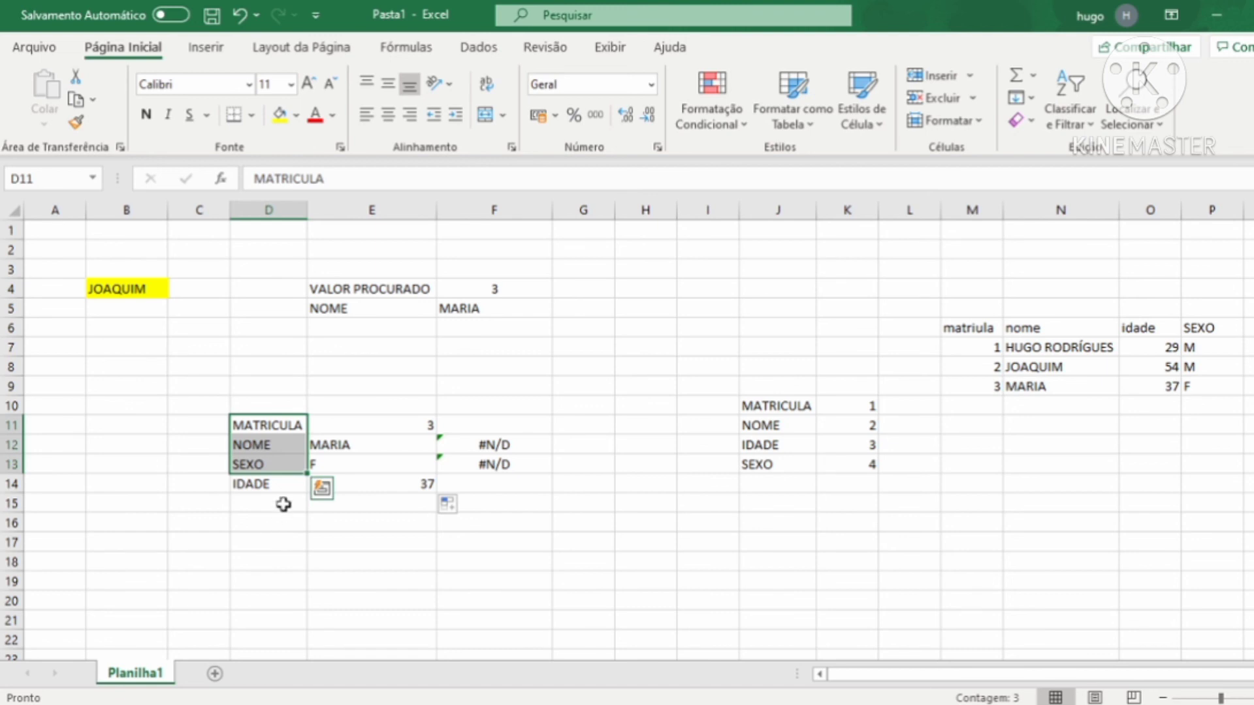
drag(775, 409, 872, 457)
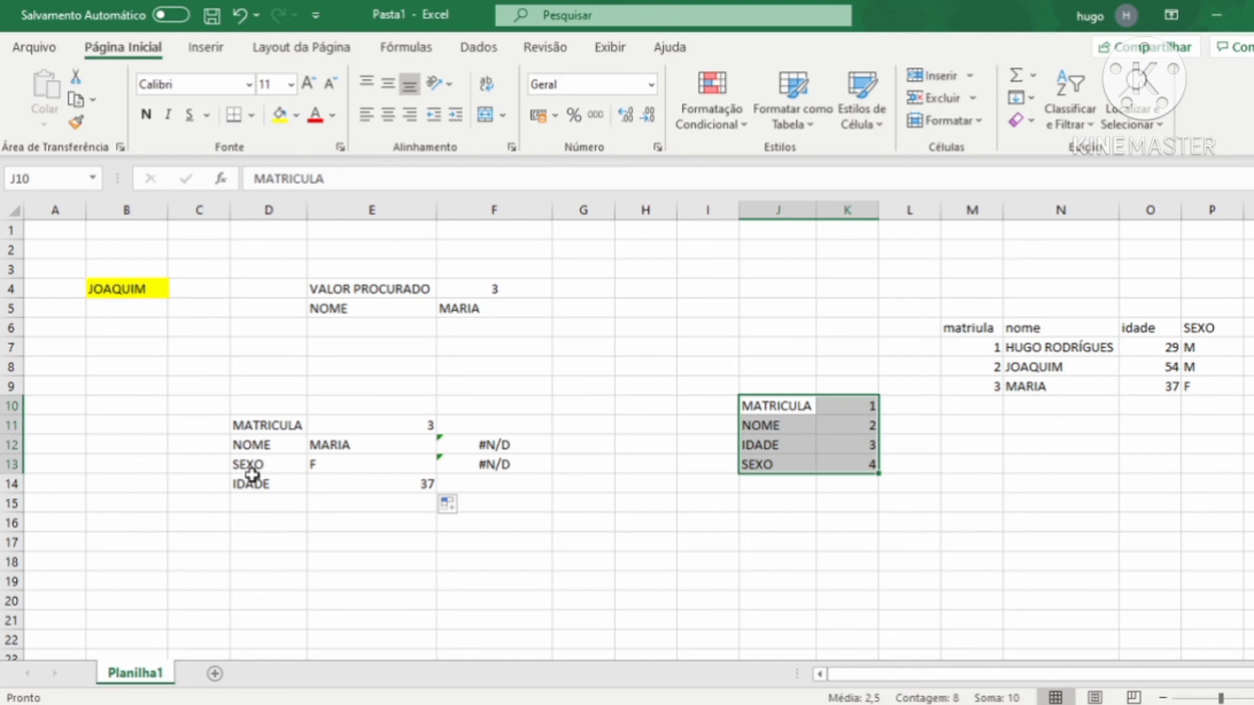
click(852, 430)
click(770, 425)
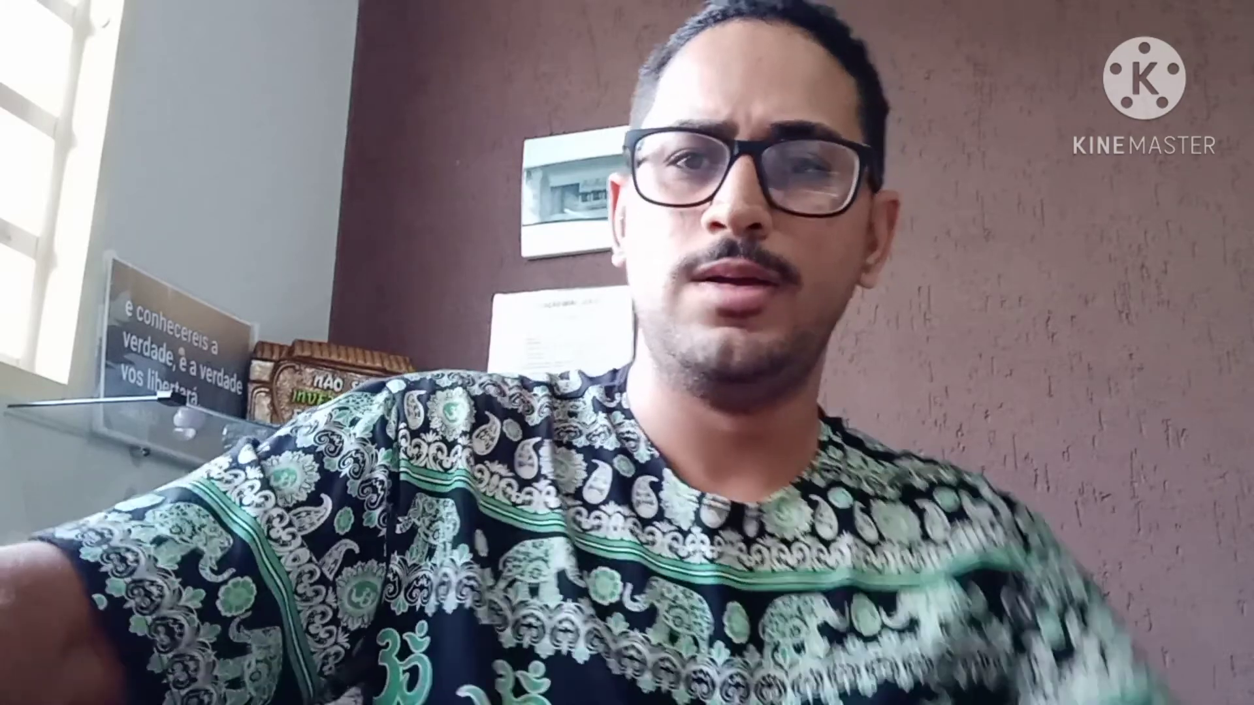